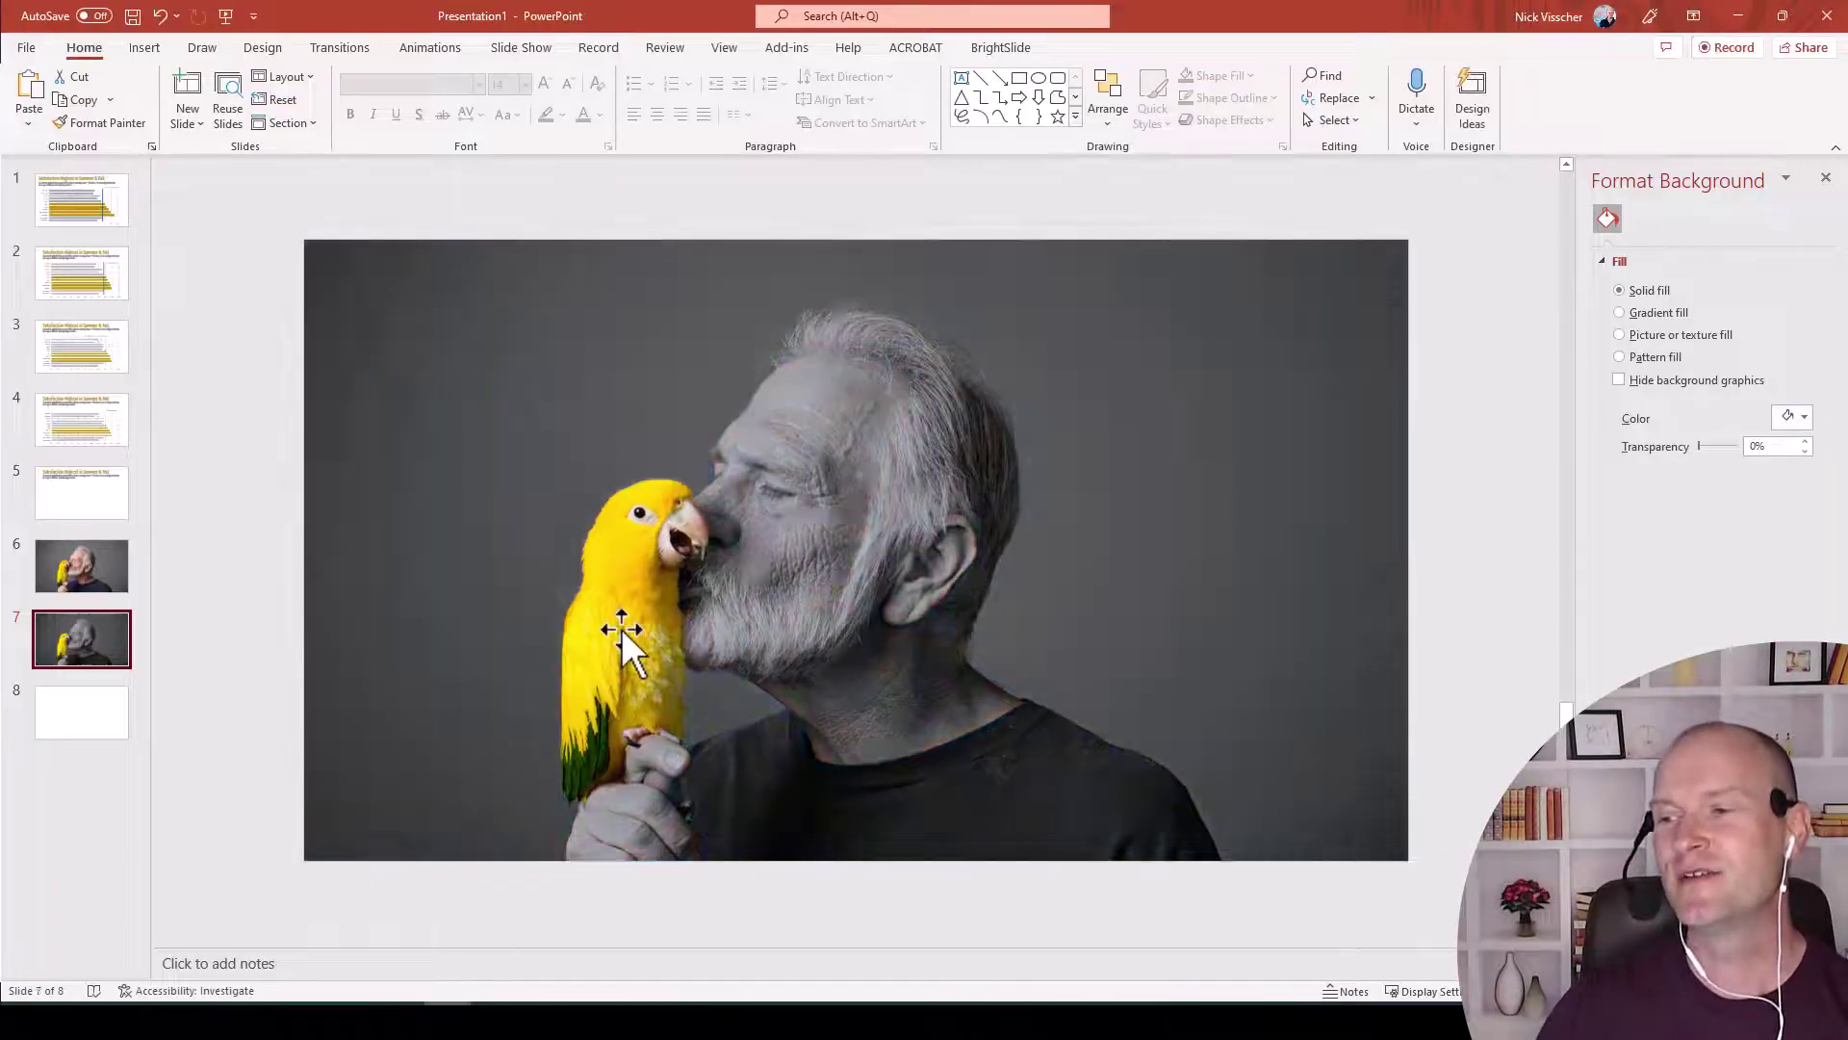
Drag the yellow parrot cut-out on slide 7 leftward to expose the grey parrot beneath
click(622, 627)
drag(628, 602, 464, 593)
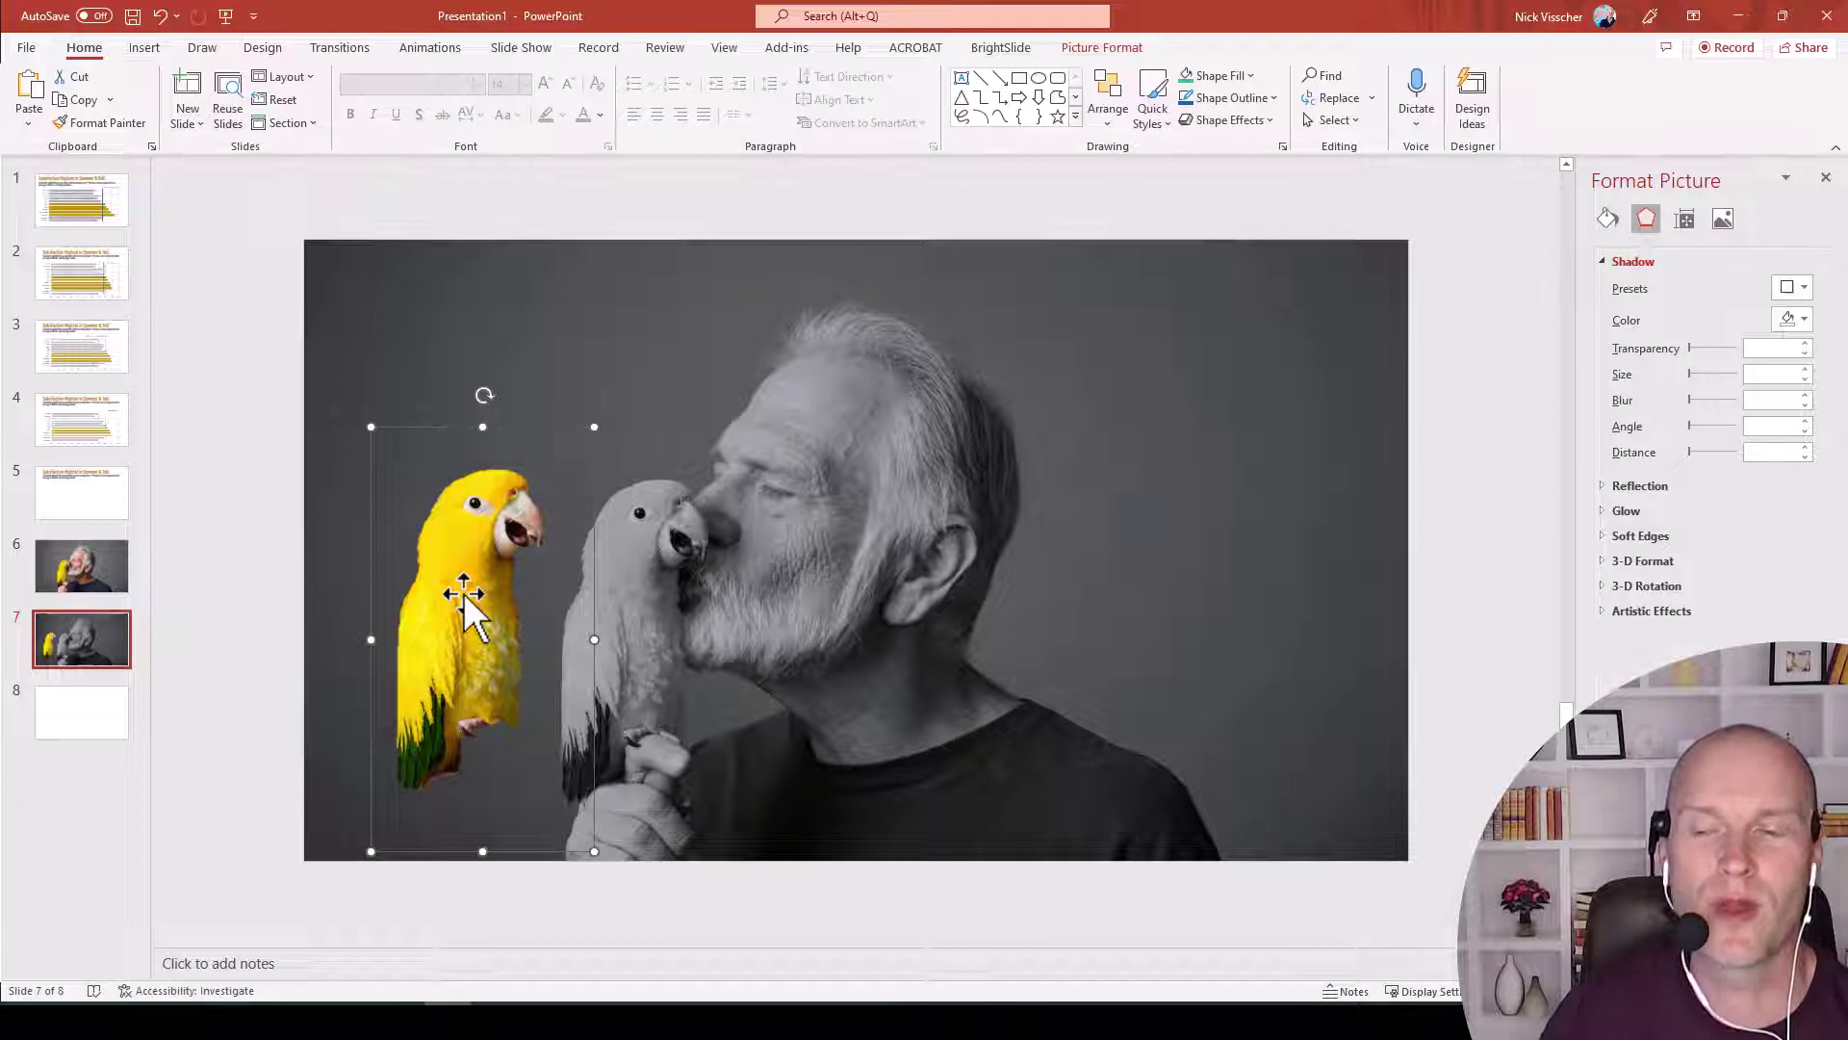
Go to slide 6 and browse Insert > Pictures > Stock Images, closing it without inserting anything
click(123, 575)
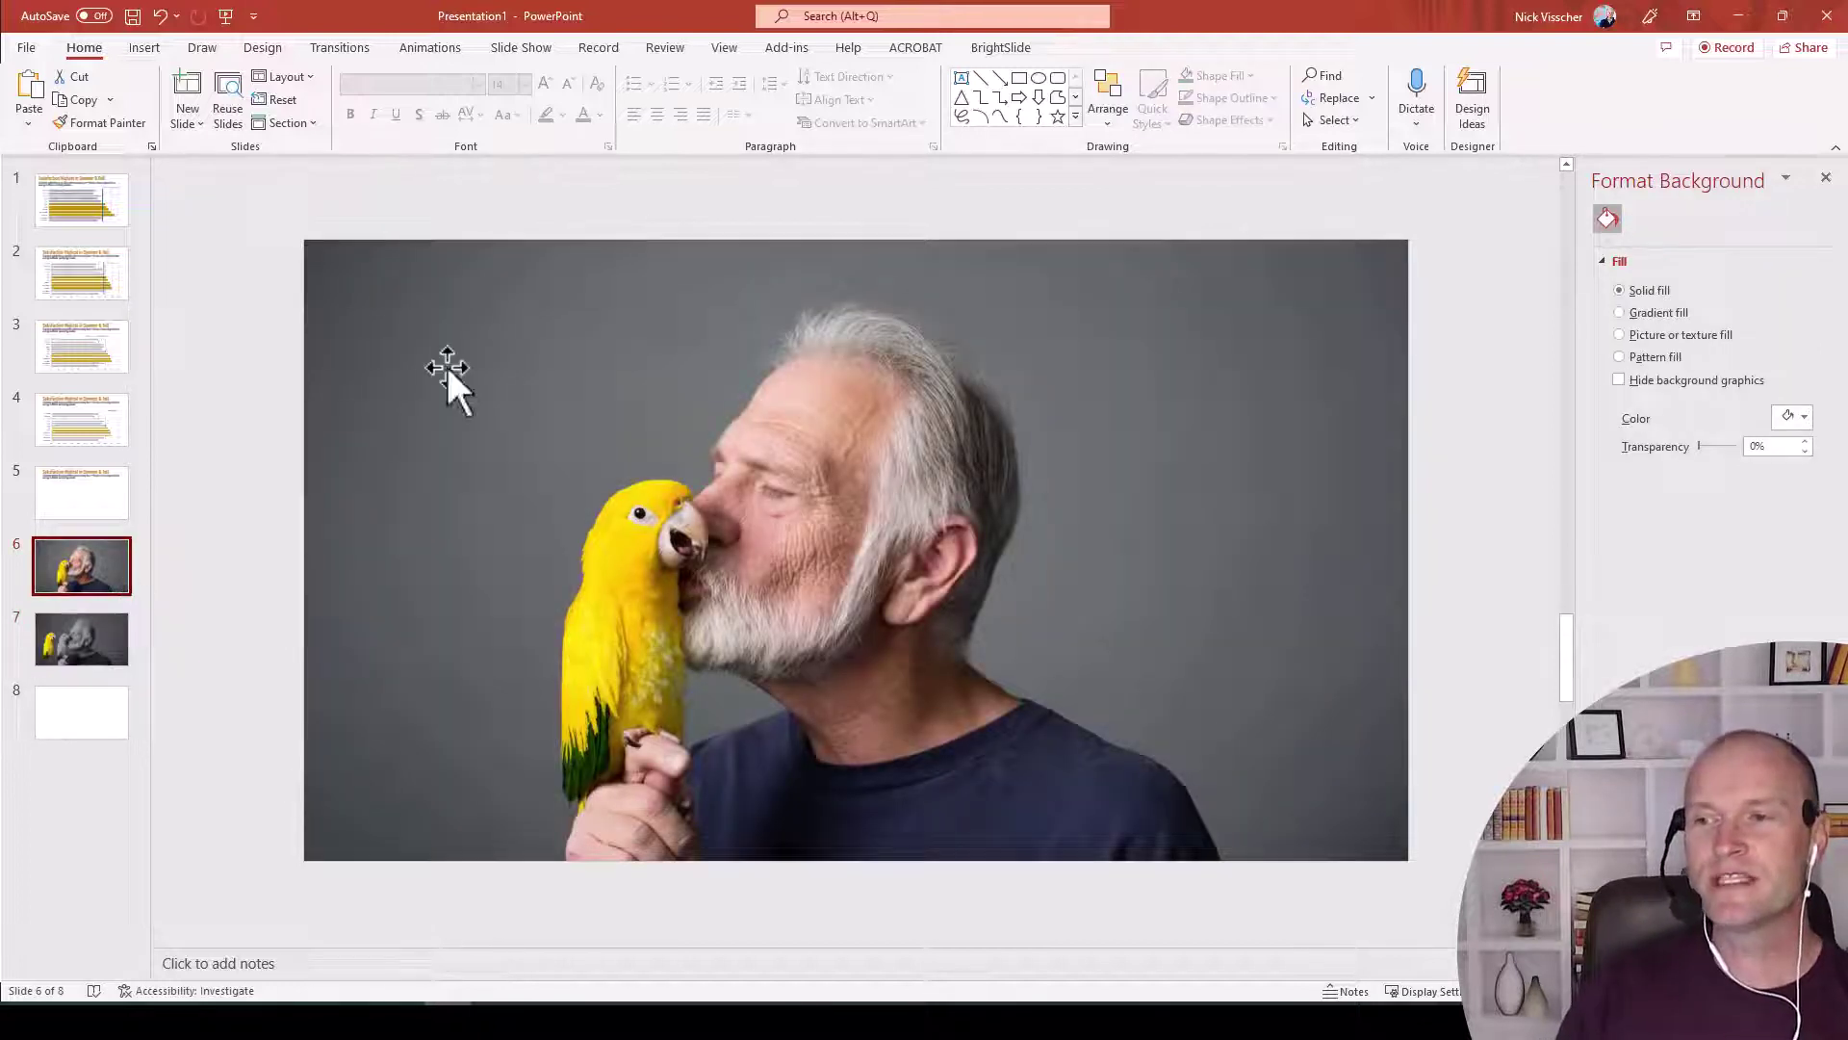
click(321, 337)
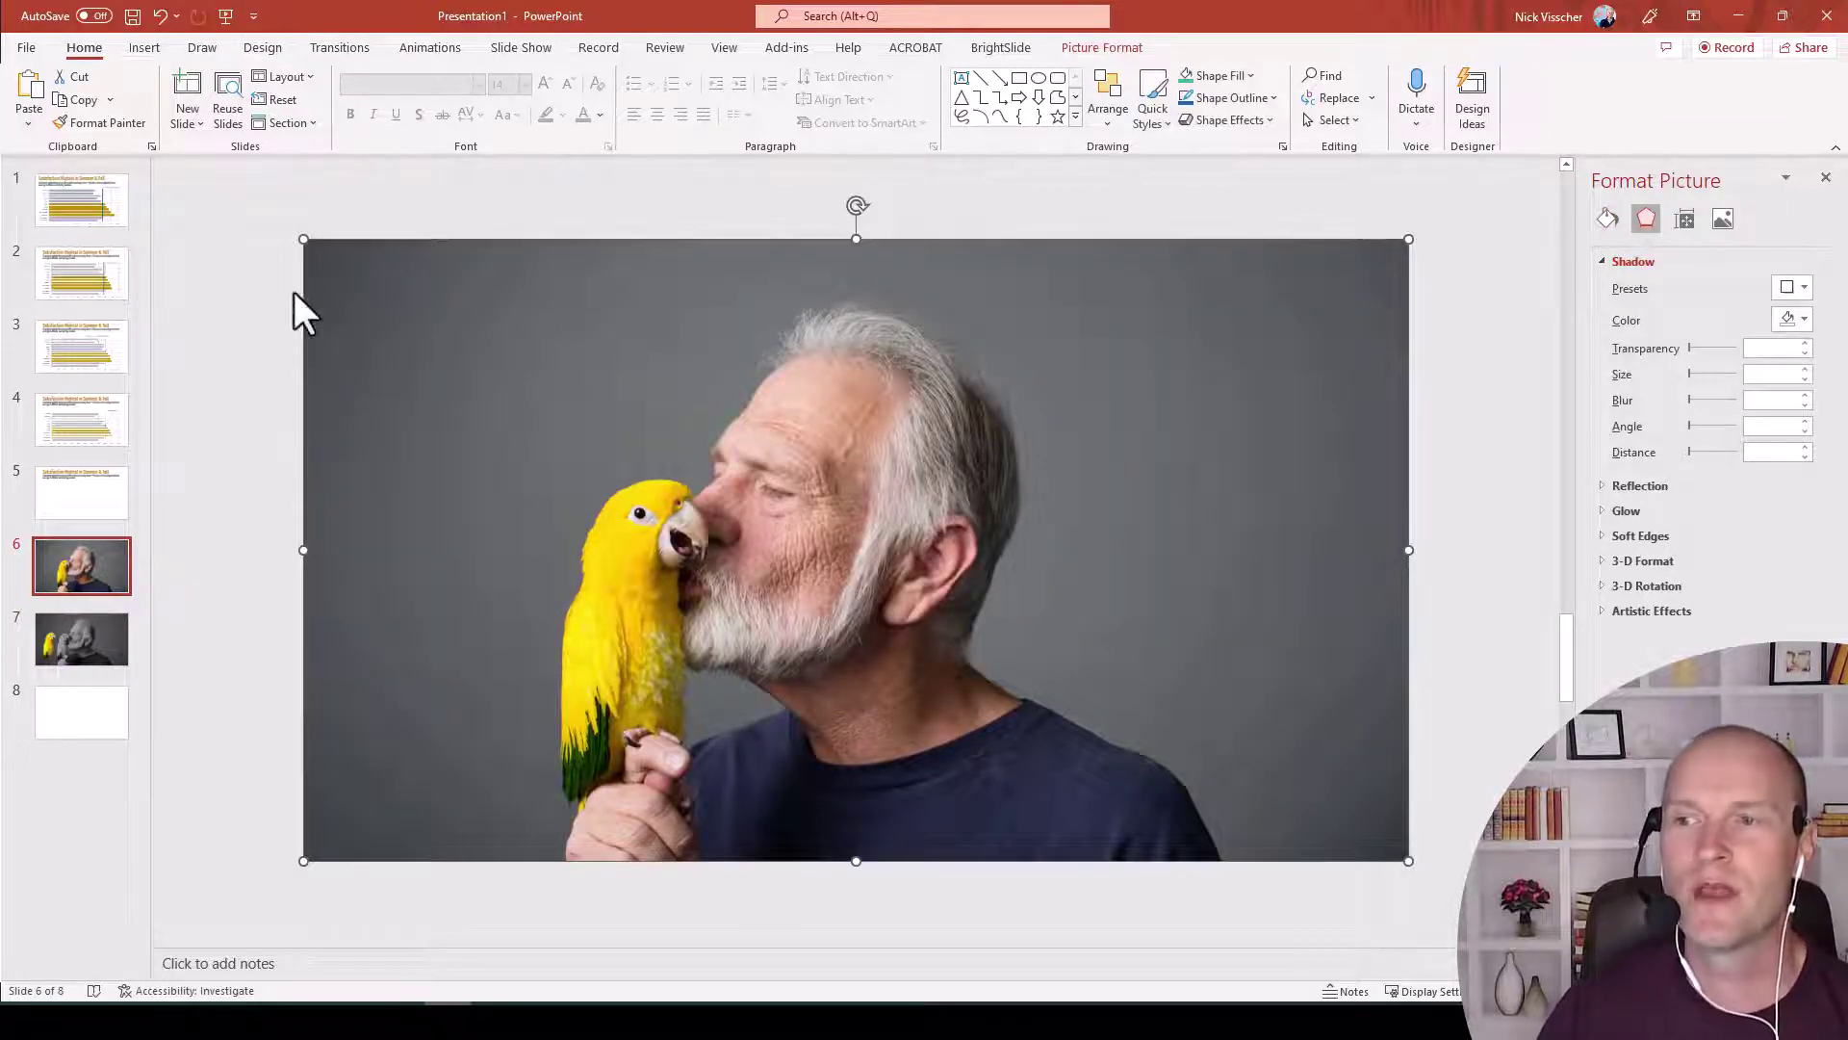
click(158, 44)
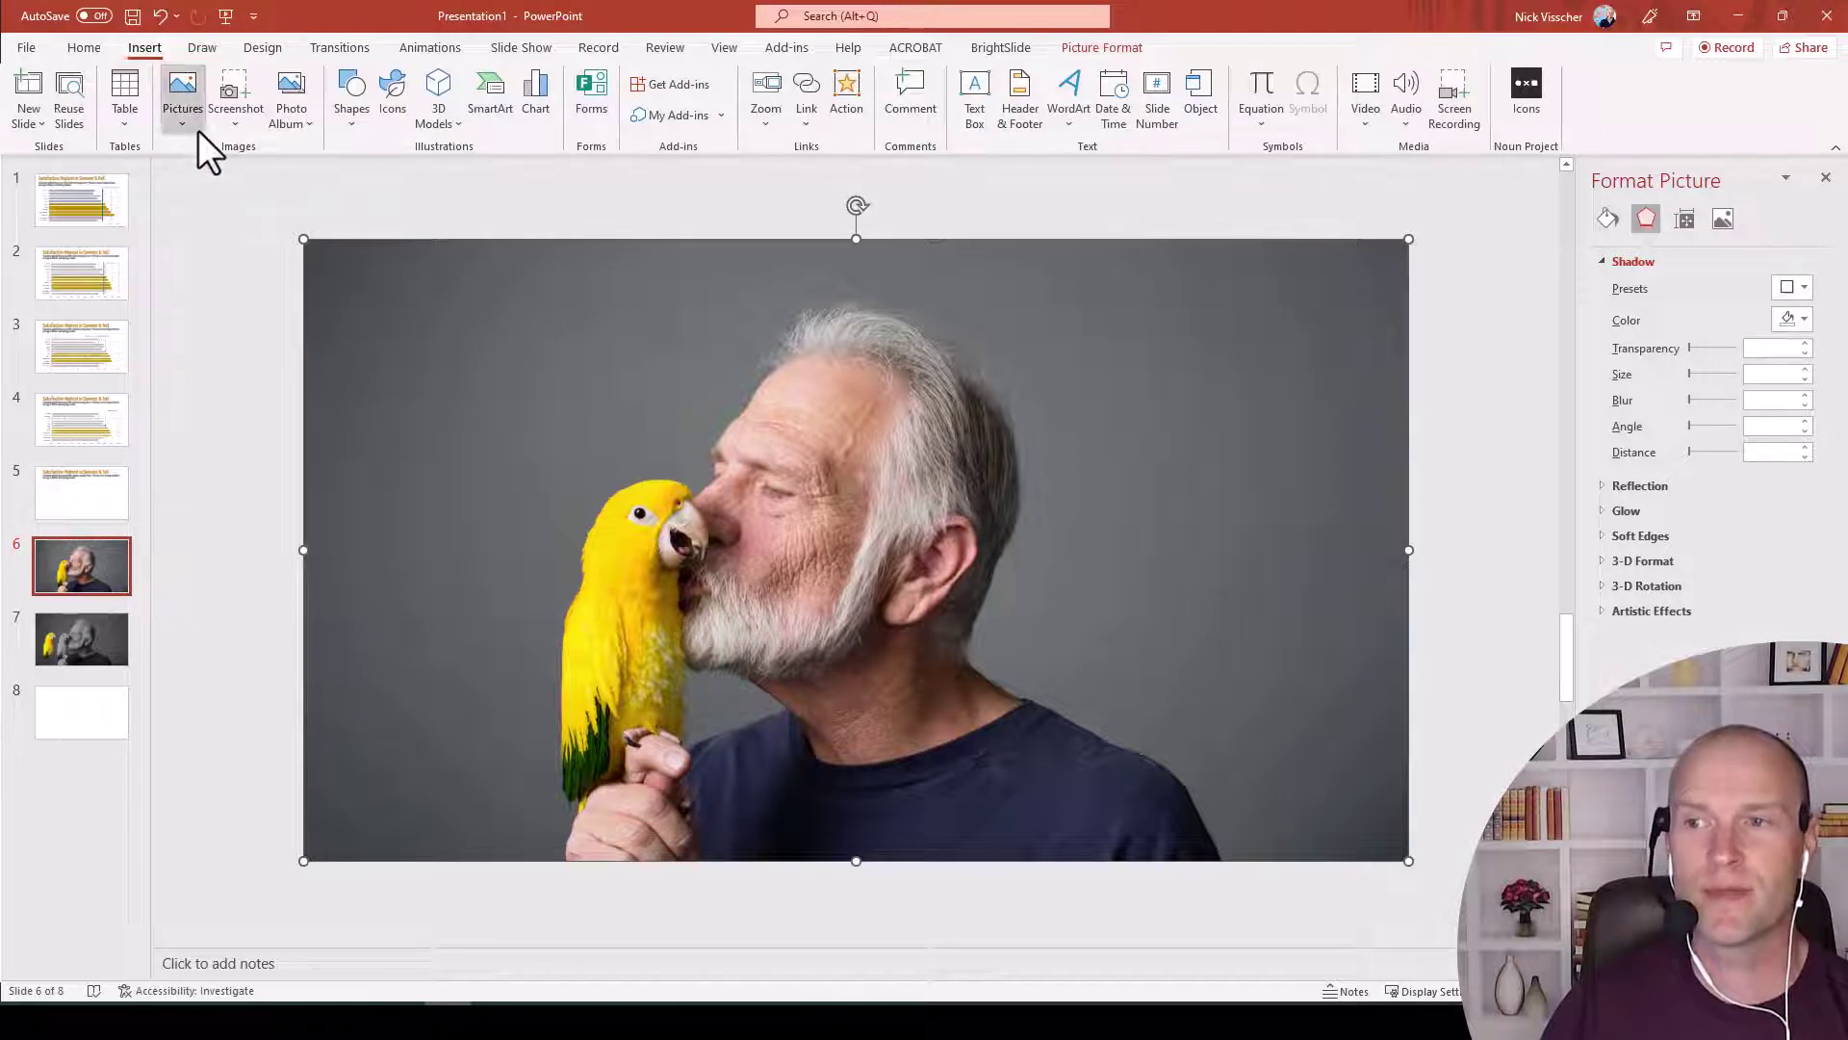
click(199, 130)
click(217, 205)
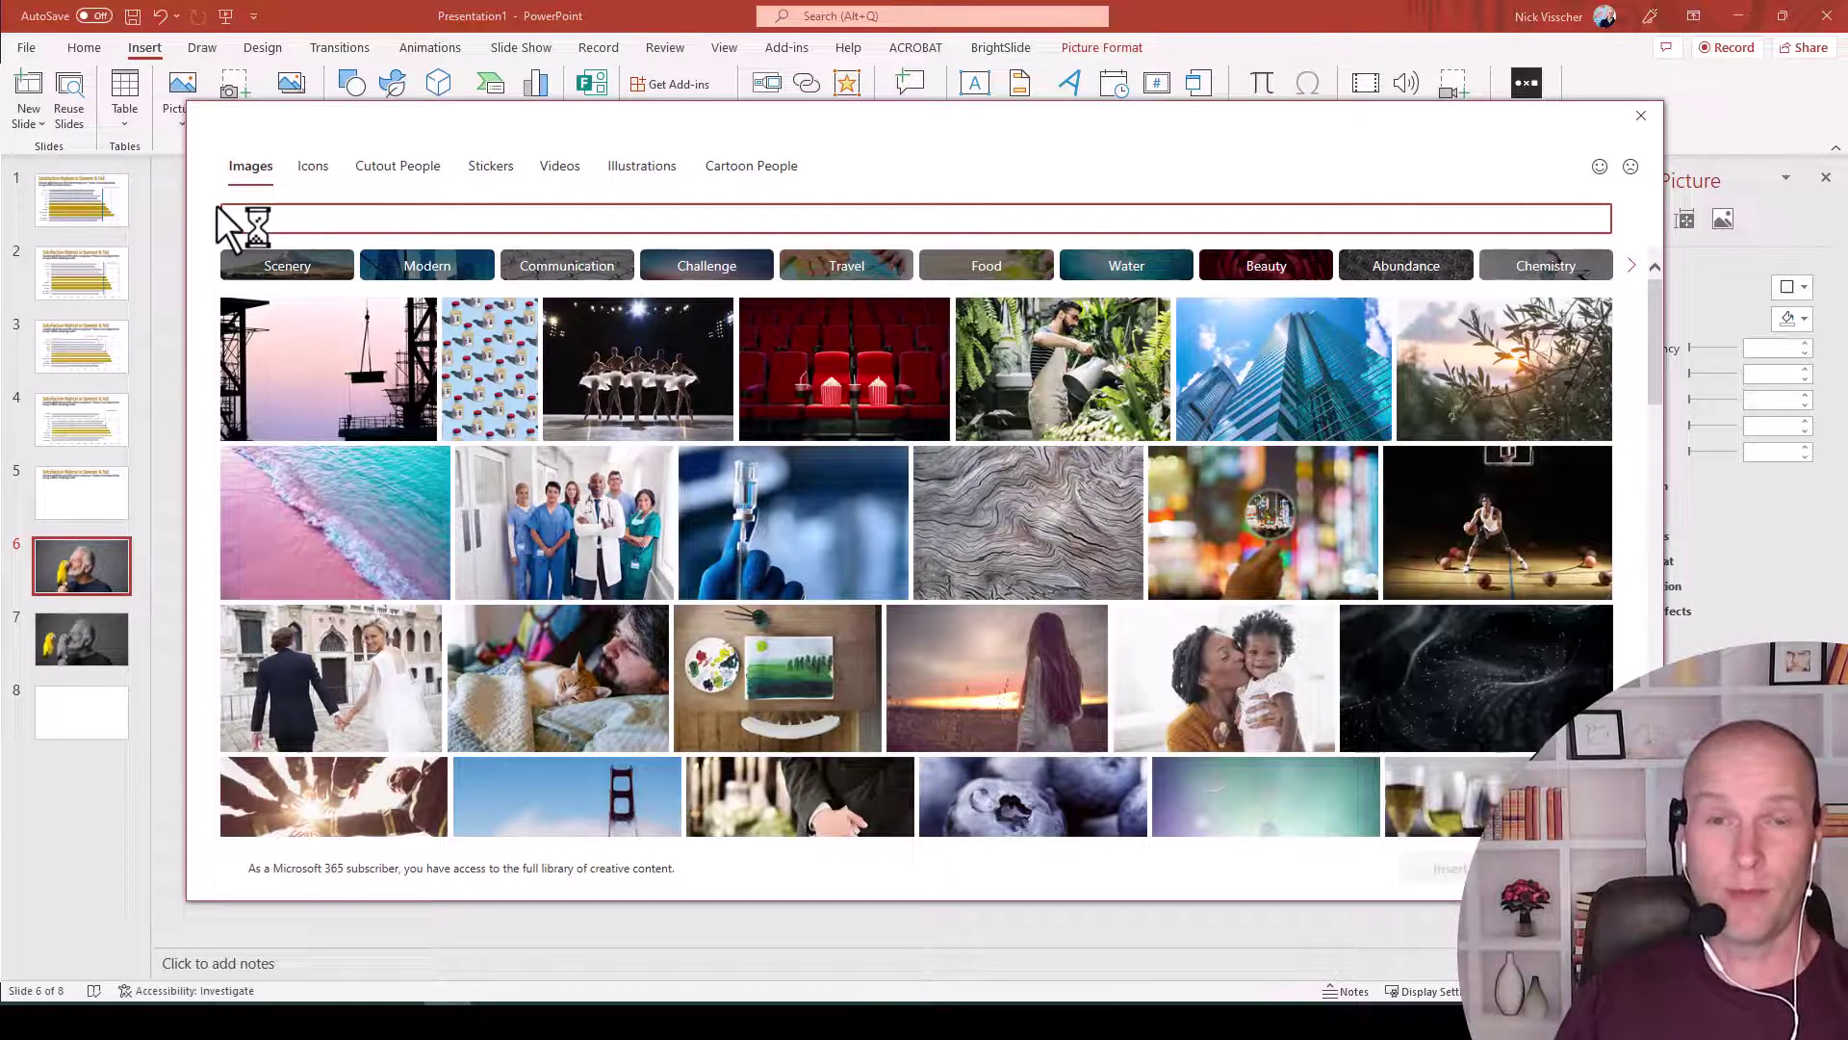
click(1640, 118)
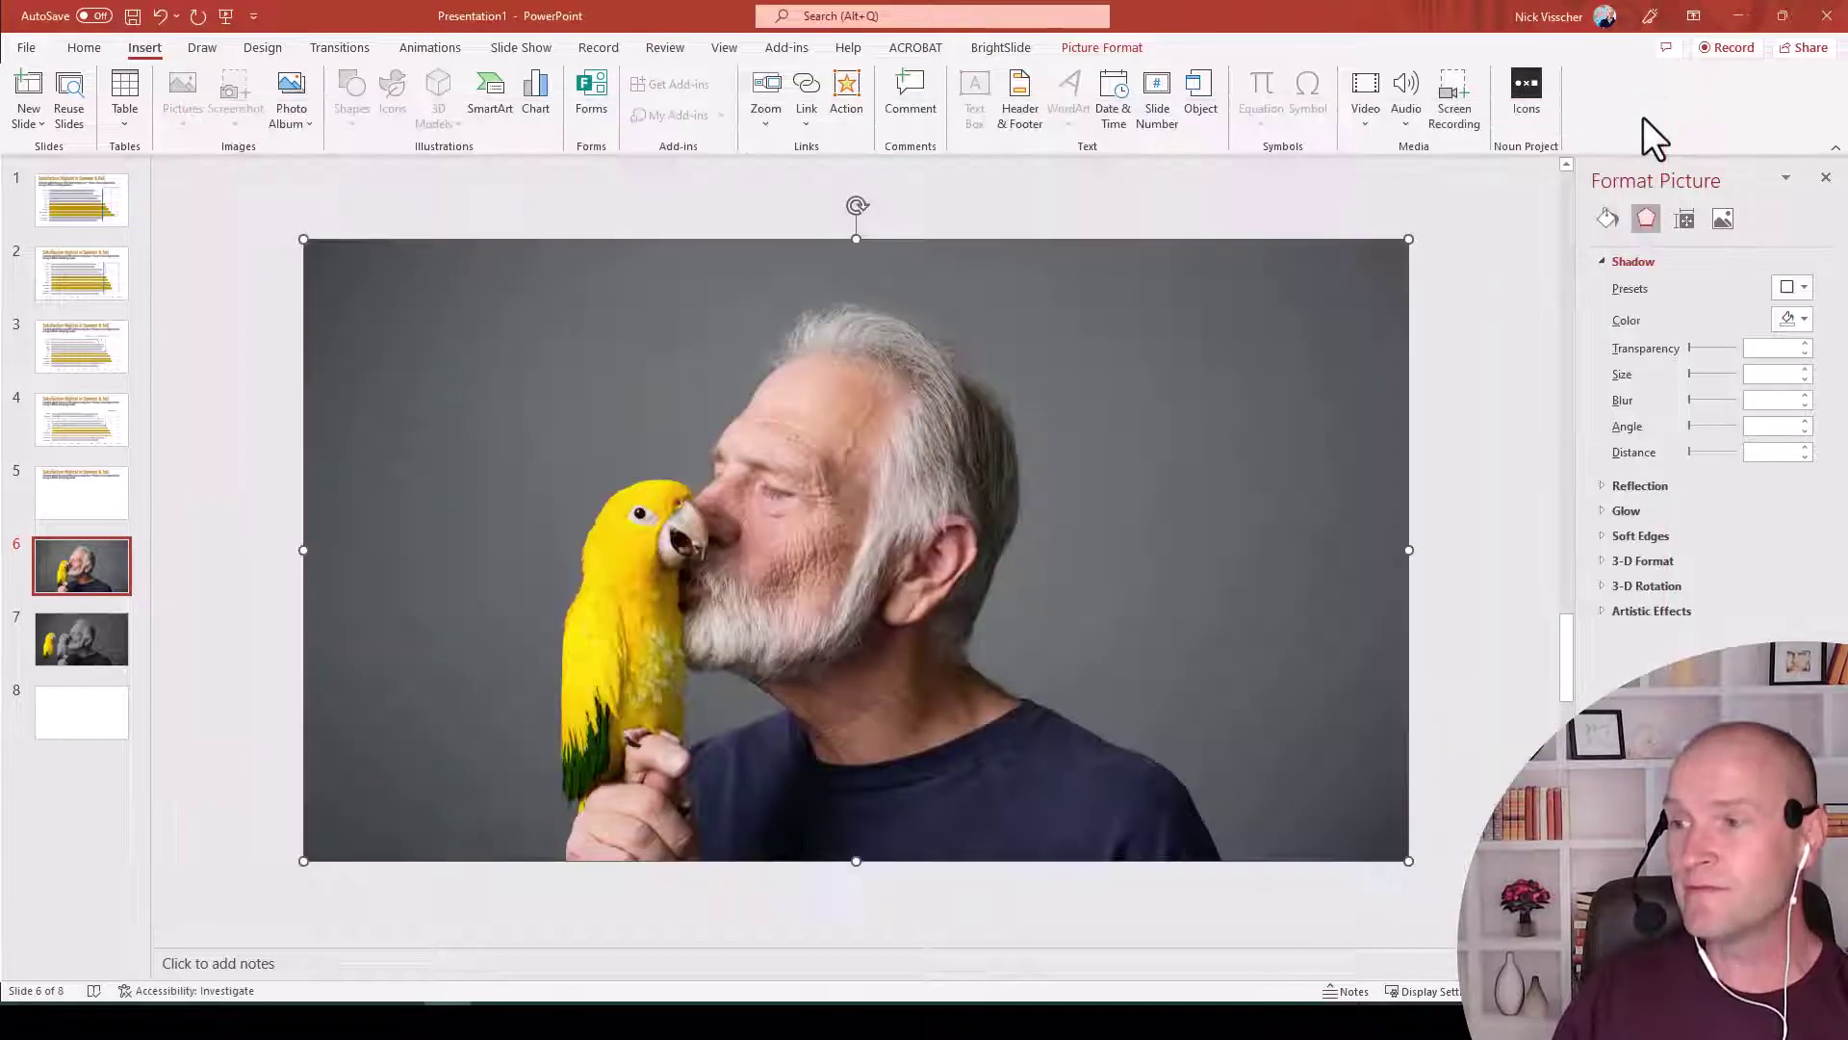
click(257, 439)
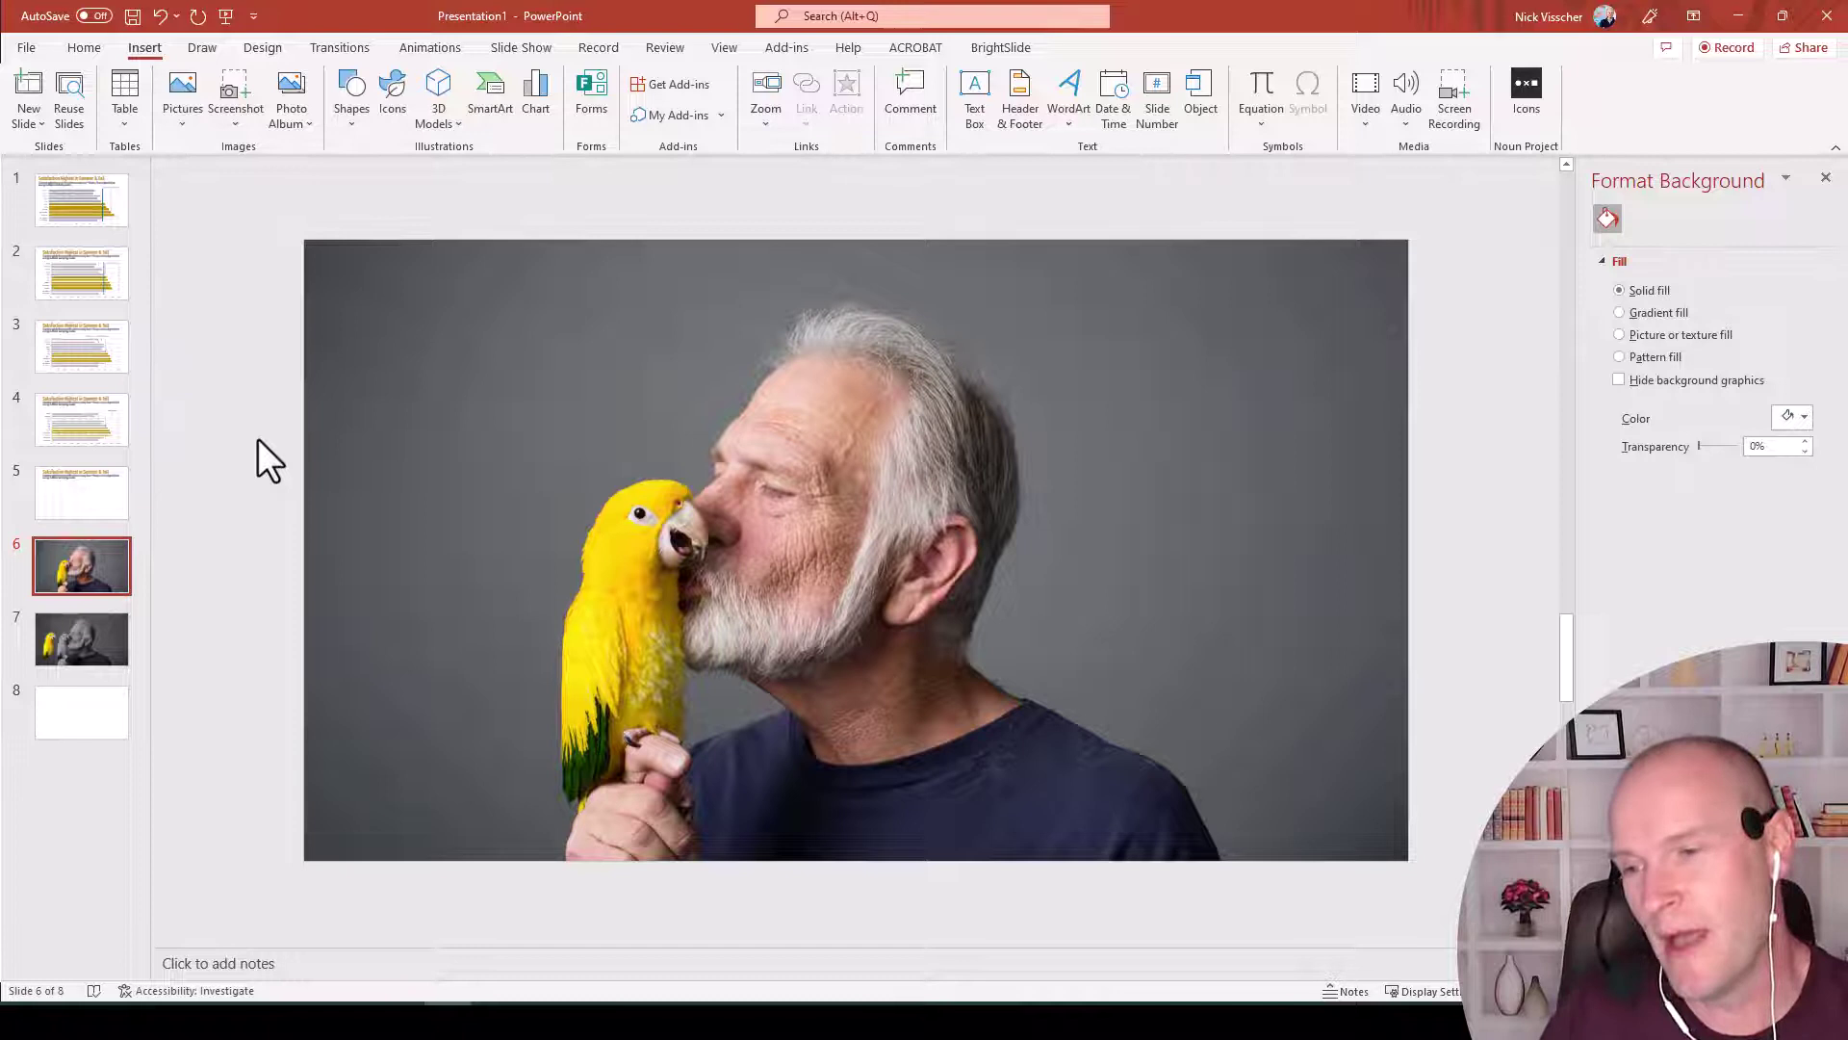
Paste a duplicate of the parrot photo, align it exactly over the original, and dismiss Design Ideas
click(337, 382)
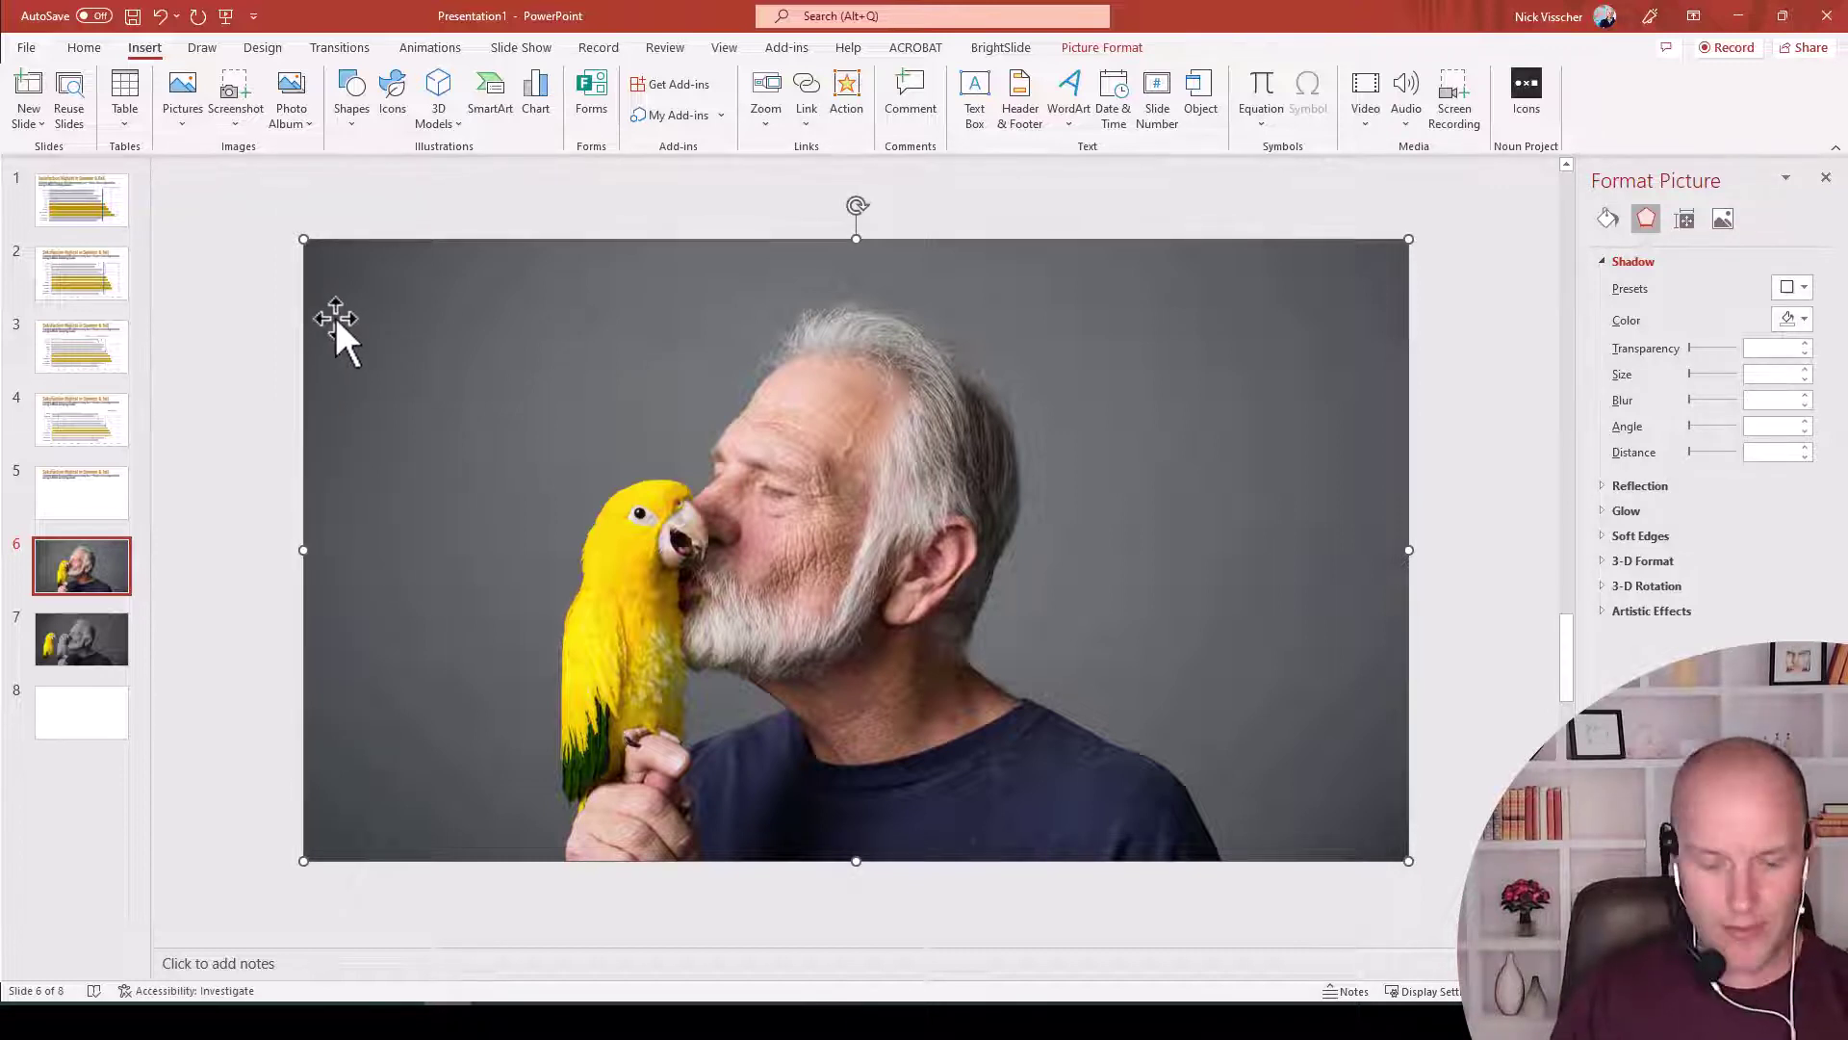
key(ctrl+v)
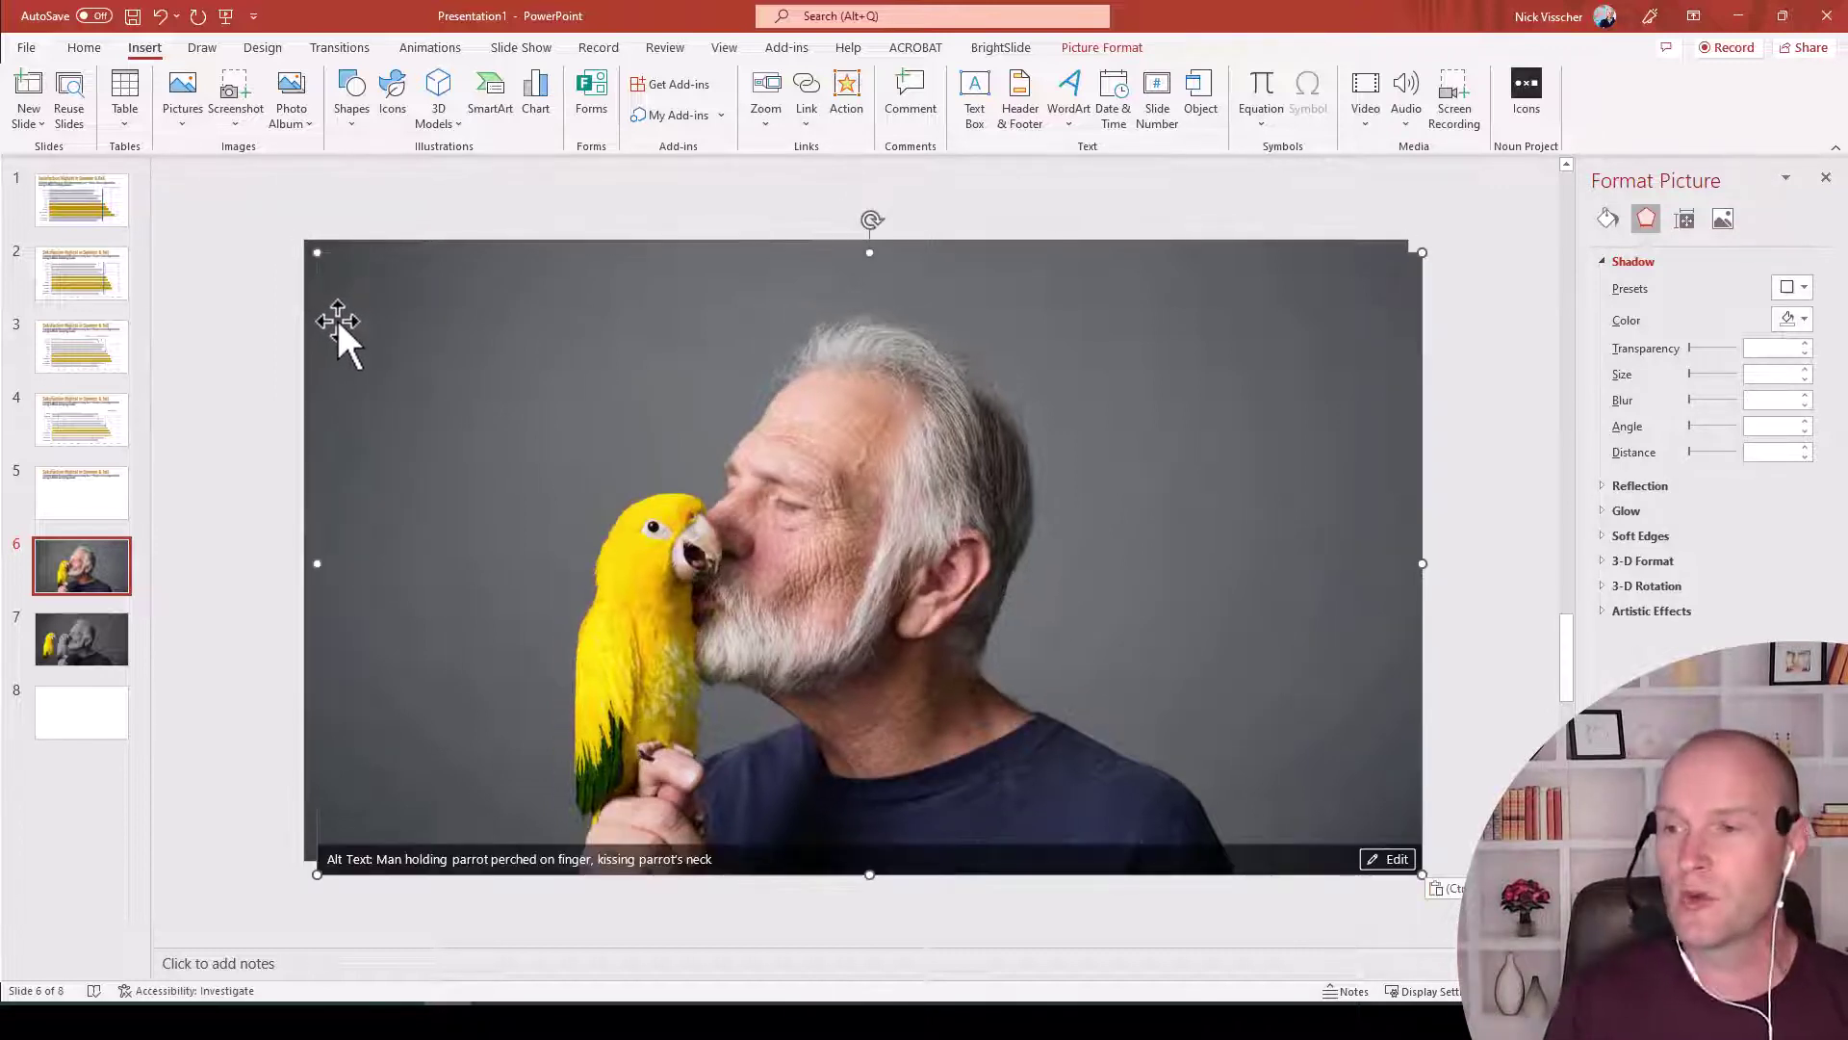
mouse_move(355, 347)
mouse_down()
mouse_move(334, 330)
mouse_move(335, 355)
mouse_move(337, 334)
mouse_up()
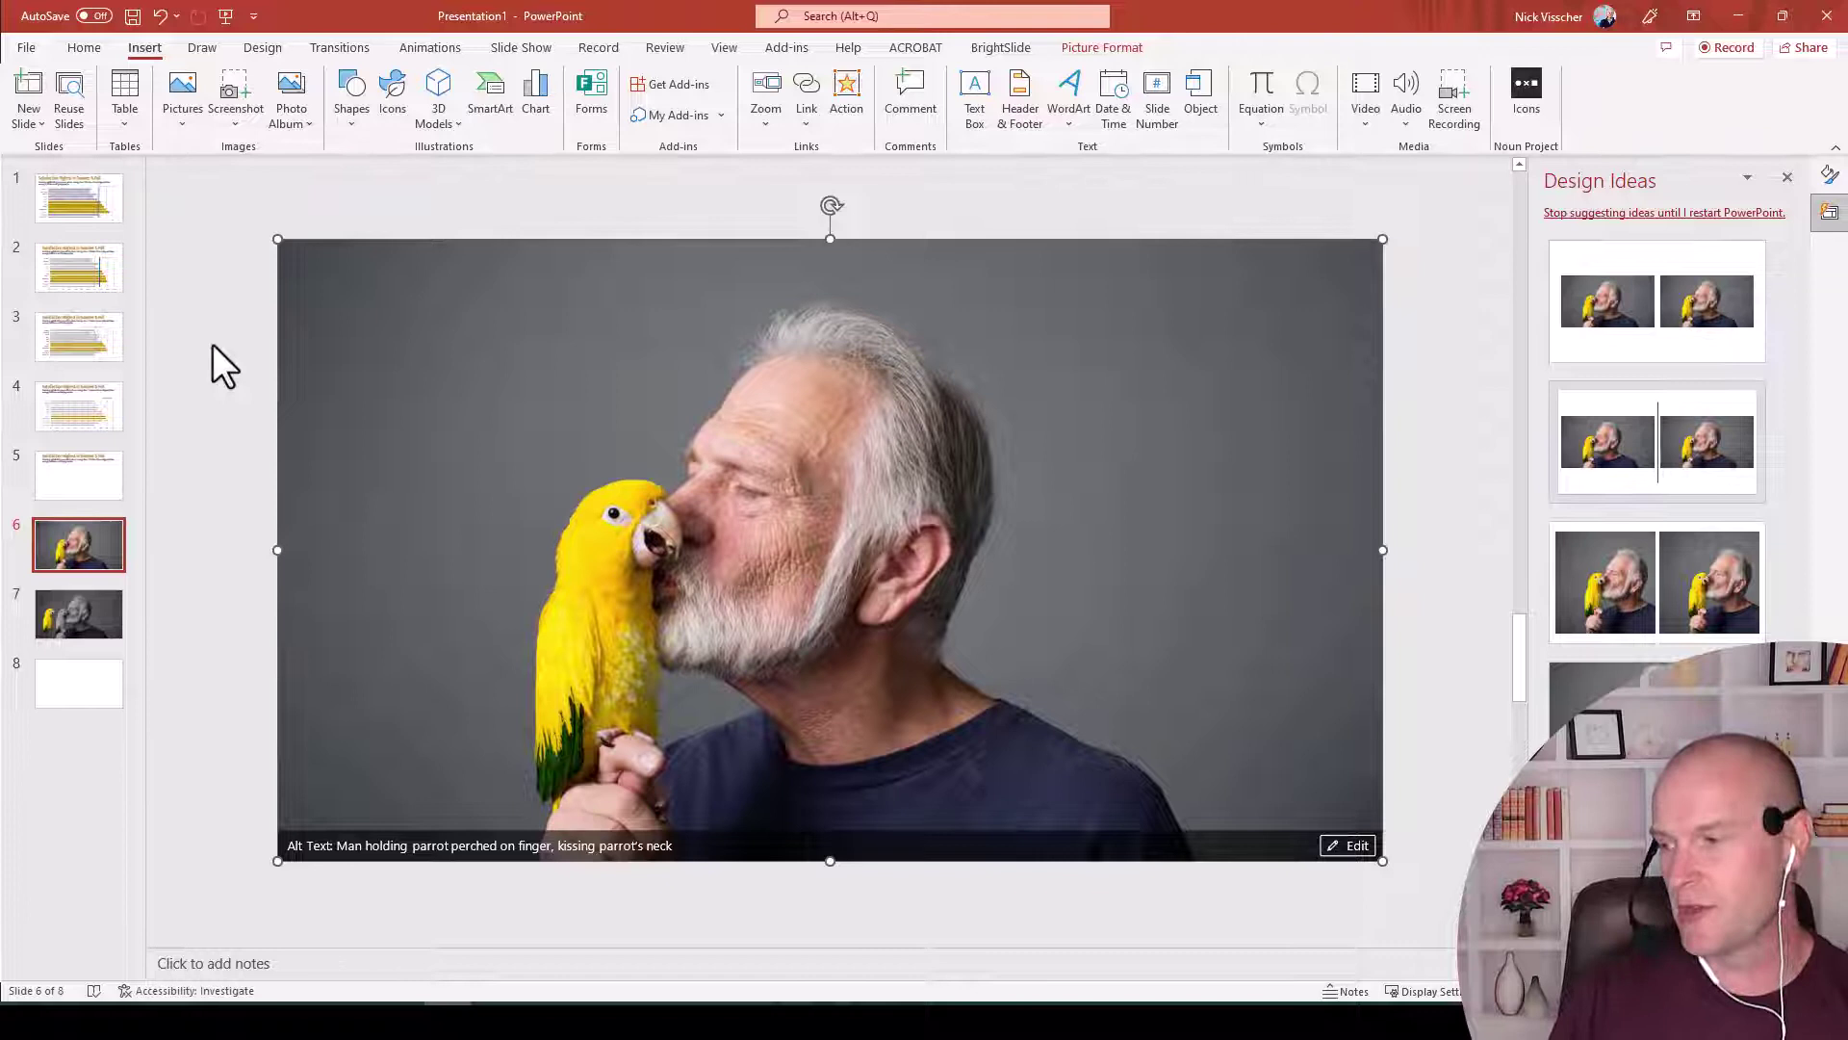
click(1787, 177)
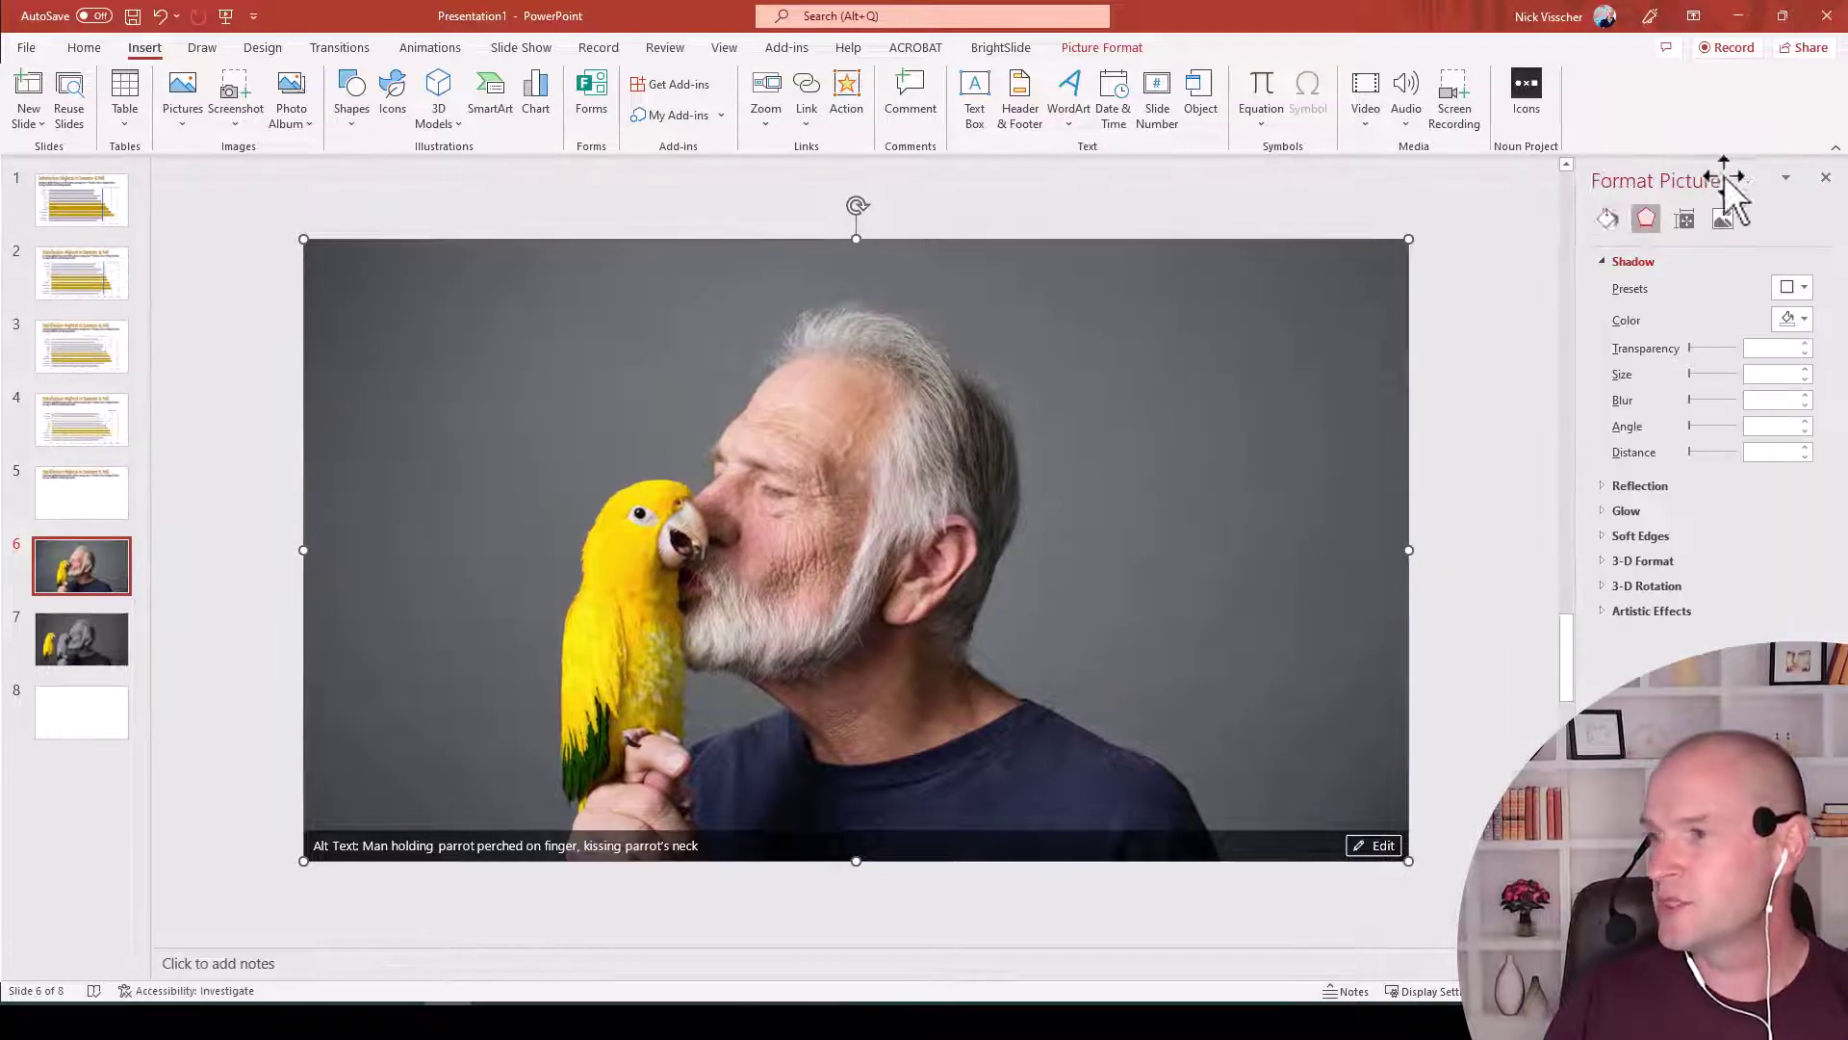
key(Escape)
click(376, 361)
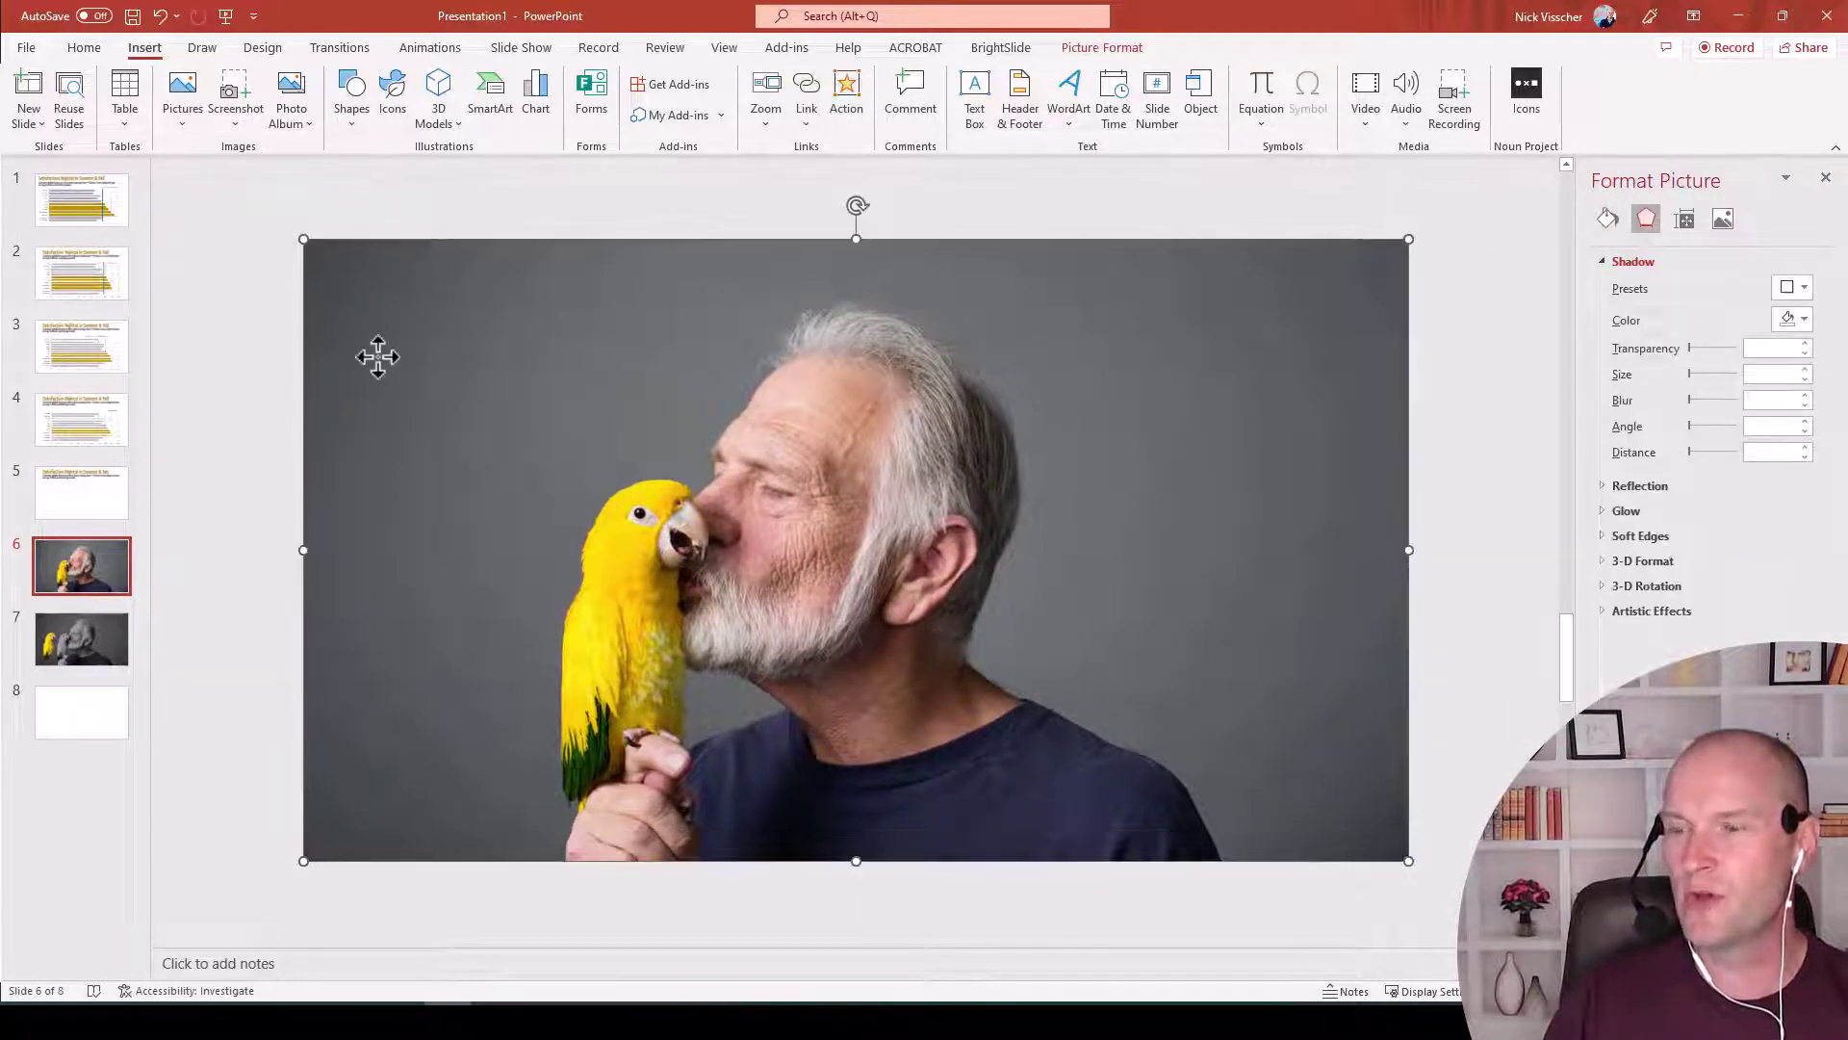
Run Remove Background on the top photo copy from the Picture Format tab
click(1074, 53)
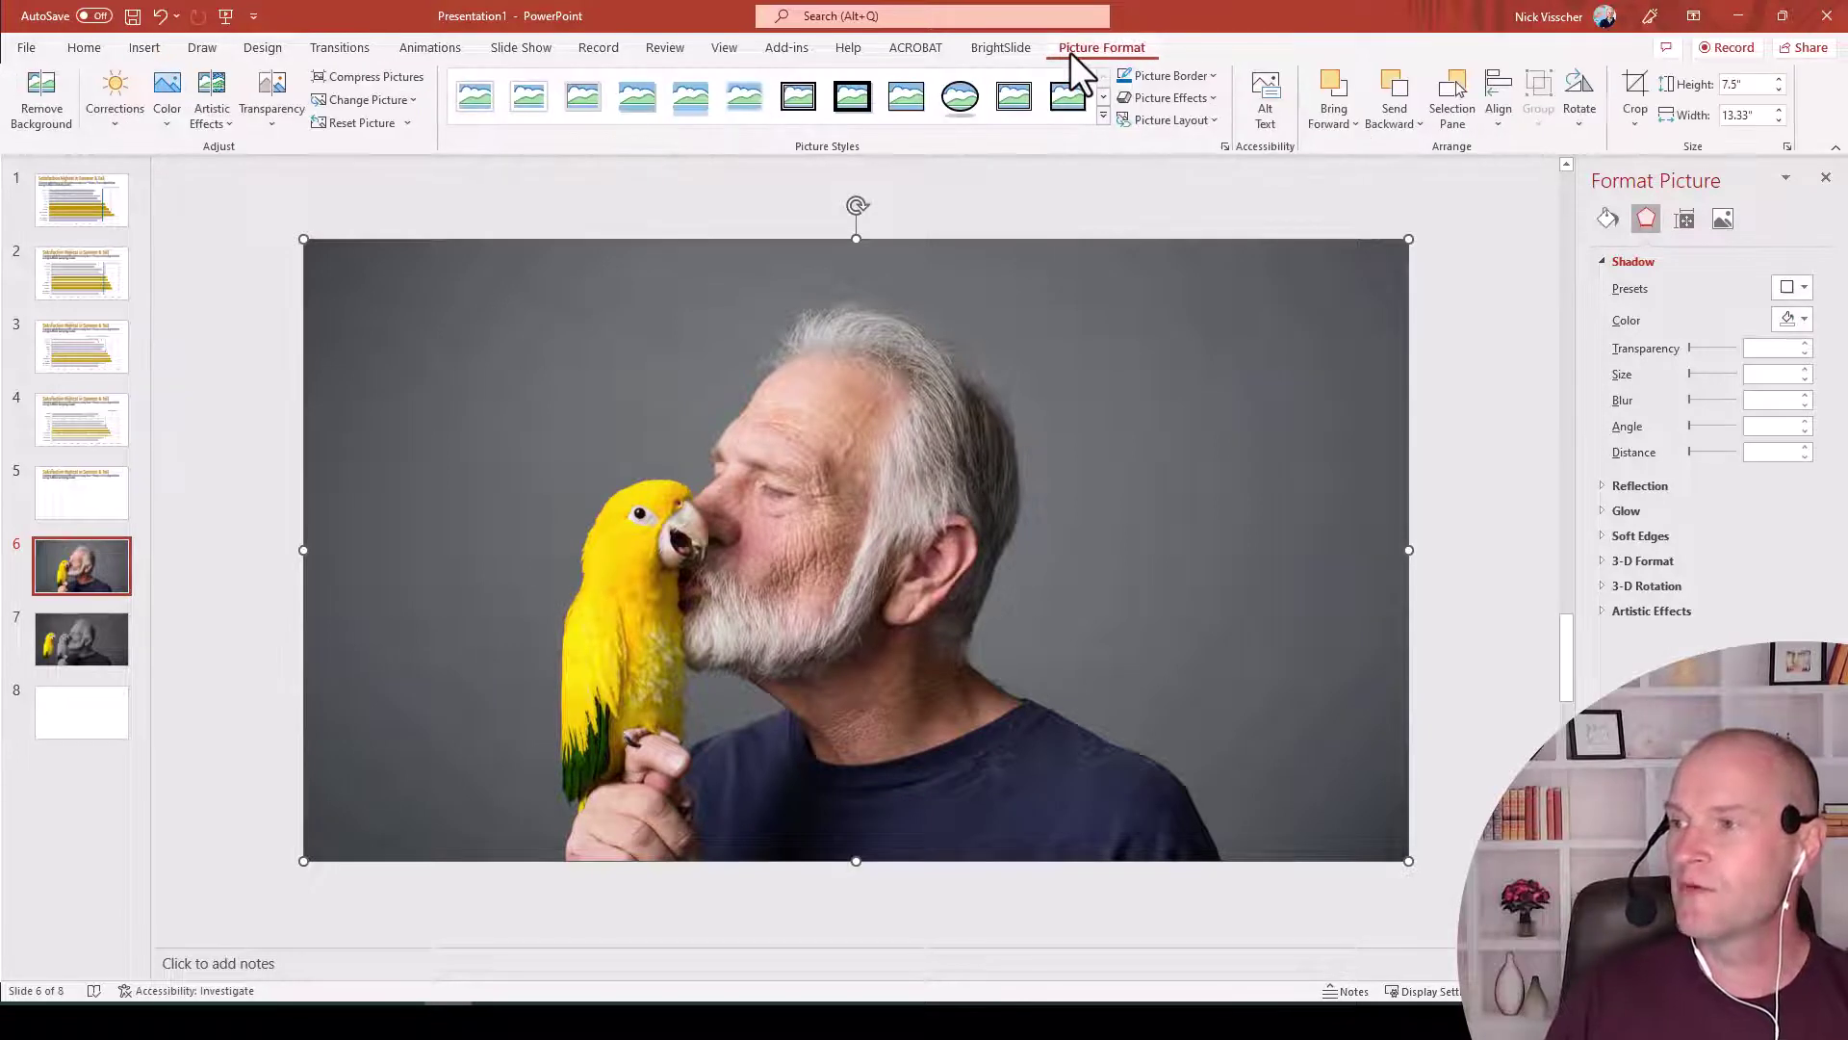
click(61, 124)
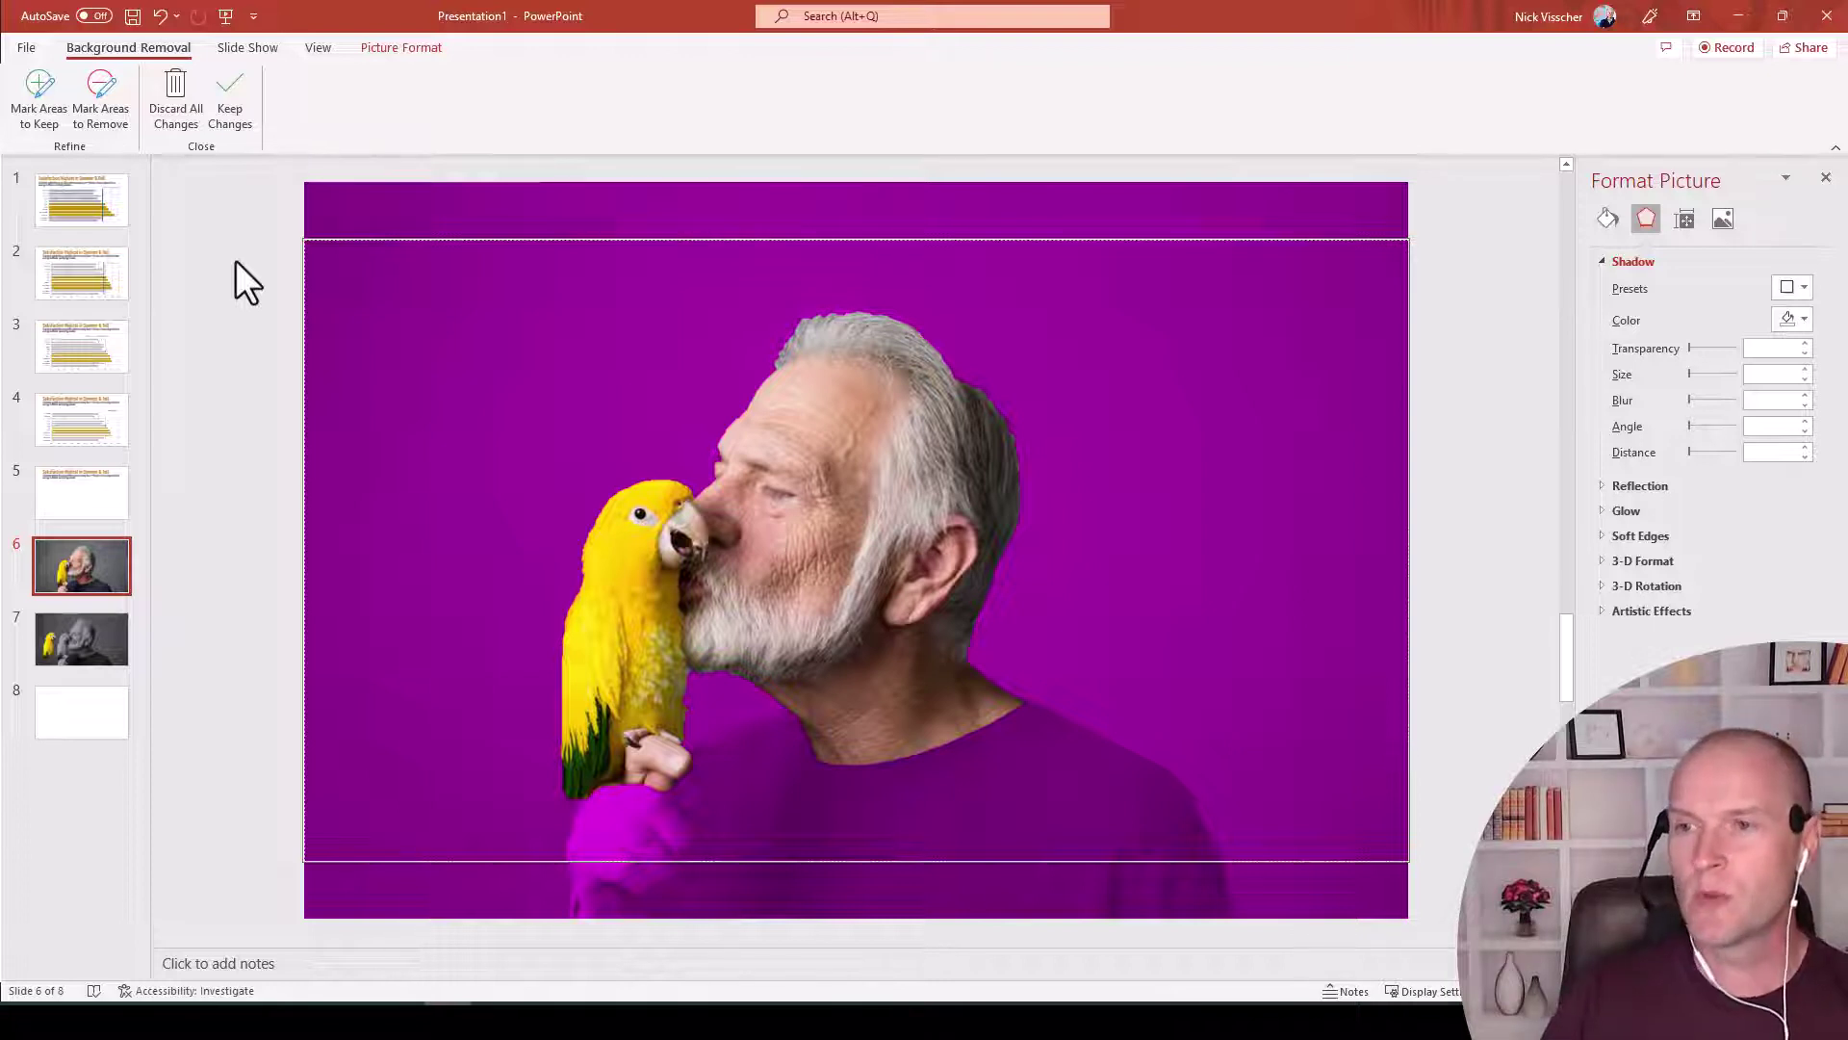
Mark the man's face from nose to ear for removal, undoing the strokes over cheek and beard
click(101, 125)
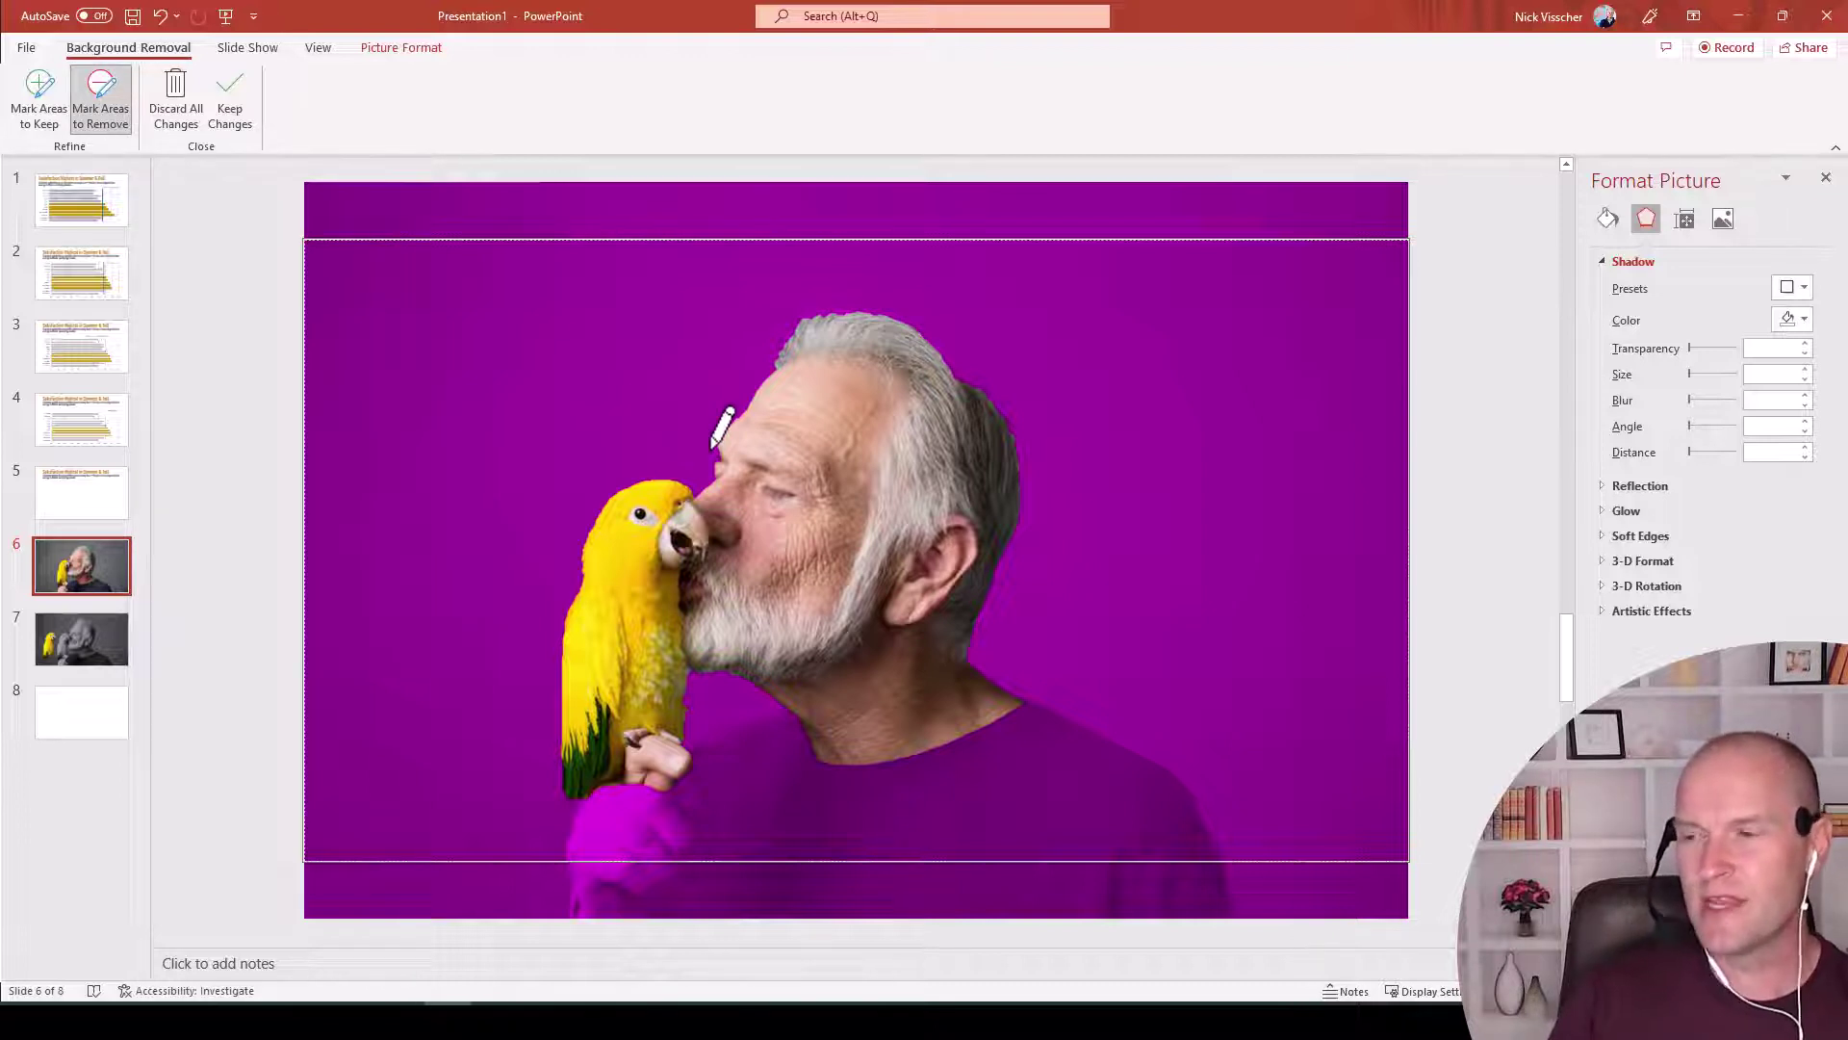
drag(713, 449, 1002, 637)
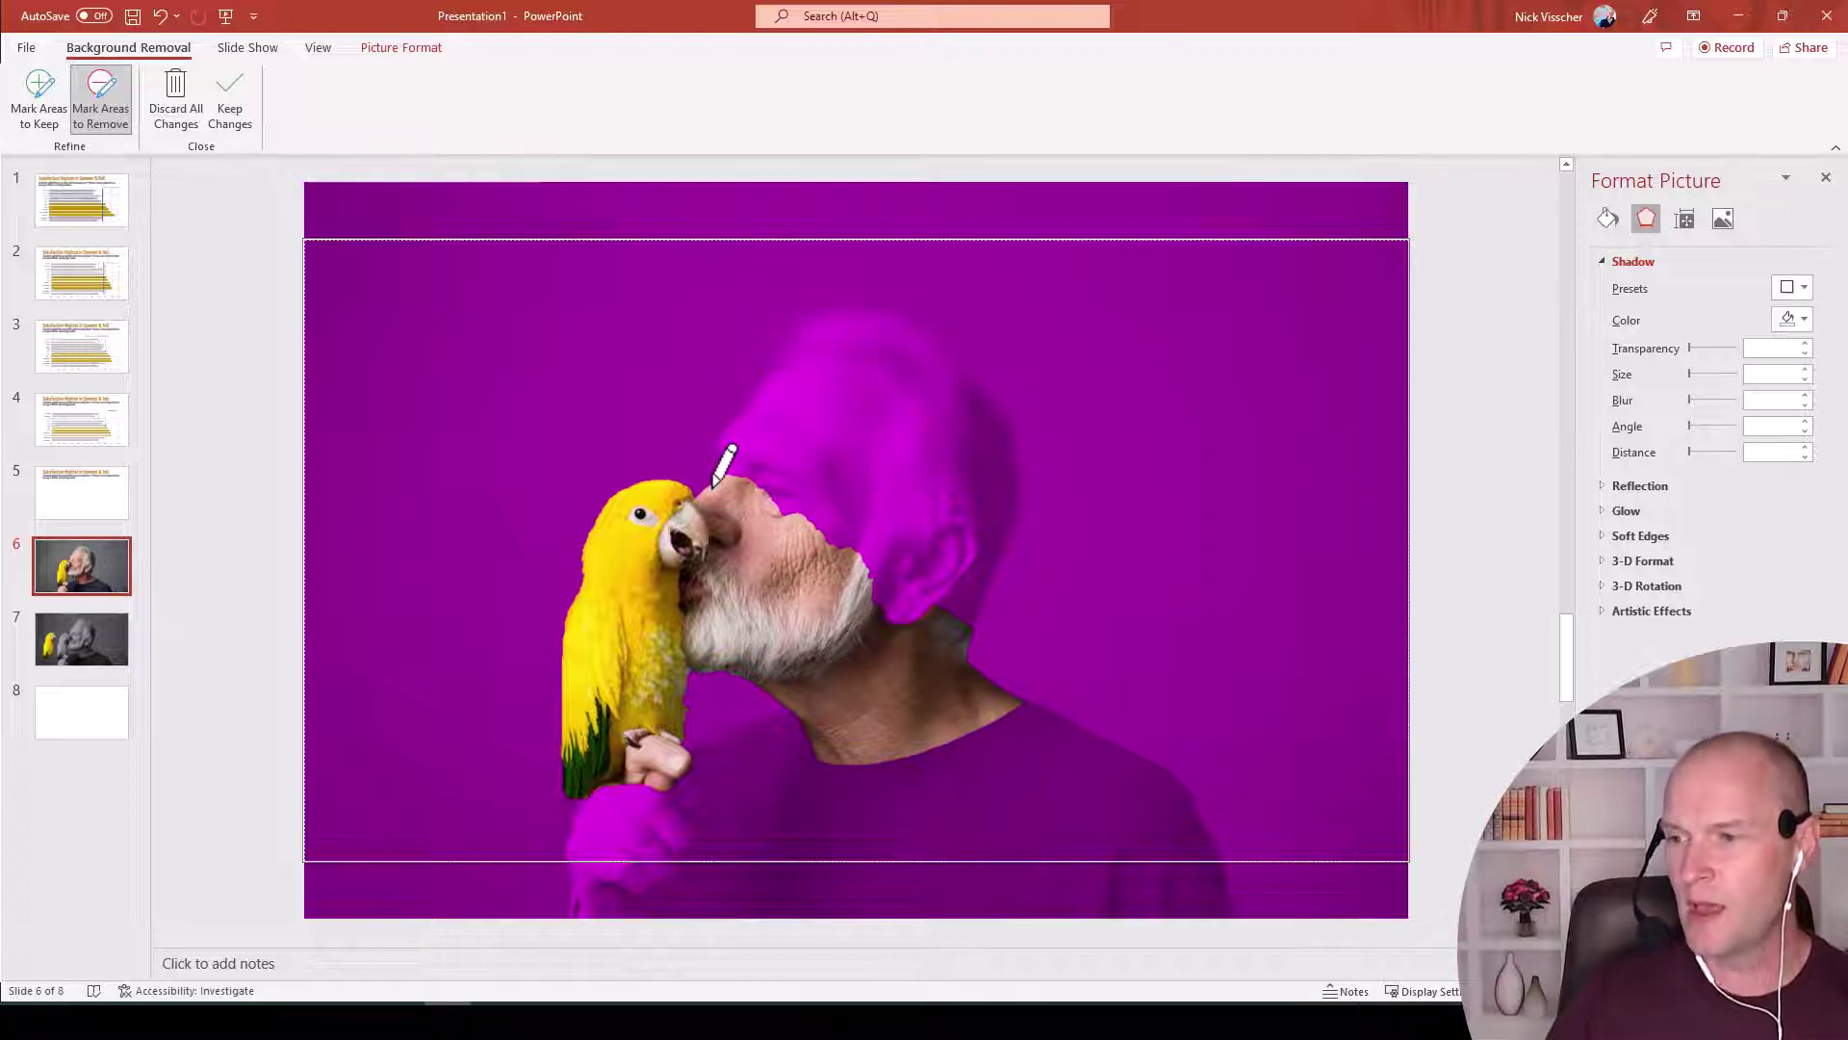
mouse_move(713, 486)
mouse_down()
mouse_move(804, 626)
mouse_move(852, 782)
mouse_up()
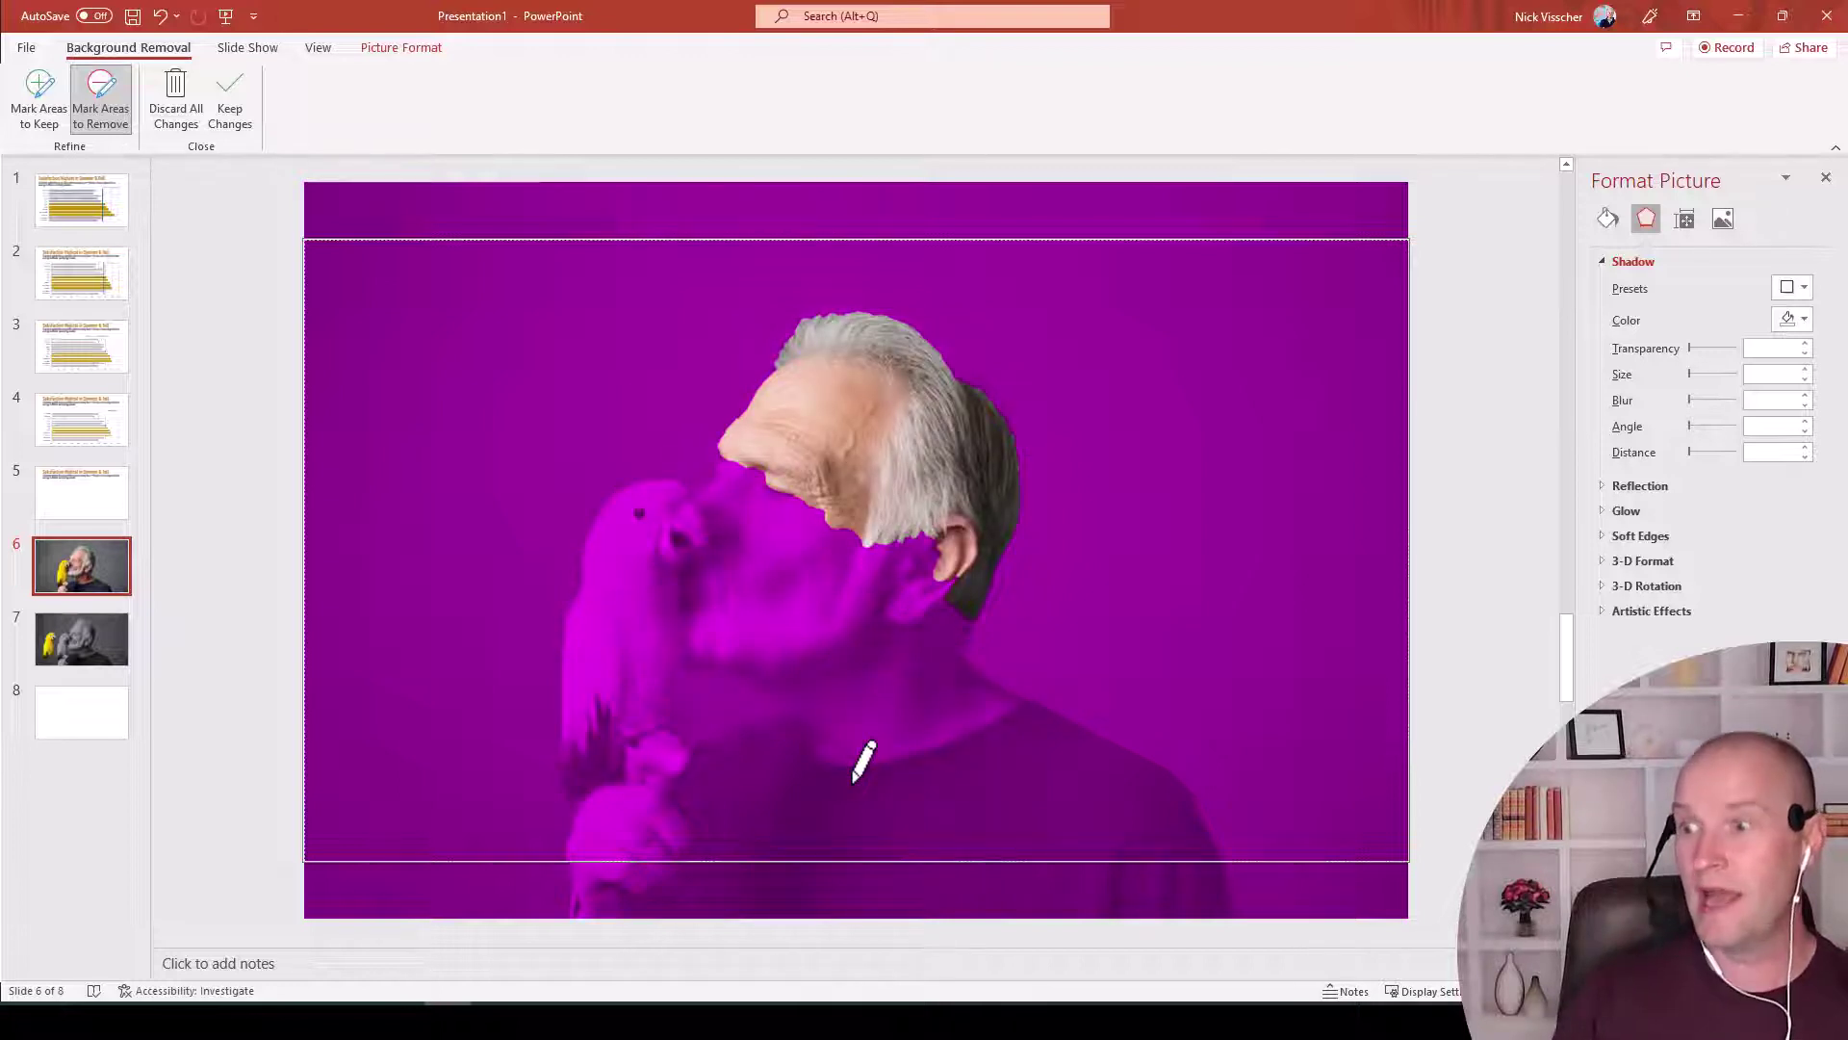
click(161, 15)
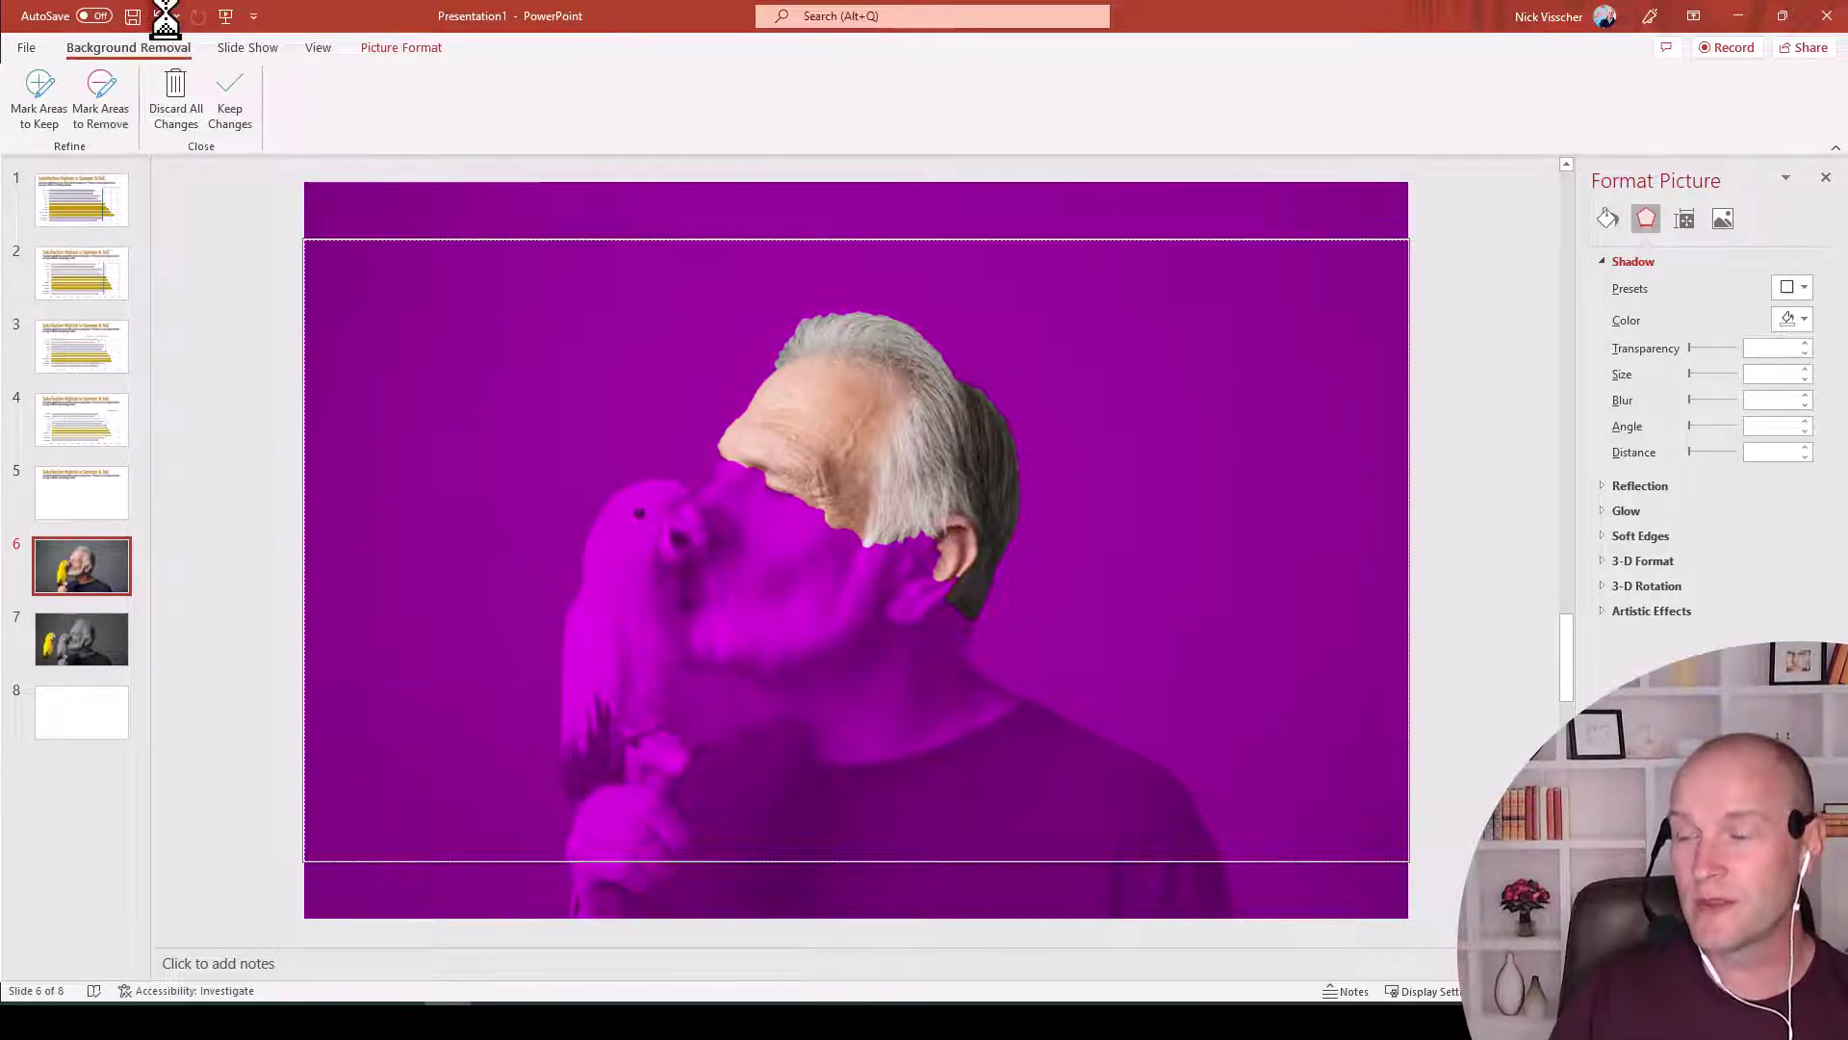
click(106, 97)
drag(760, 700, 830, 522)
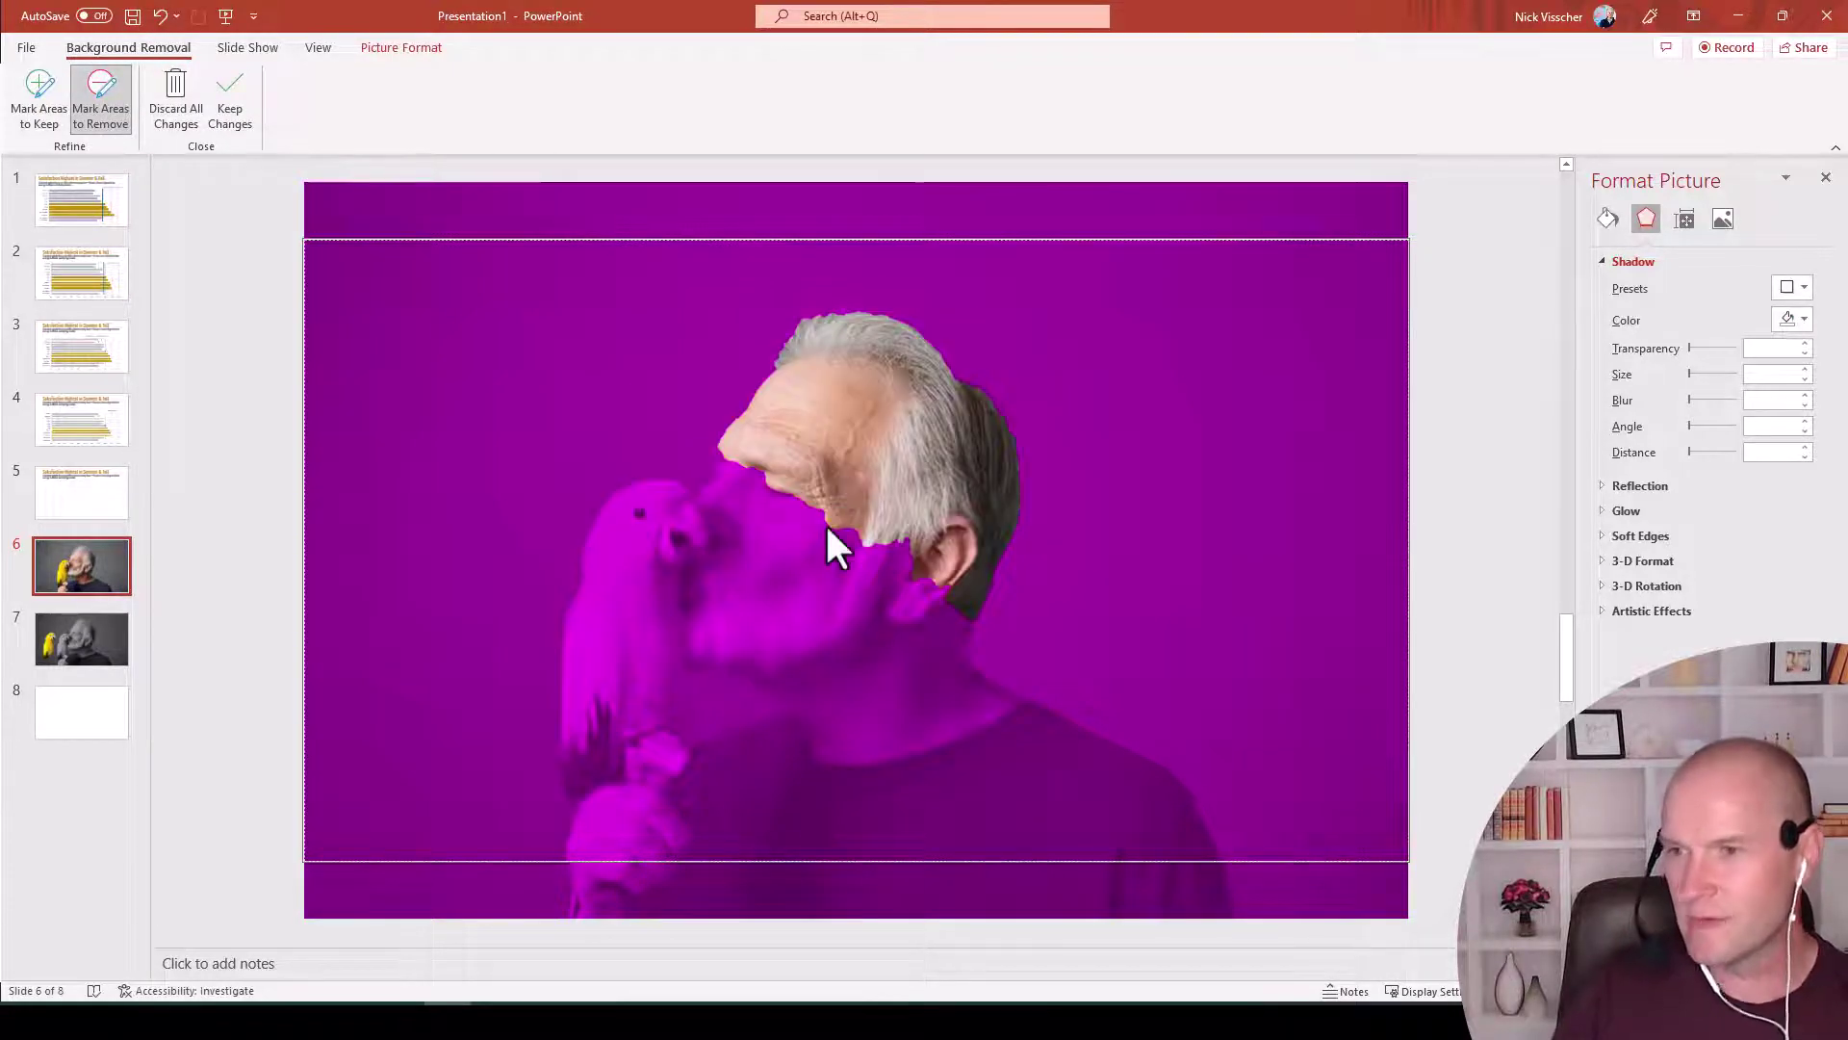
click(154, 14)
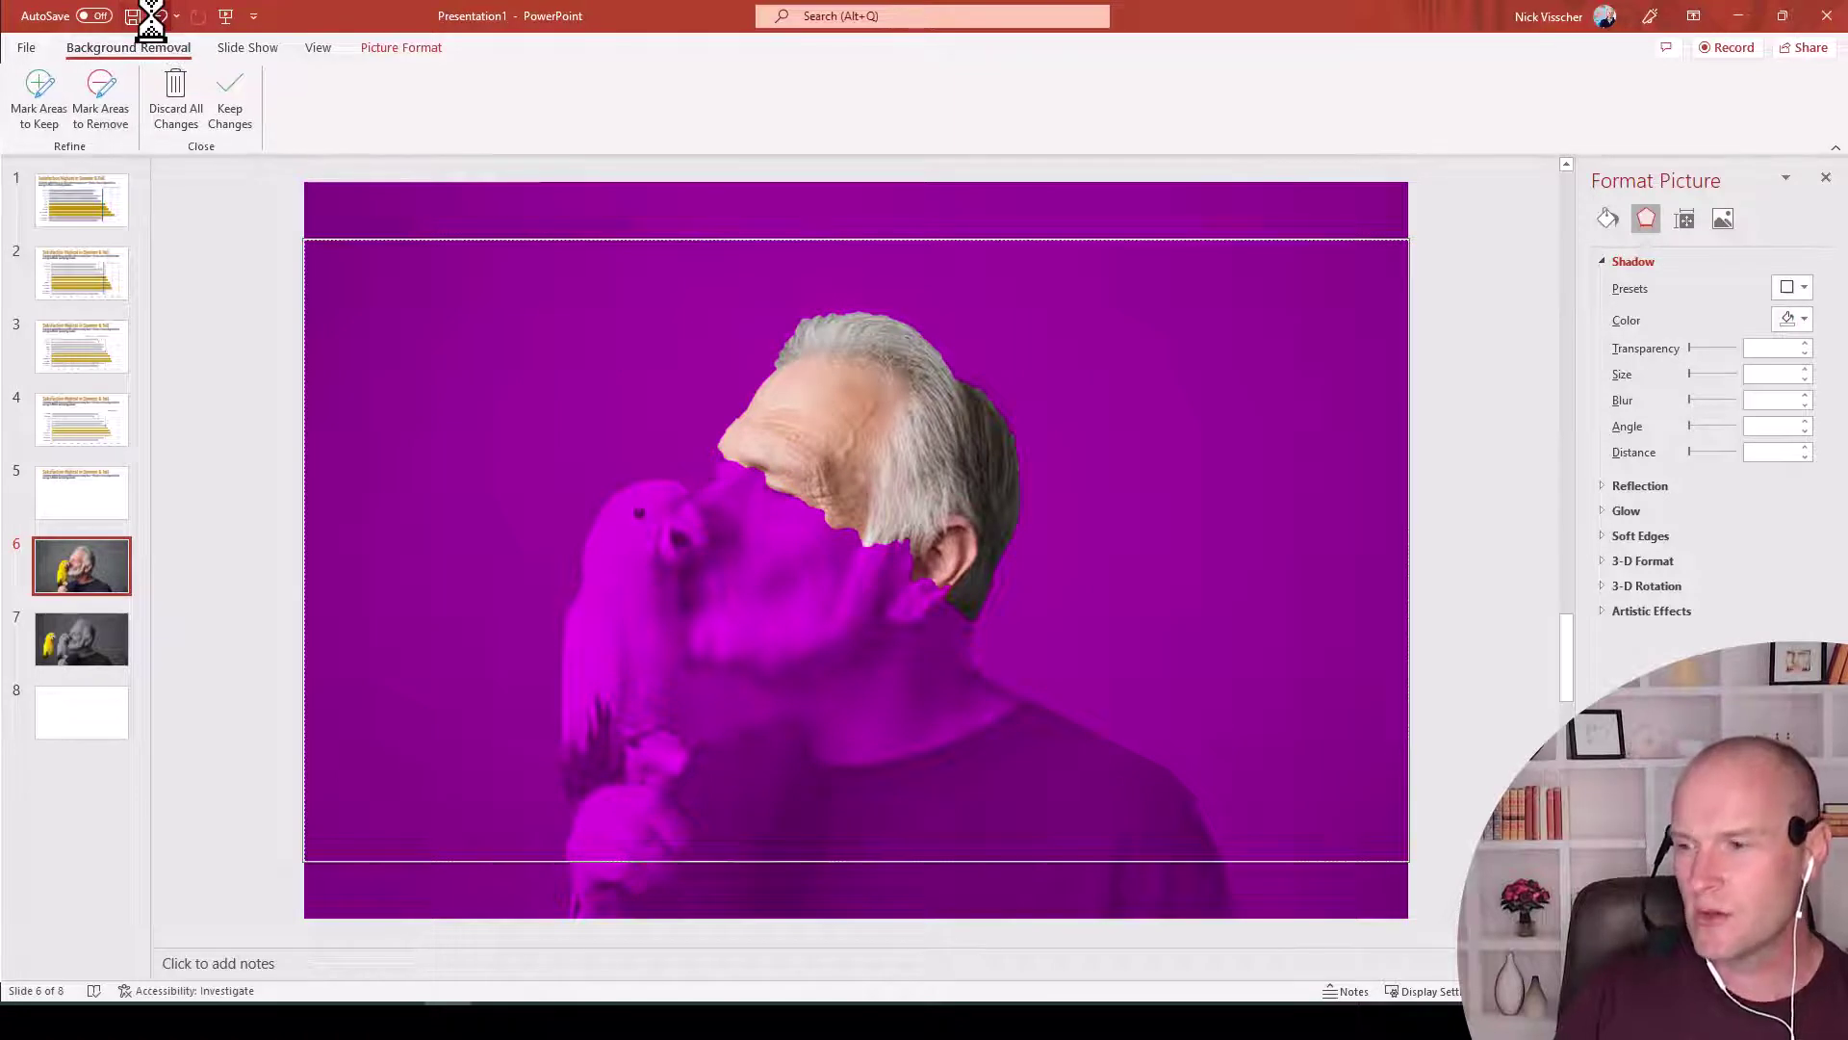
Try a removal stroke down the beard, then undo it to restore the parrot and beard
click(102, 83)
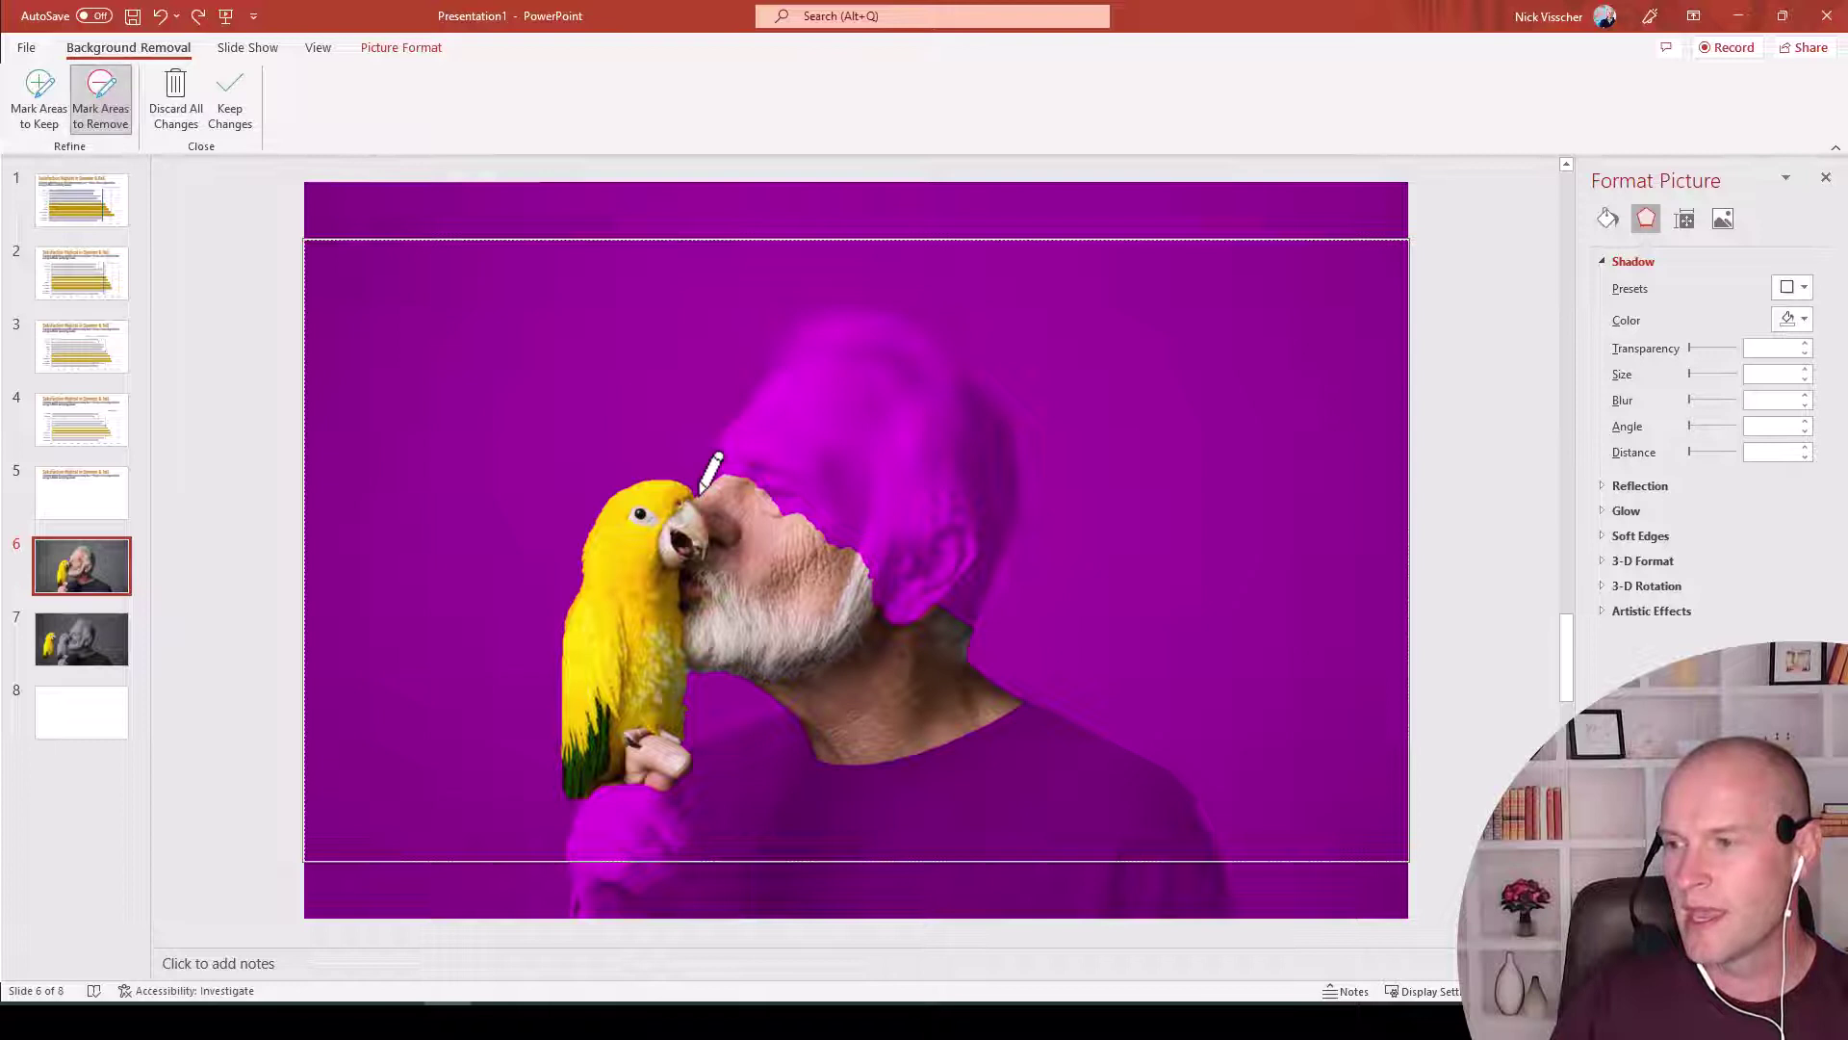
mouse_move(702, 491)
mouse_down()
mouse_move(754, 661)
mouse_move(812, 719)
mouse_move(913, 760)
mouse_move(1022, 659)
mouse_move(917, 544)
mouse_move(763, 459)
mouse_move(701, 487)
mouse_move(699, 460)
mouse_up()
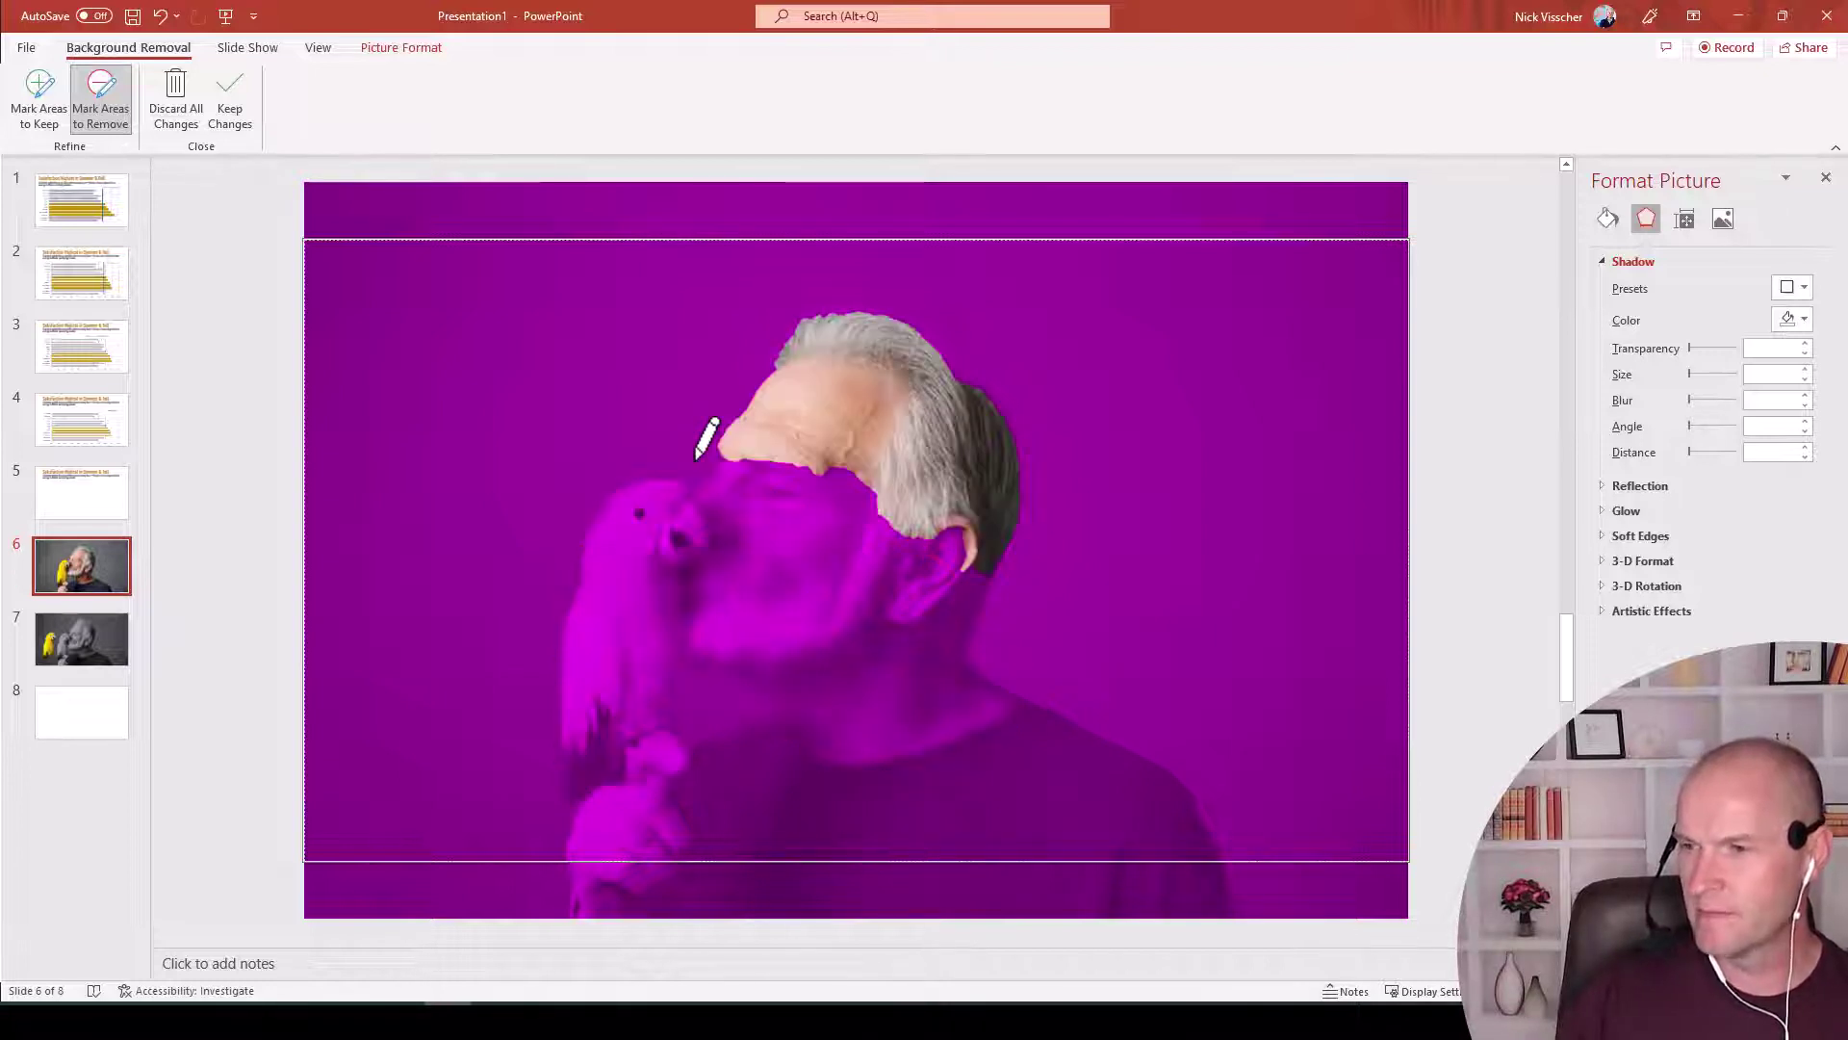
click(159, 16)
key(ctrl+z)
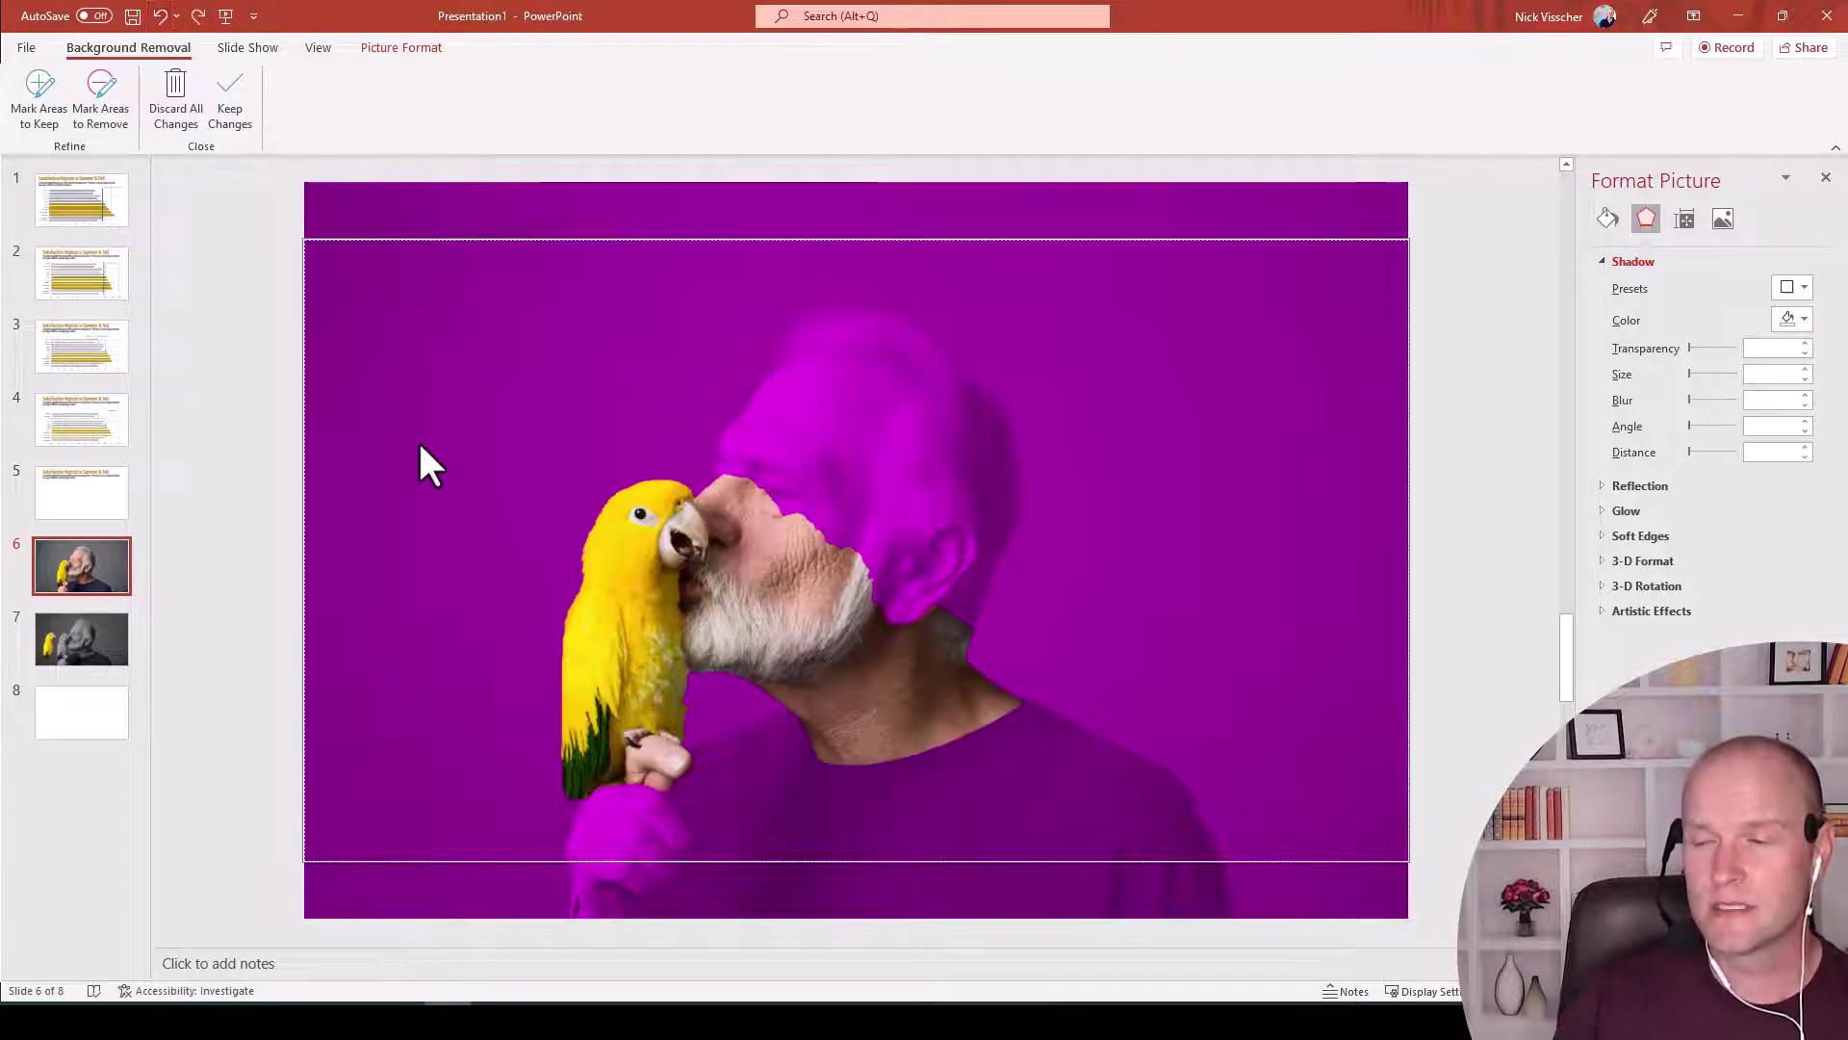
Mark the man's neck, cheek beside the parrot, and head for removal
click(101, 92)
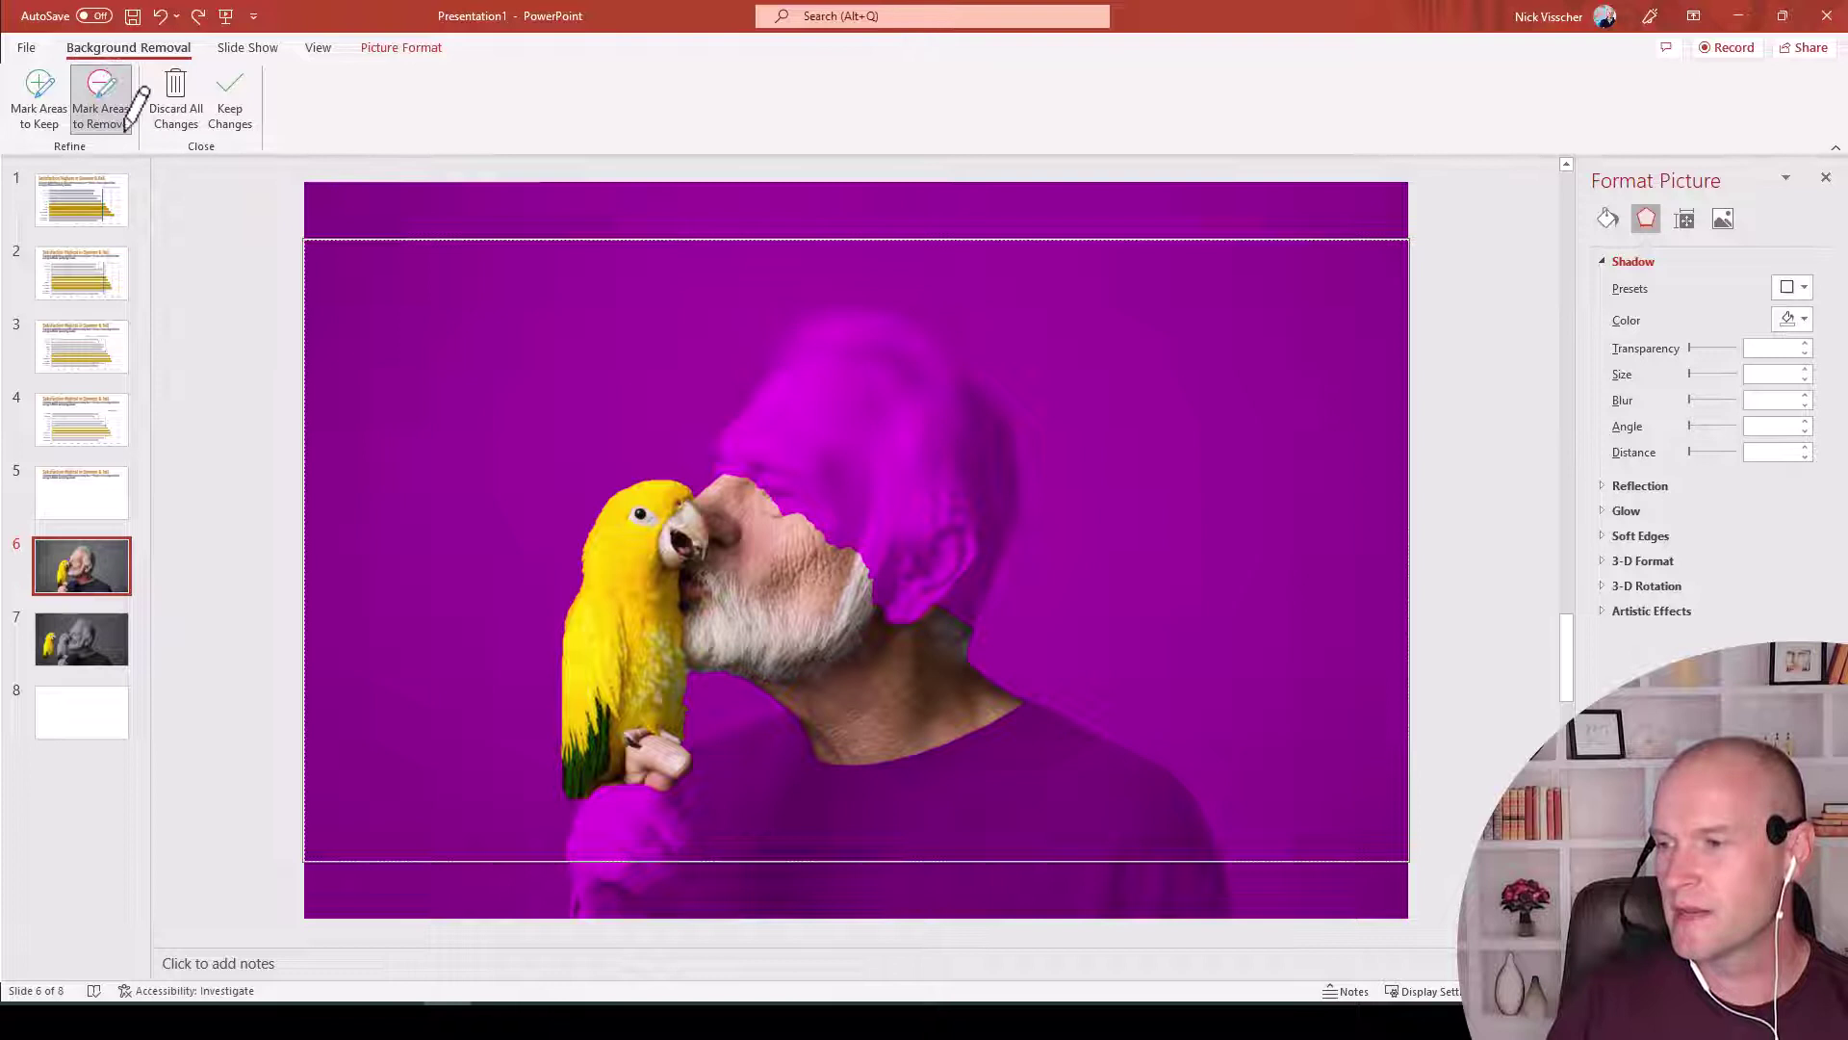
mouse_move(782, 717)
mouse_down()
mouse_move(963, 660)
mouse_move(974, 624)
mouse_up()
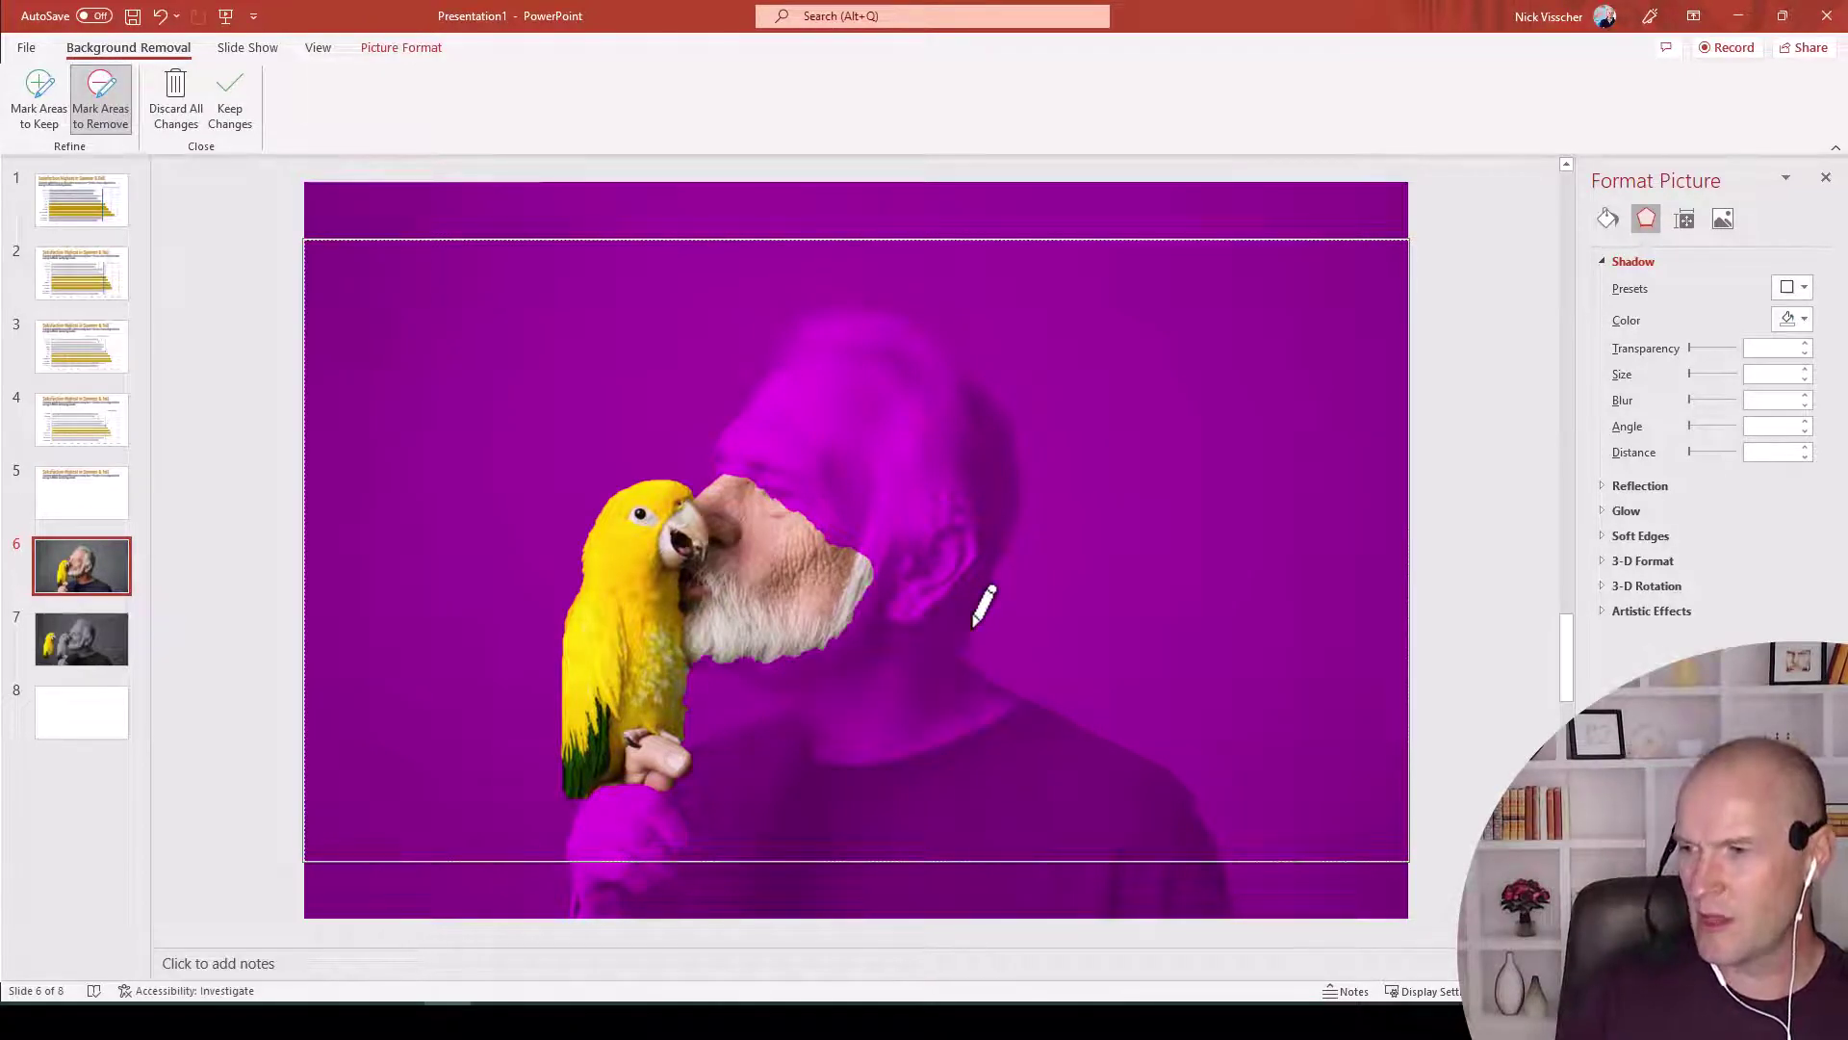
mouse_move(714, 661)
mouse_down()
mouse_move(767, 580)
mouse_move(741, 448)
mouse_move(731, 461)
mouse_up()
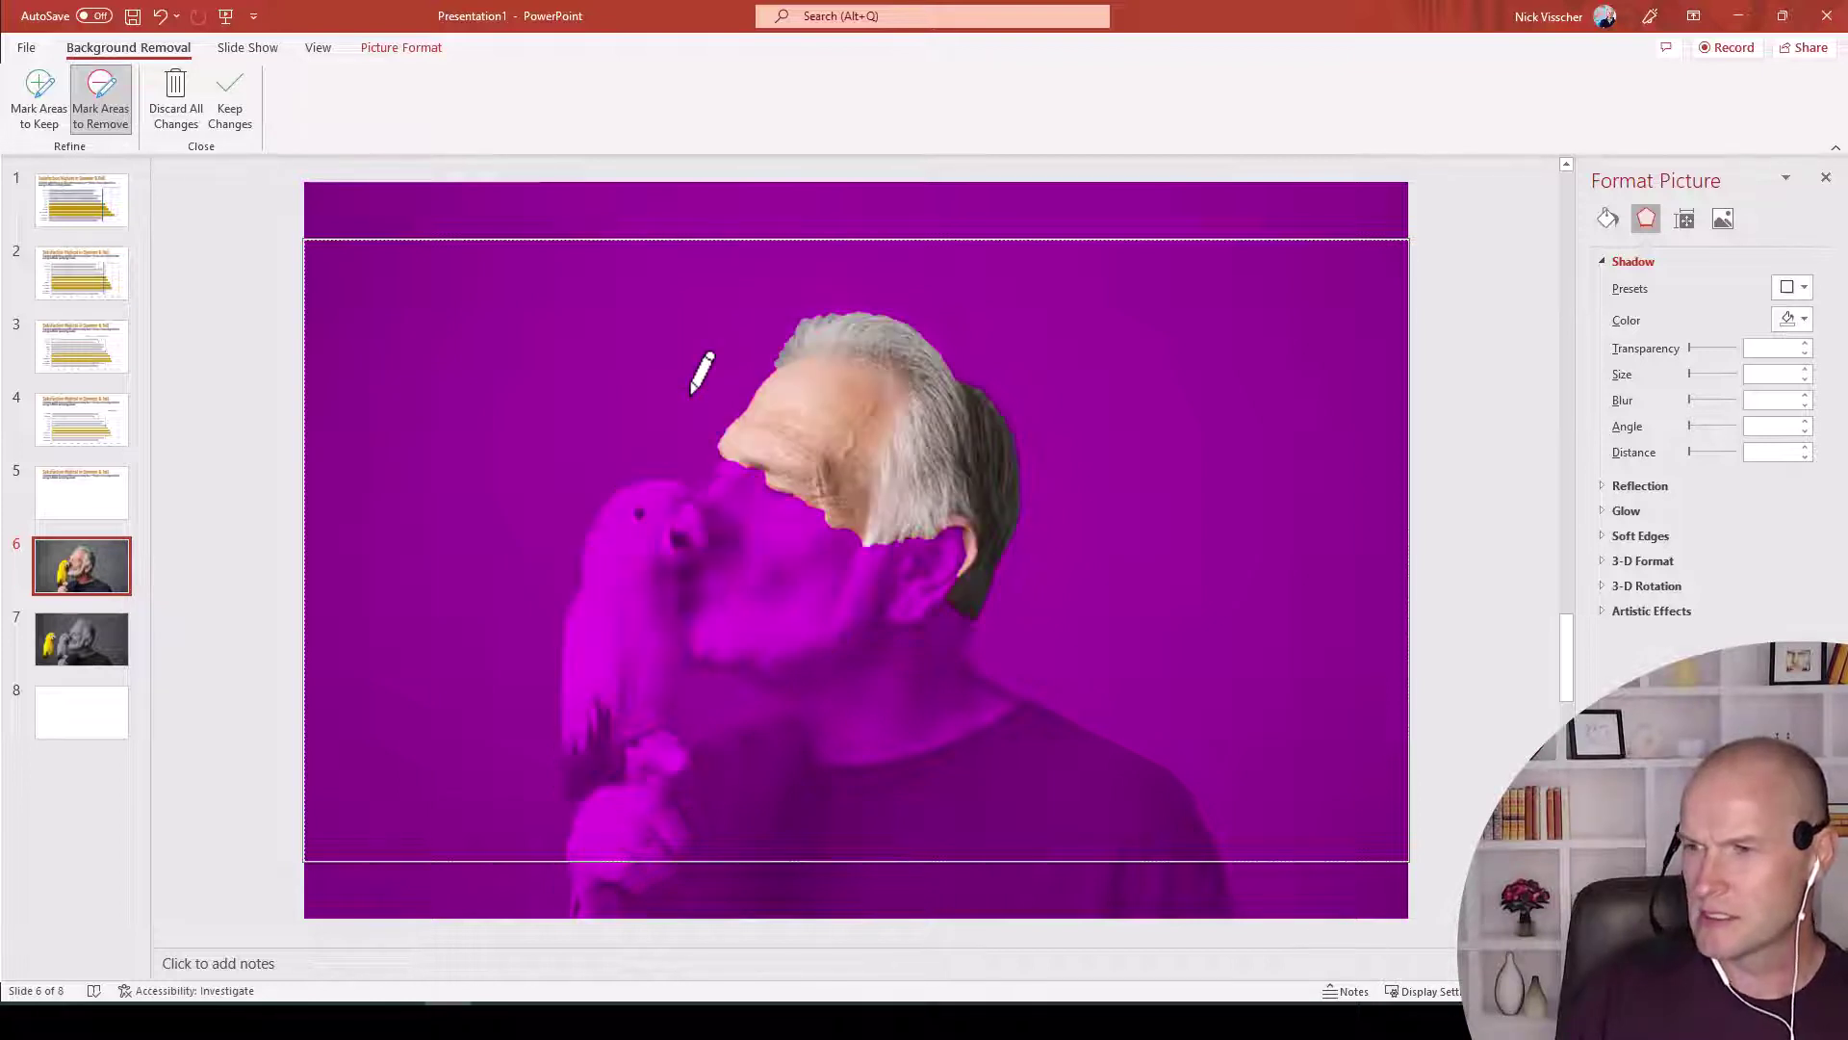
click(164, 17)
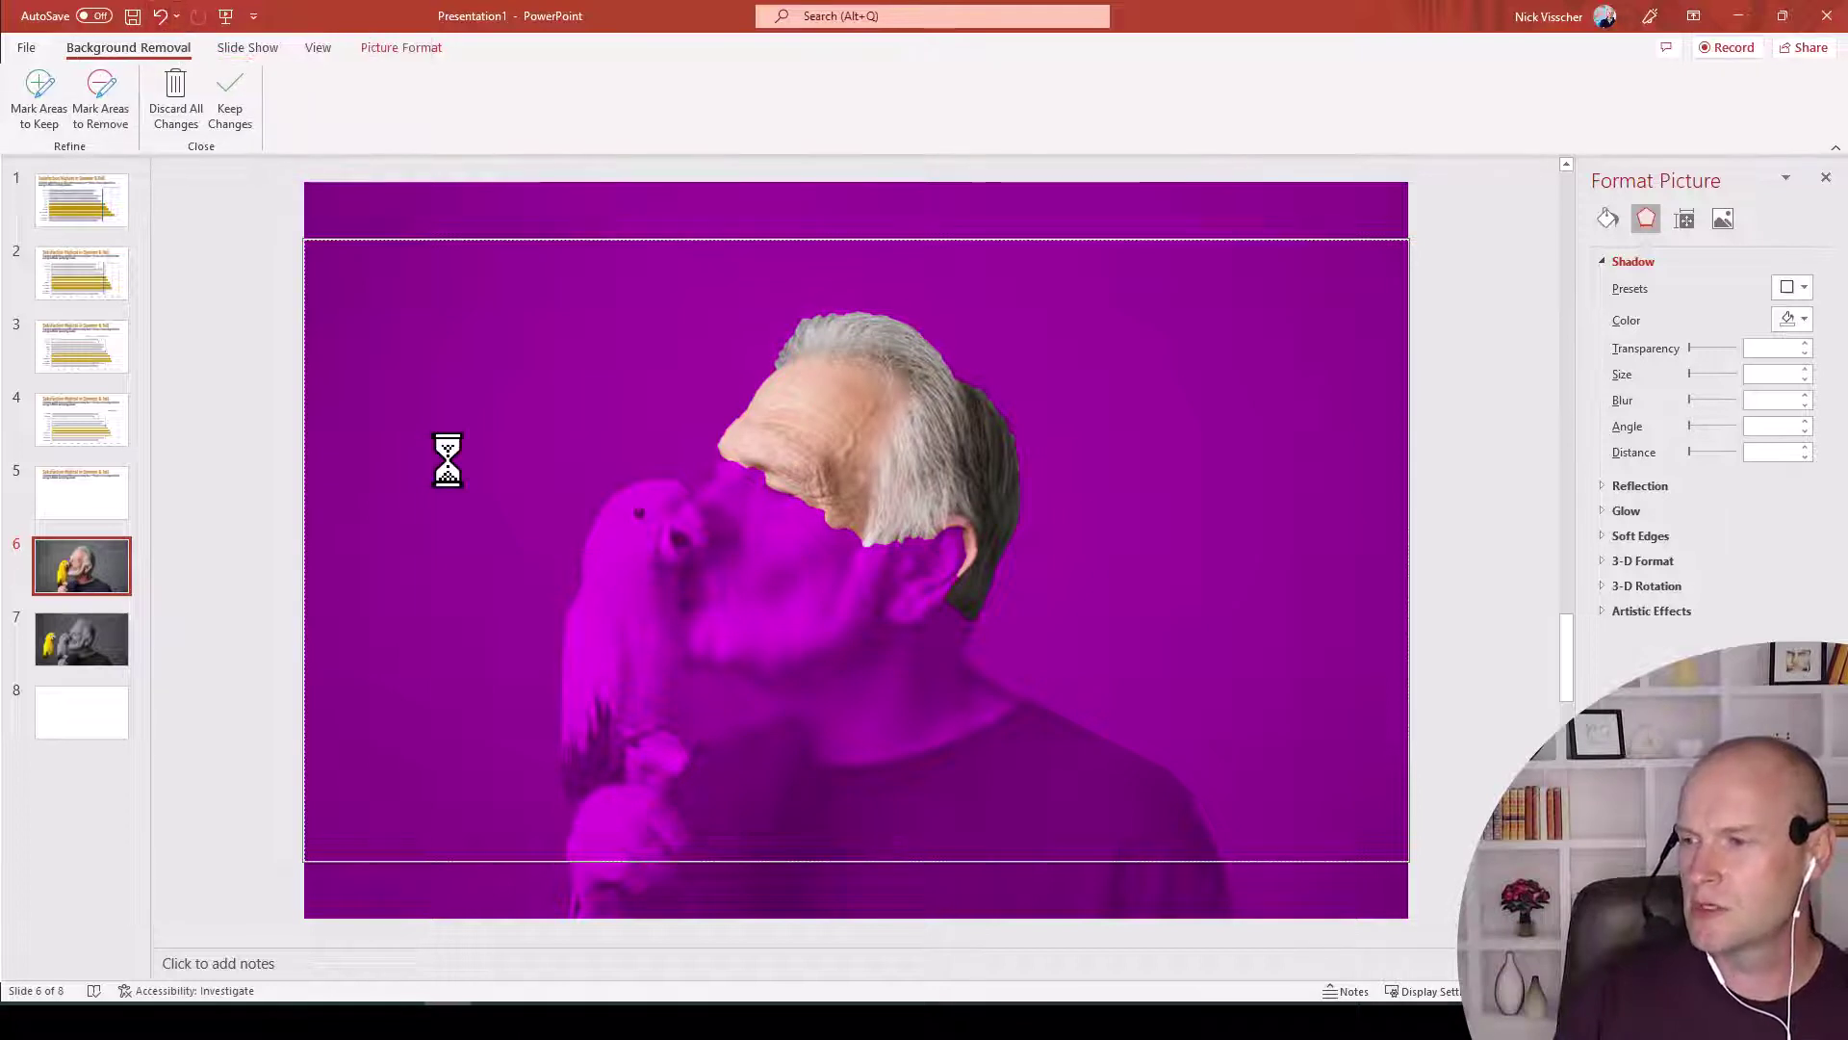
click(88, 96)
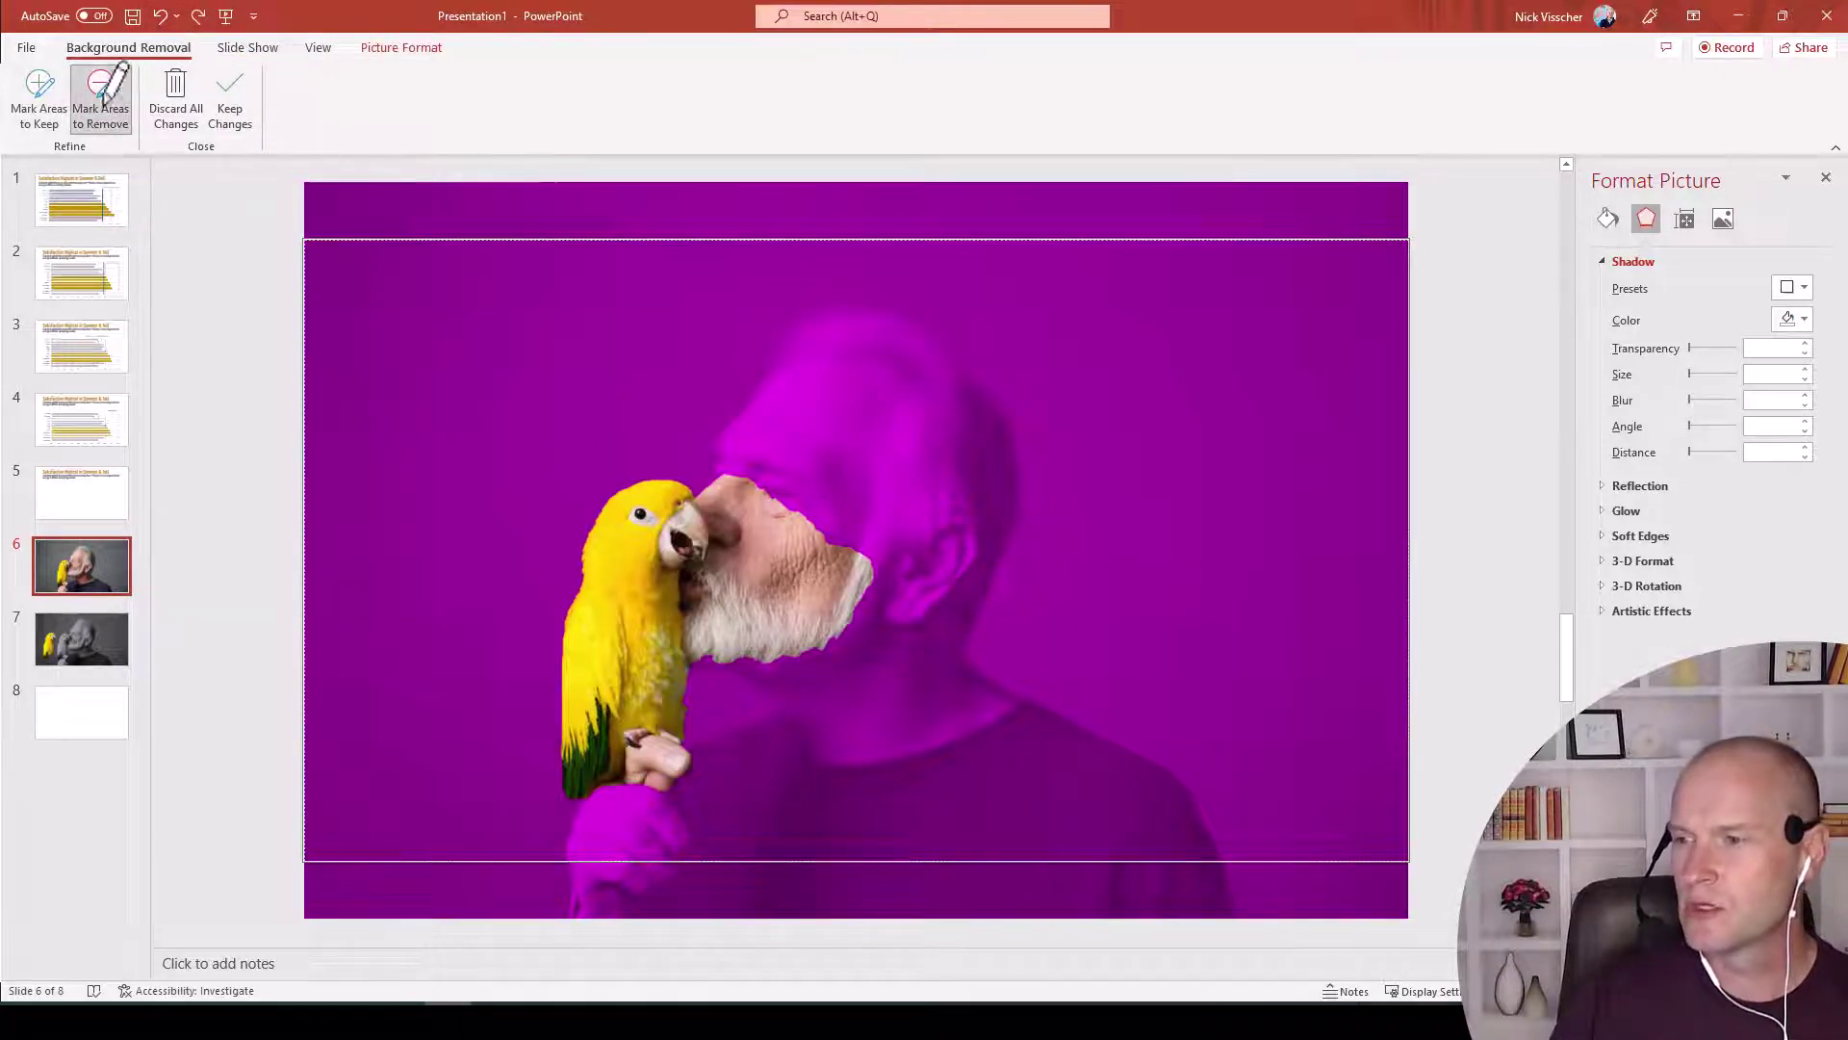
mouse_move(707, 489)
mouse_down()
mouse_move(732, 550)
mouse_move(869, 575)
mouse_move(755, 452)
mouse_move(711, 484)
mouse_up()
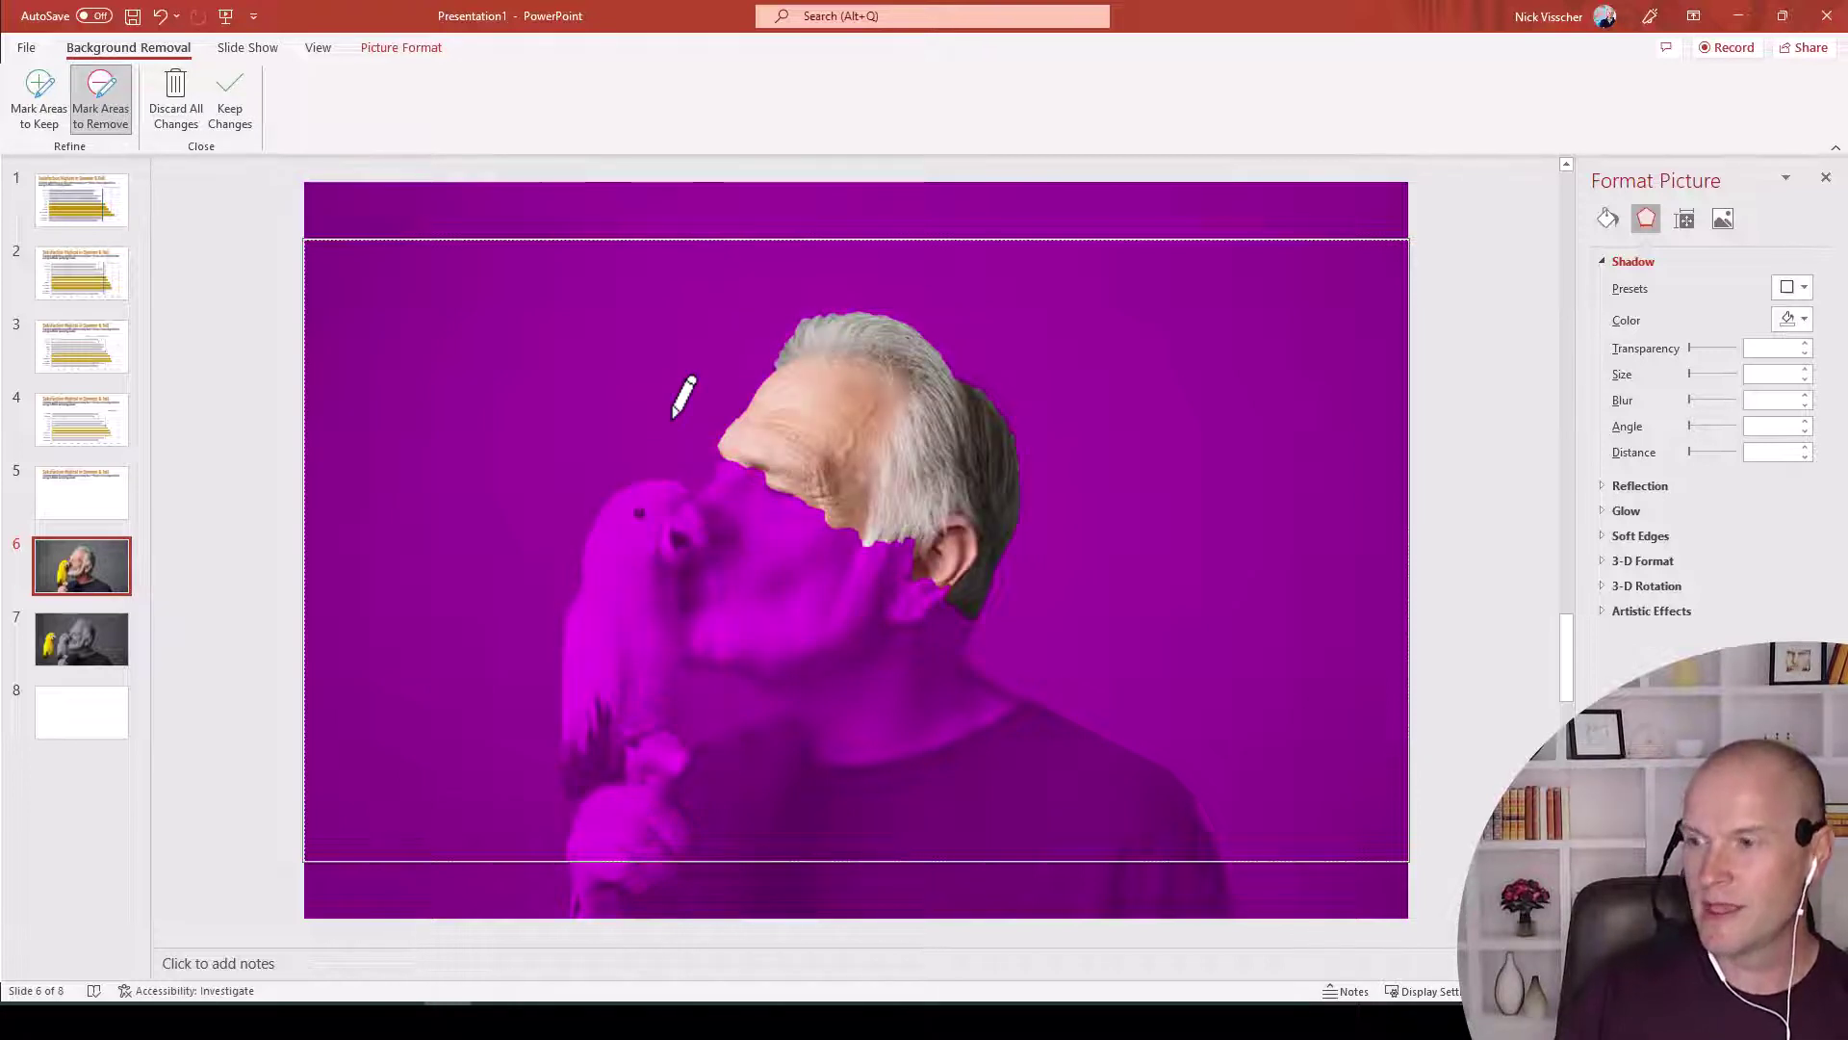
mouse_move(713, 438)
mouse_down()
mouse_move(885, 572)
mouse_move(841, 298)
mouse_move(717, 436)
mouse_up()
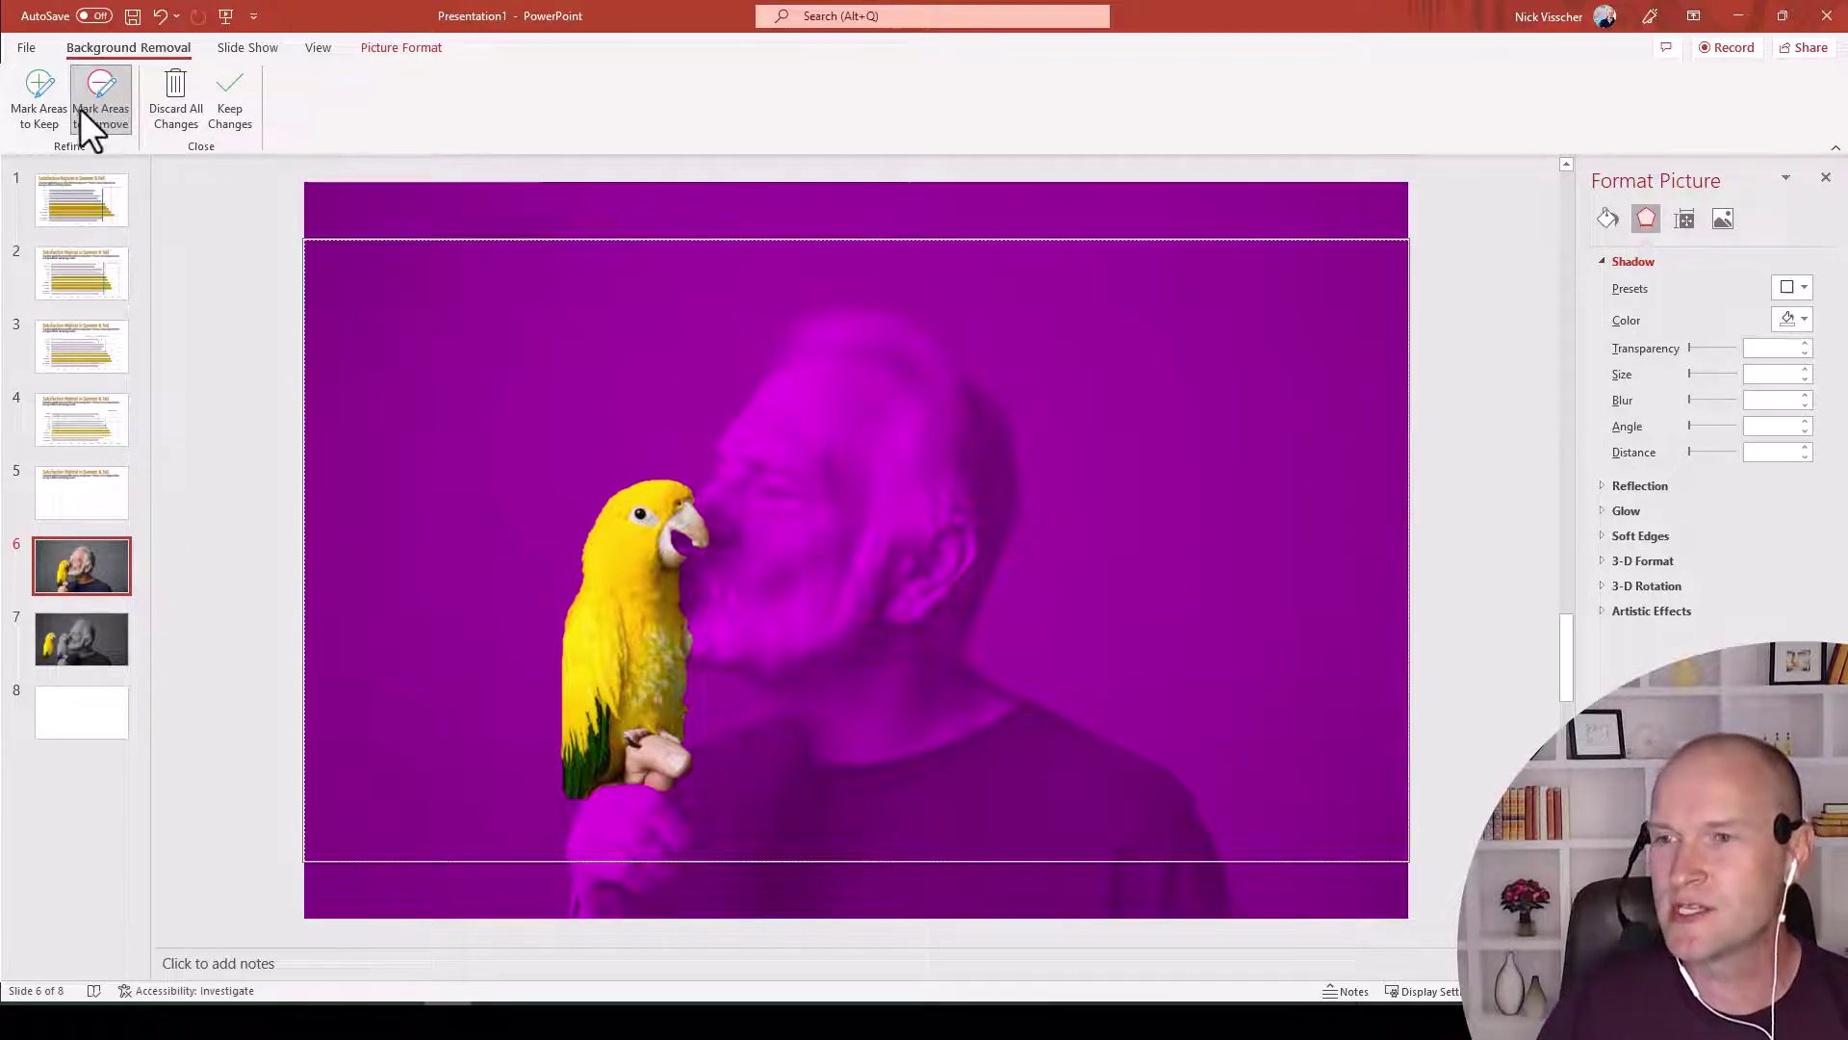
Mark the parrot's whole beak, including the lower beak, as areas to keep
click(38, 89)
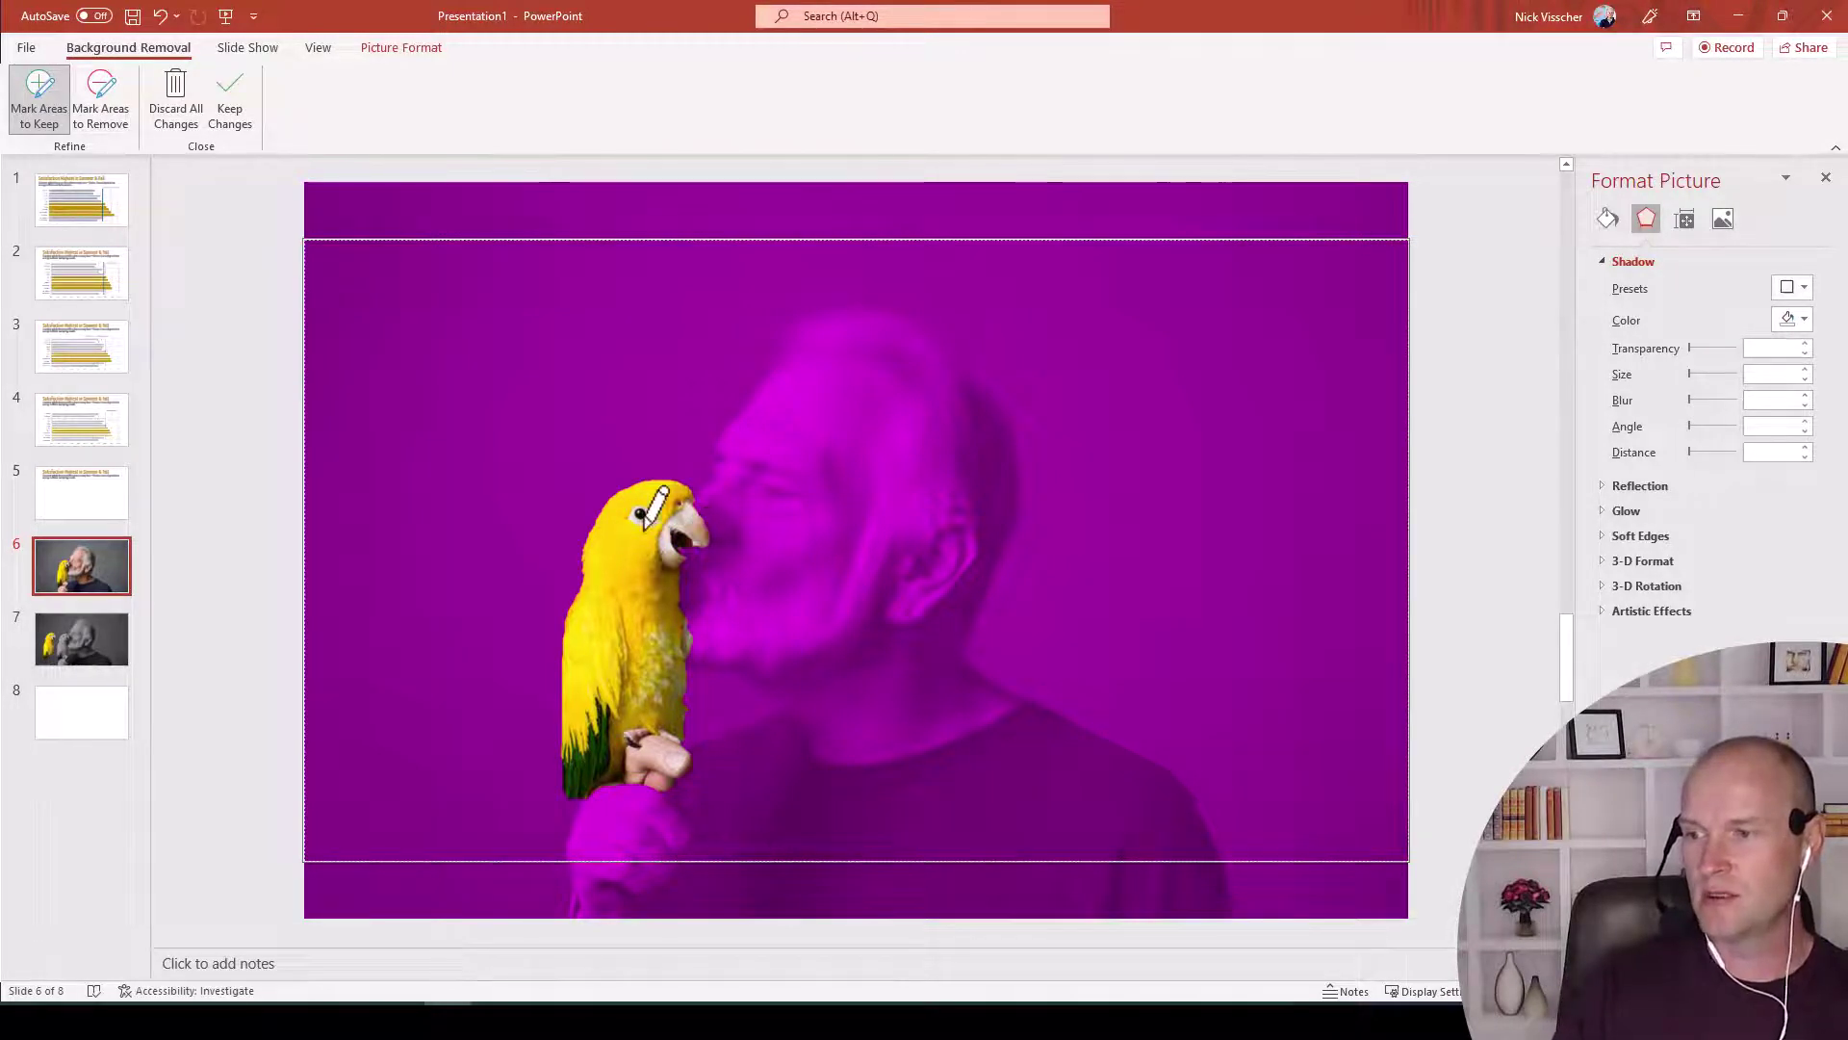
drag(684, 538, 647, 525)
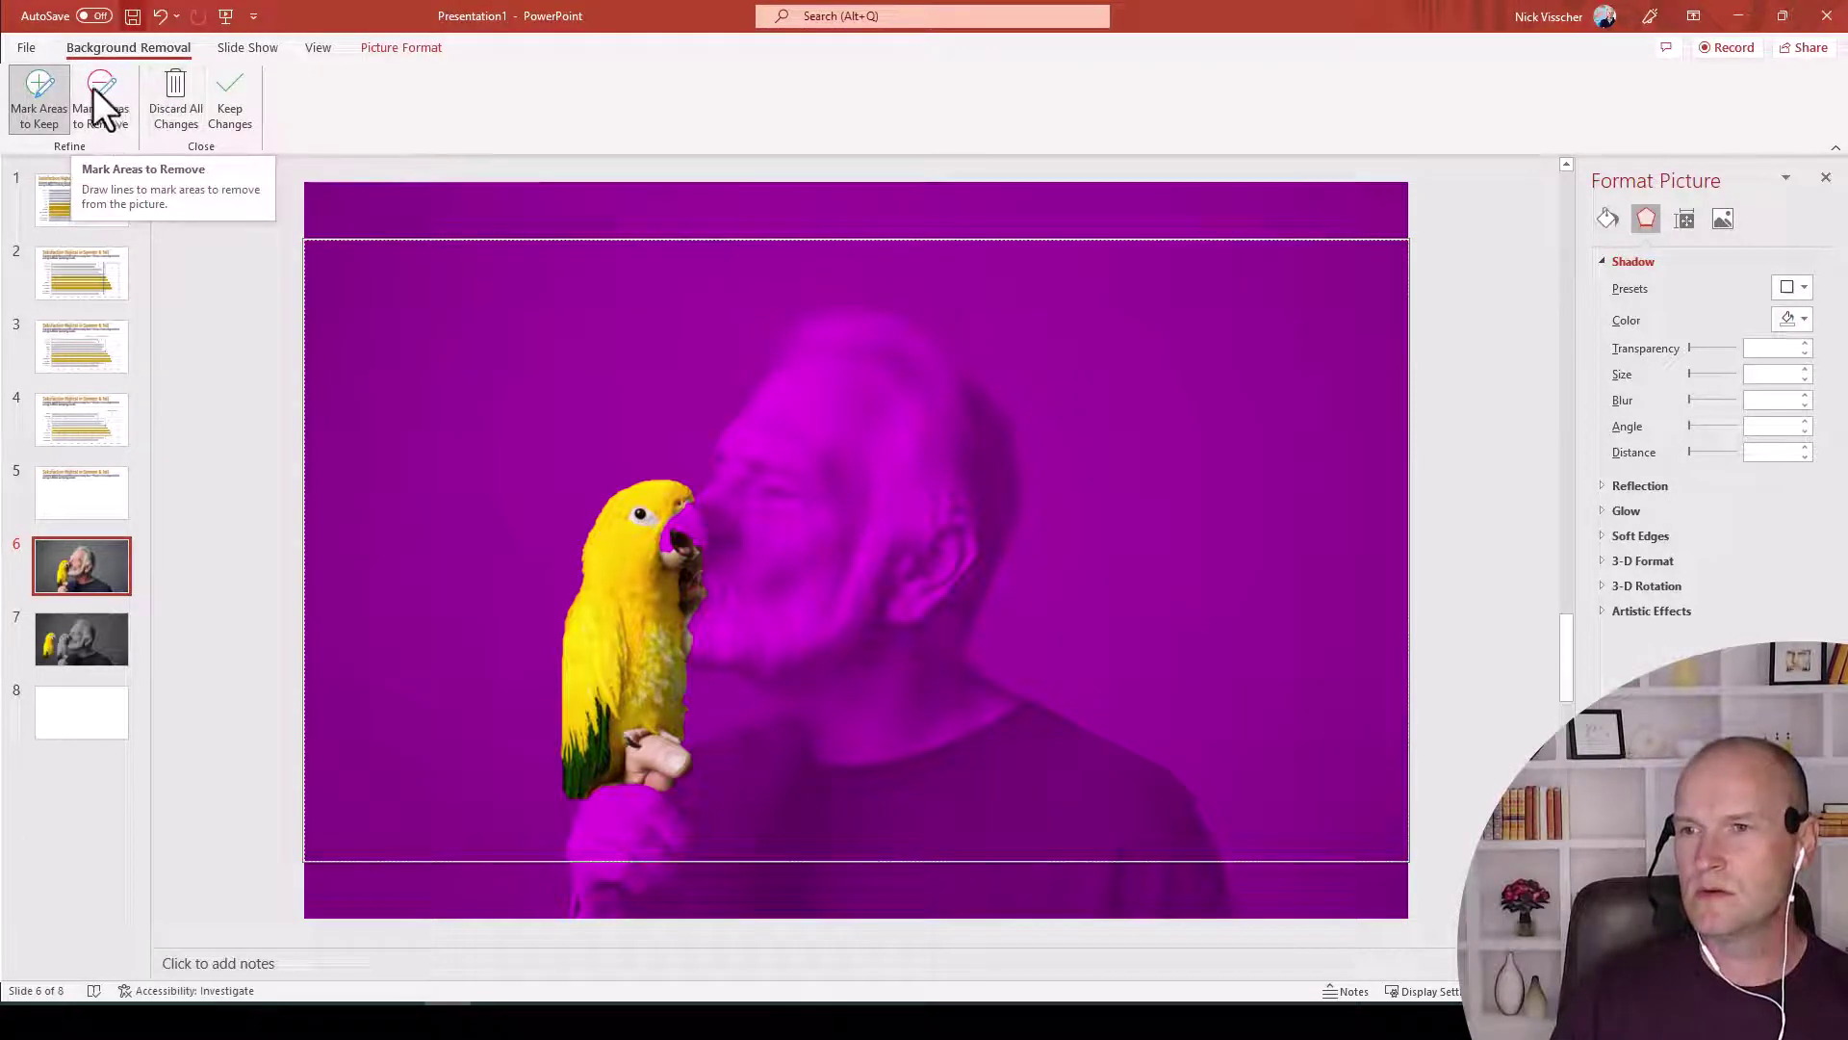
click(93, 94)
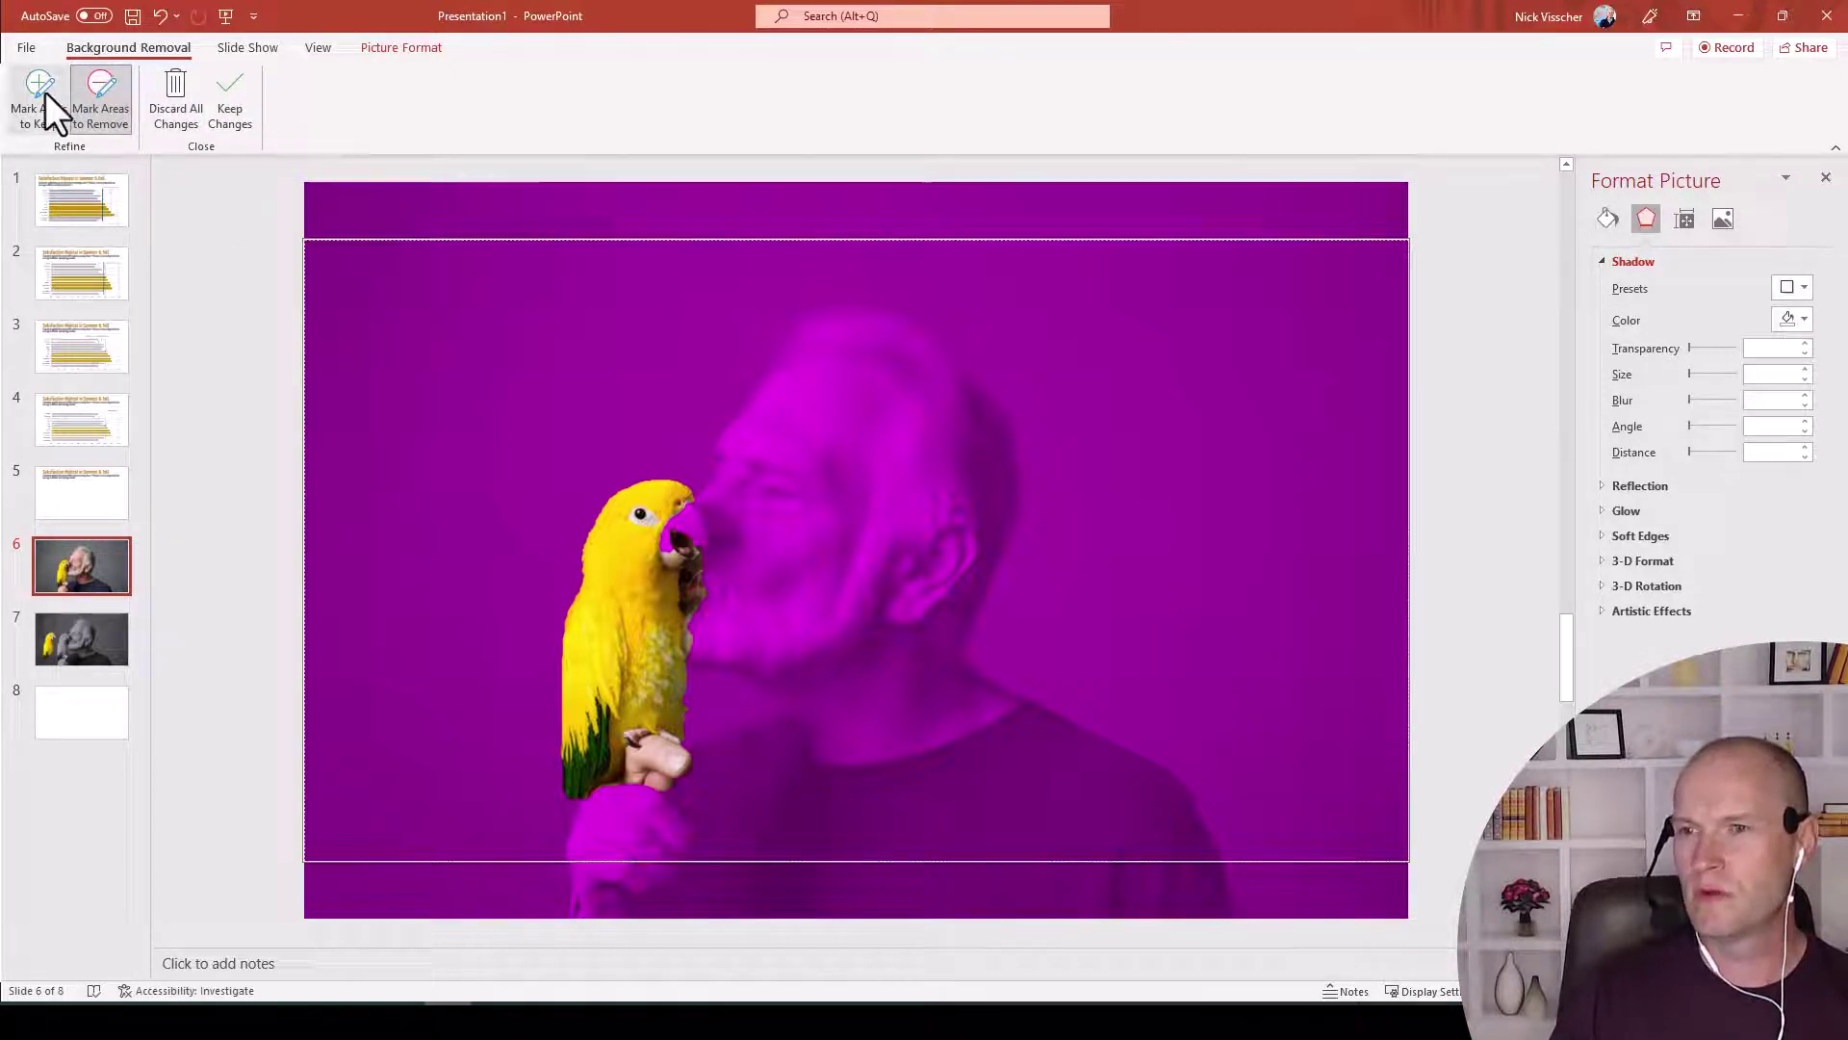
click(45, 91)
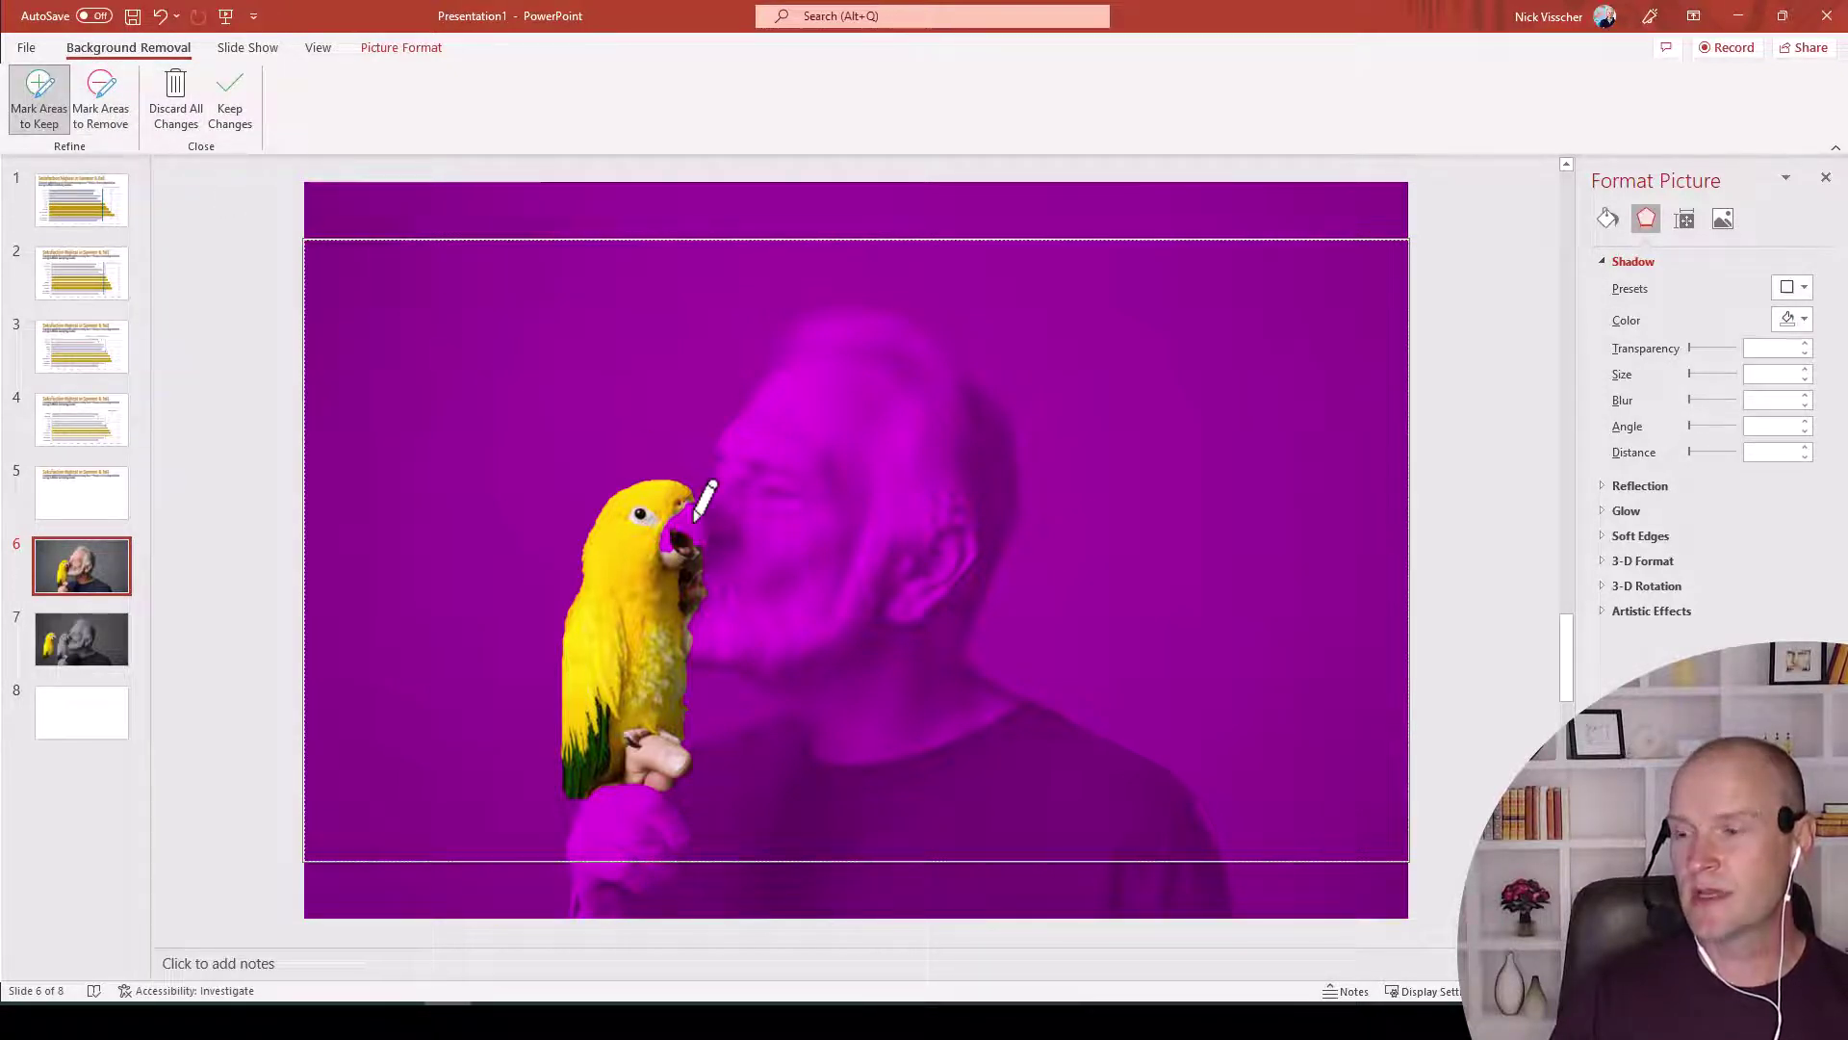
click(664, 501)
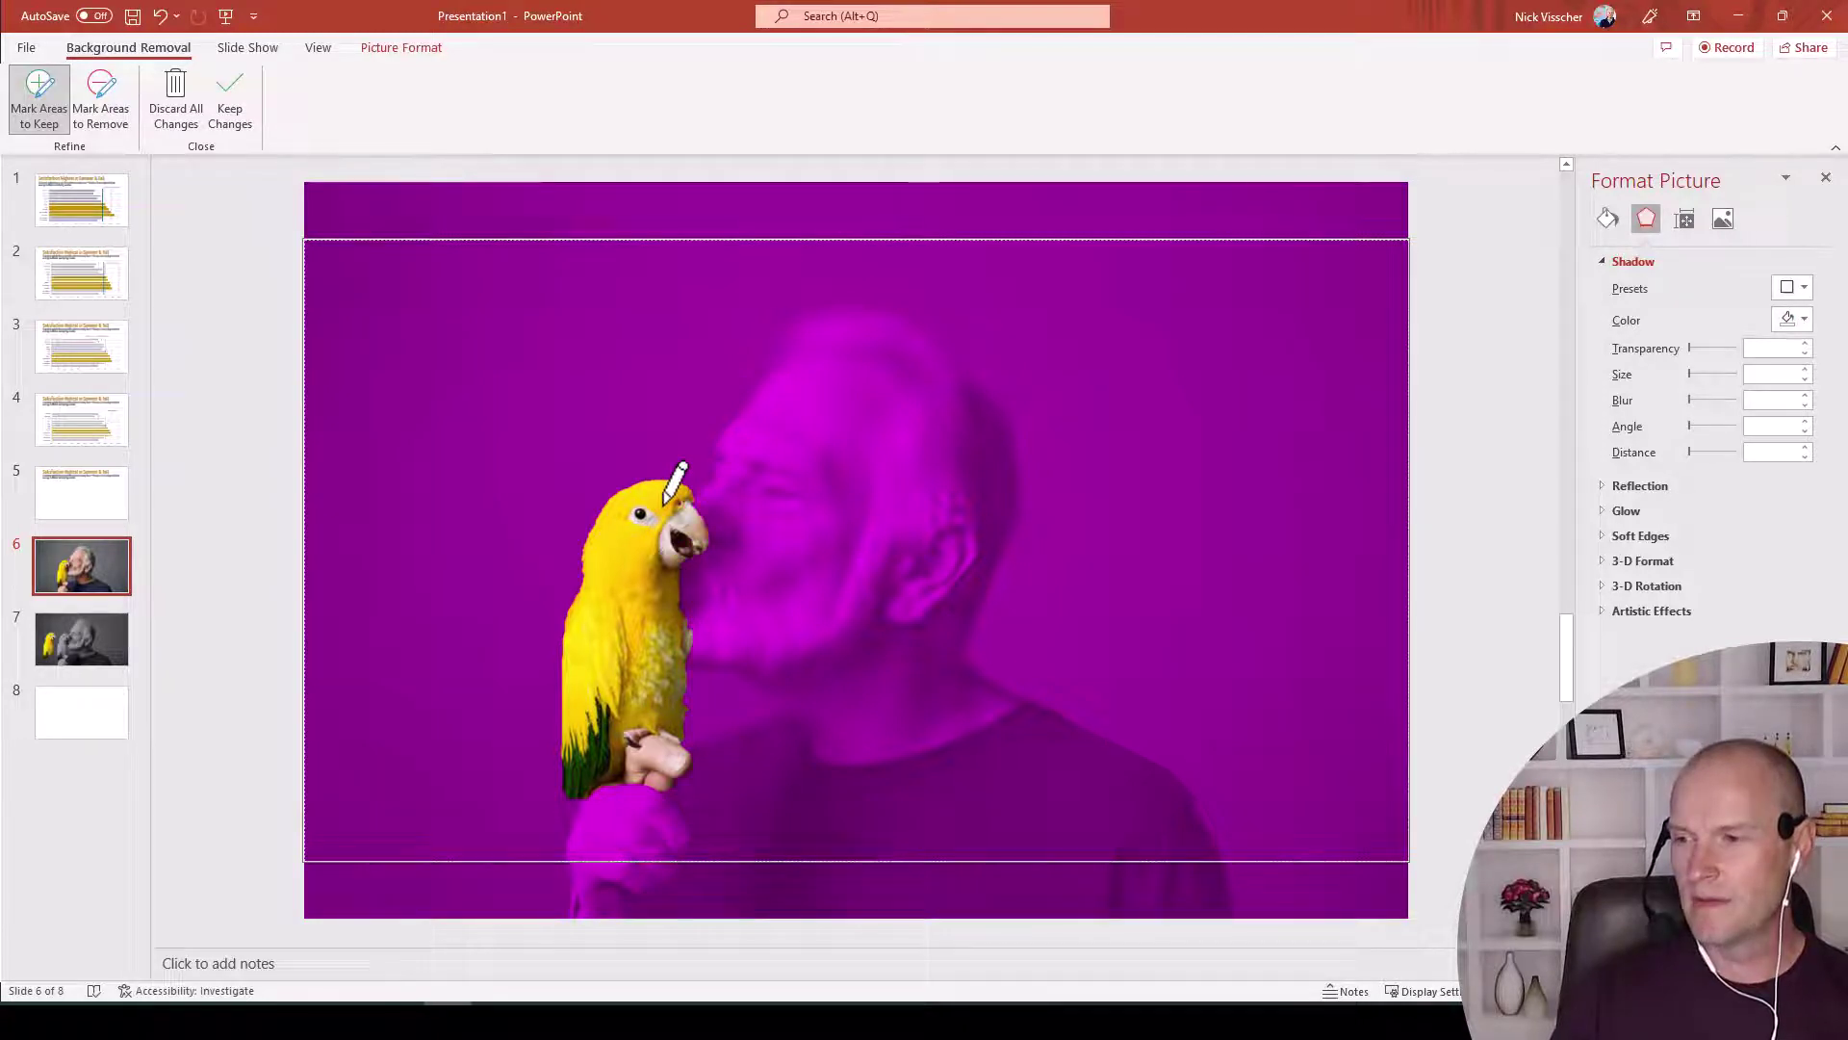
click(708, 549)
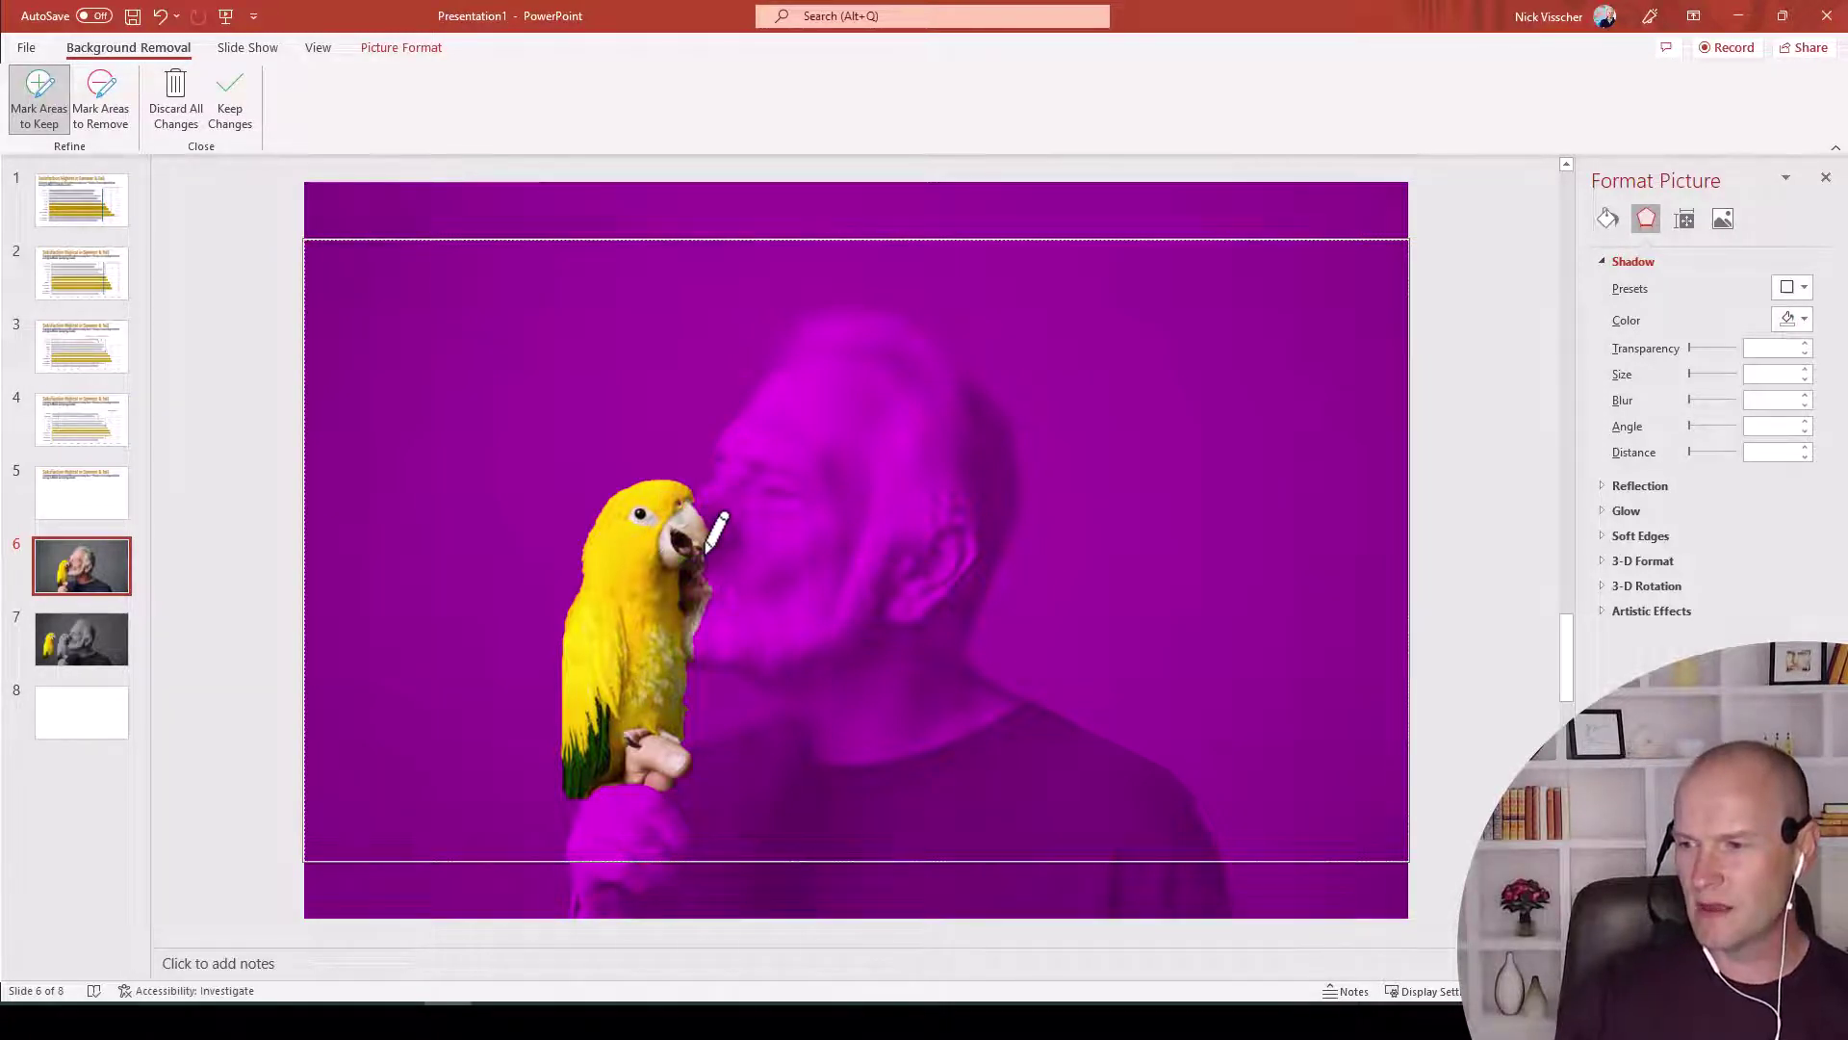
Mark the skin by the lower beak and the hand under the parrot's feet for removal
click(111, 91)
drag(700, 576, 694, 647)
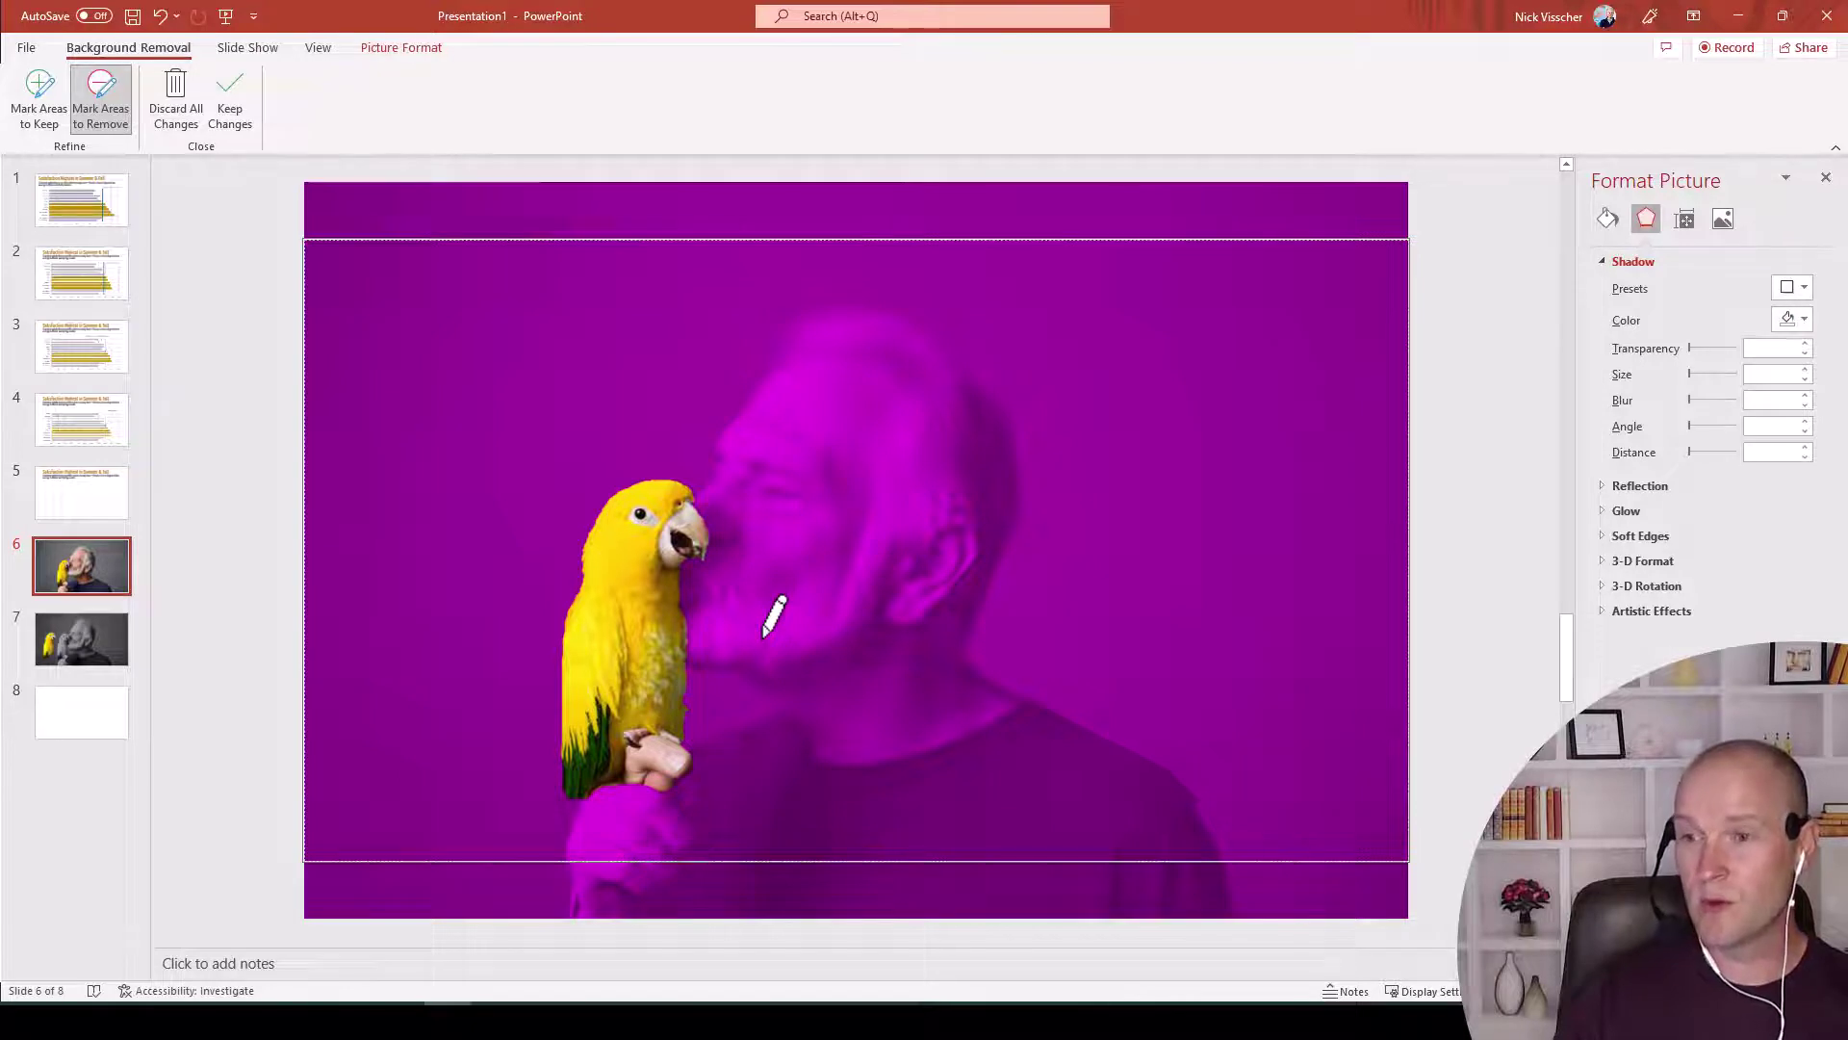
click(643, 765)
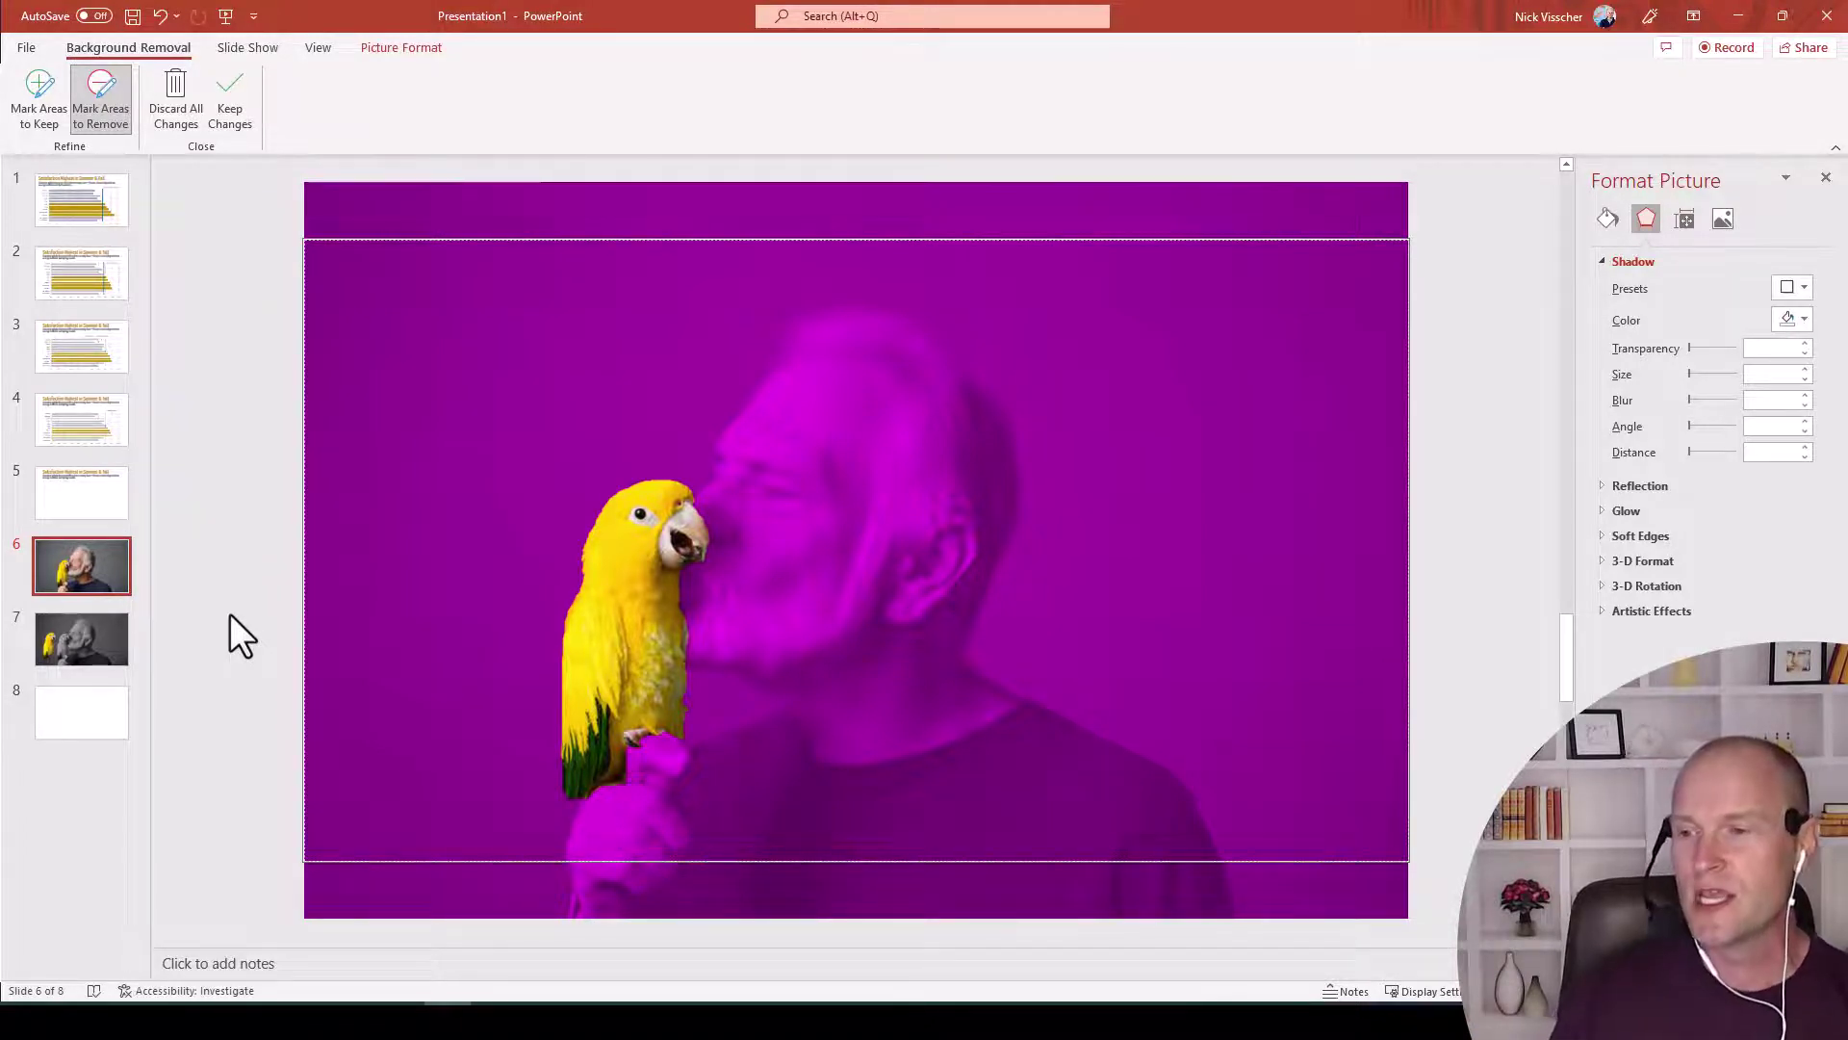
Keep the background removal, then crop the cut-out's top, right and left in to a 4.87" × 2.38" parrot frame
click(244, 125)
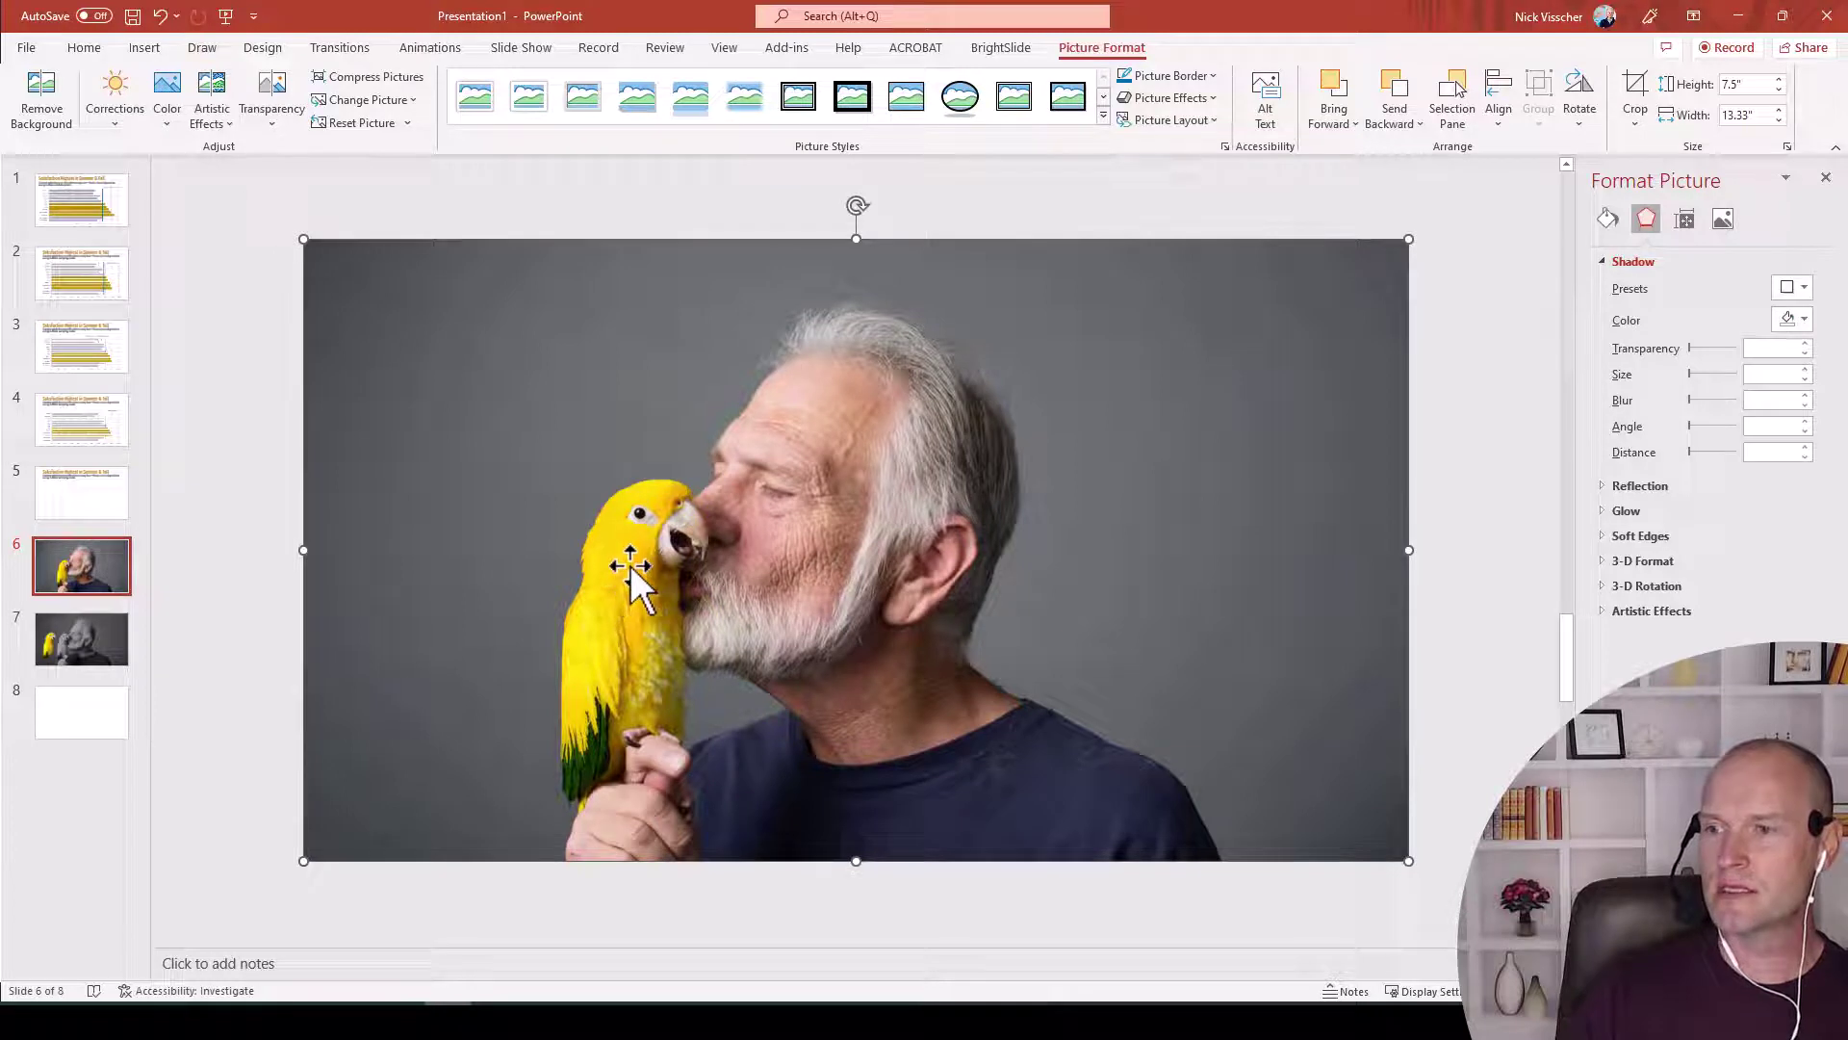
drag(633, 568, 664, 616)
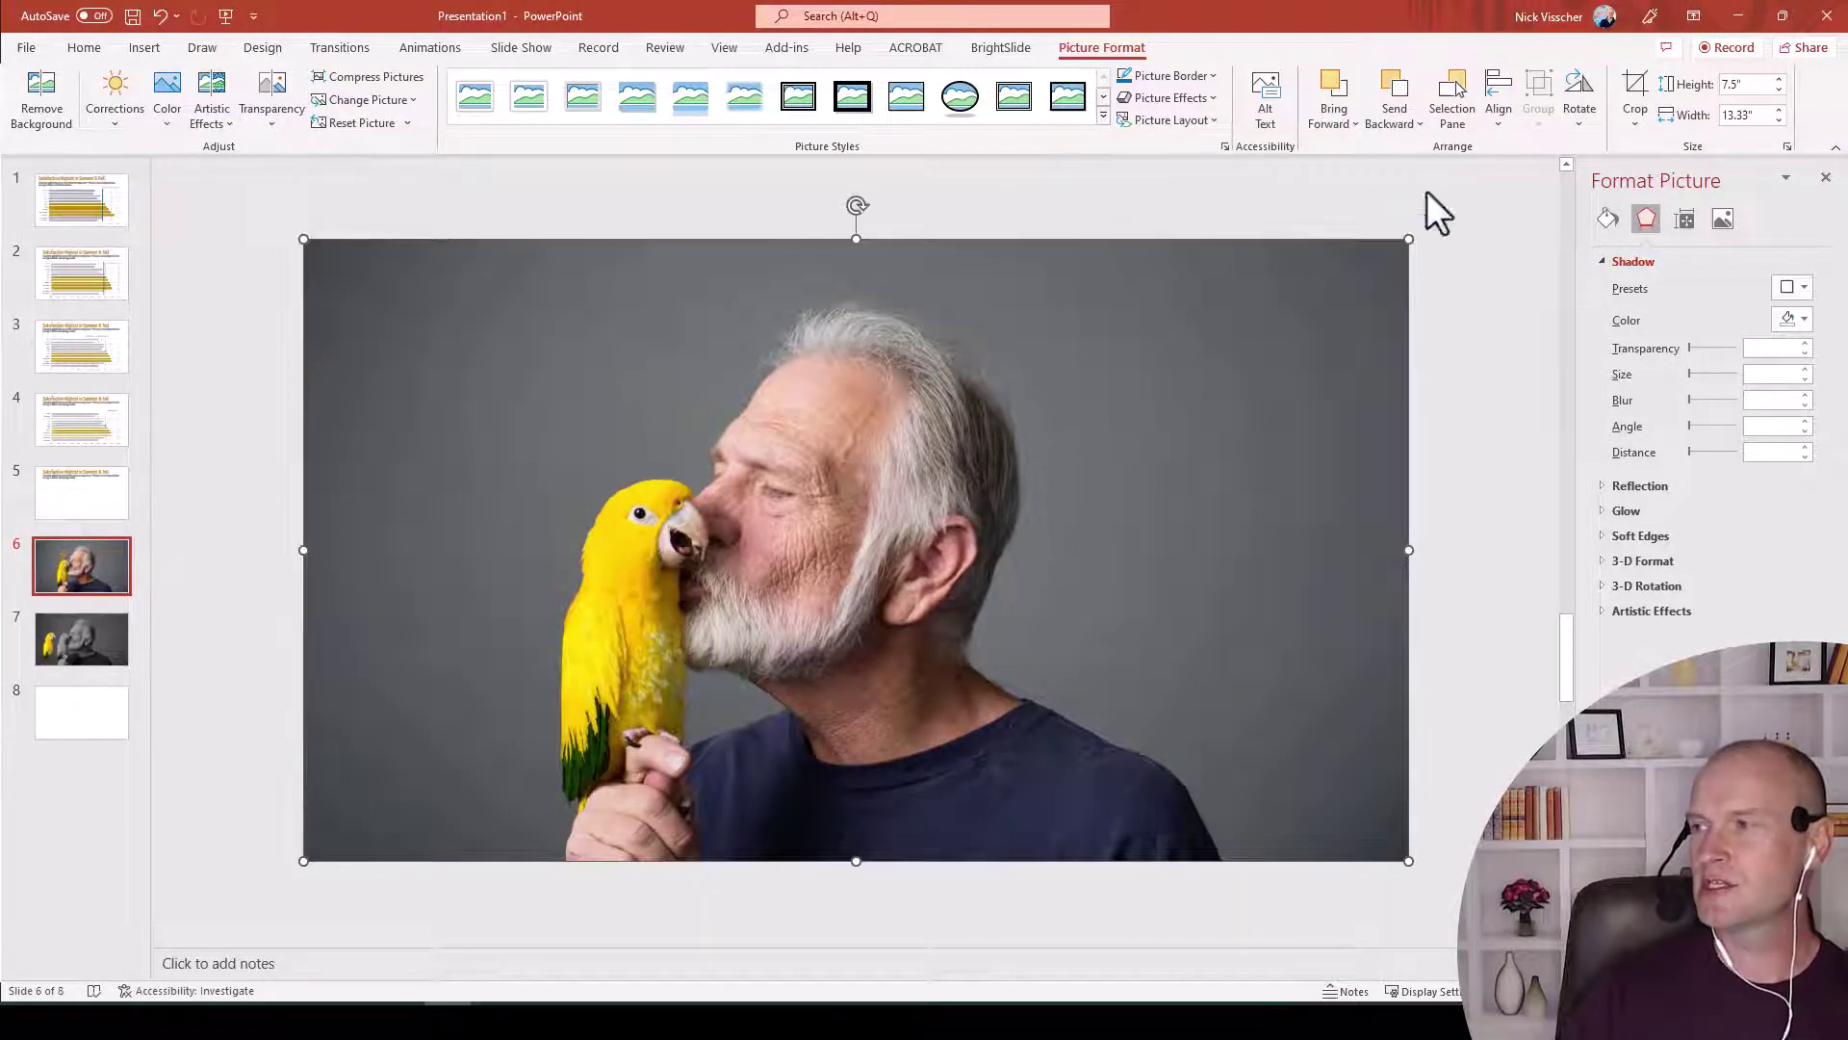
click(1636, 89)
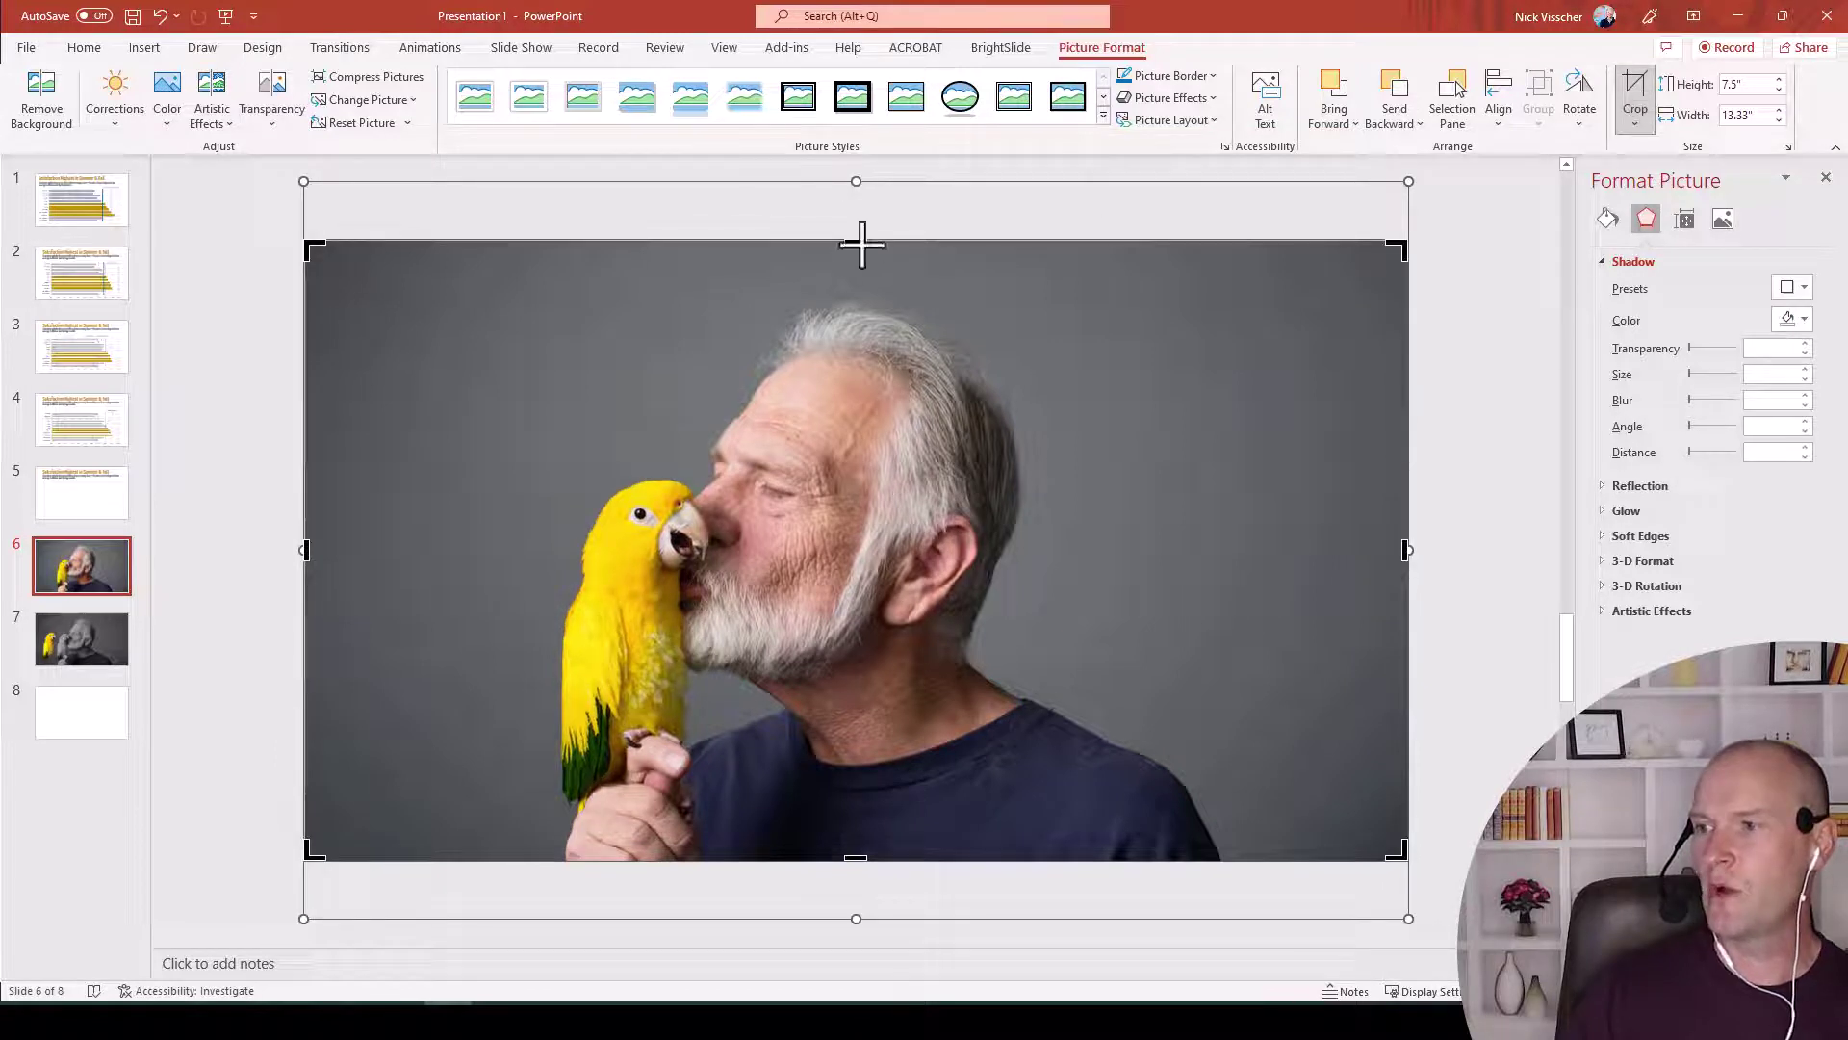
drag(856, 240, 835, 462)
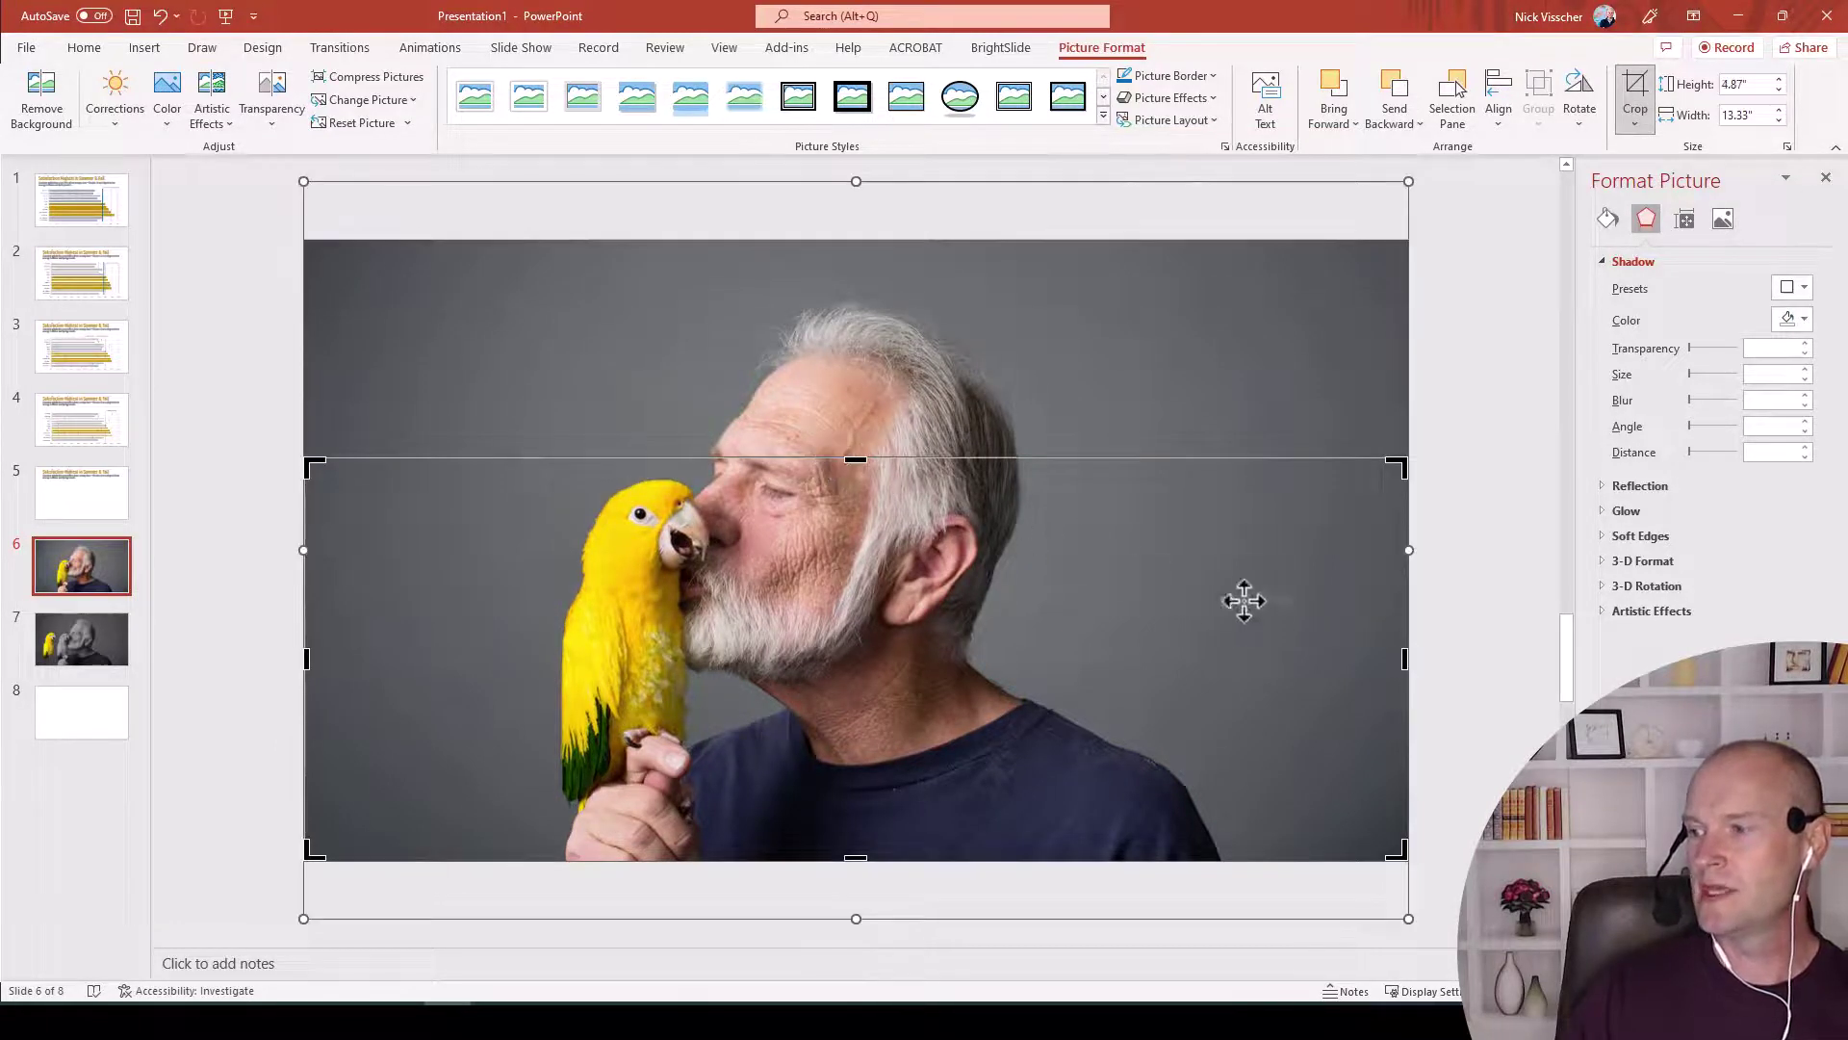
drag(1406, 657, 740, 693)
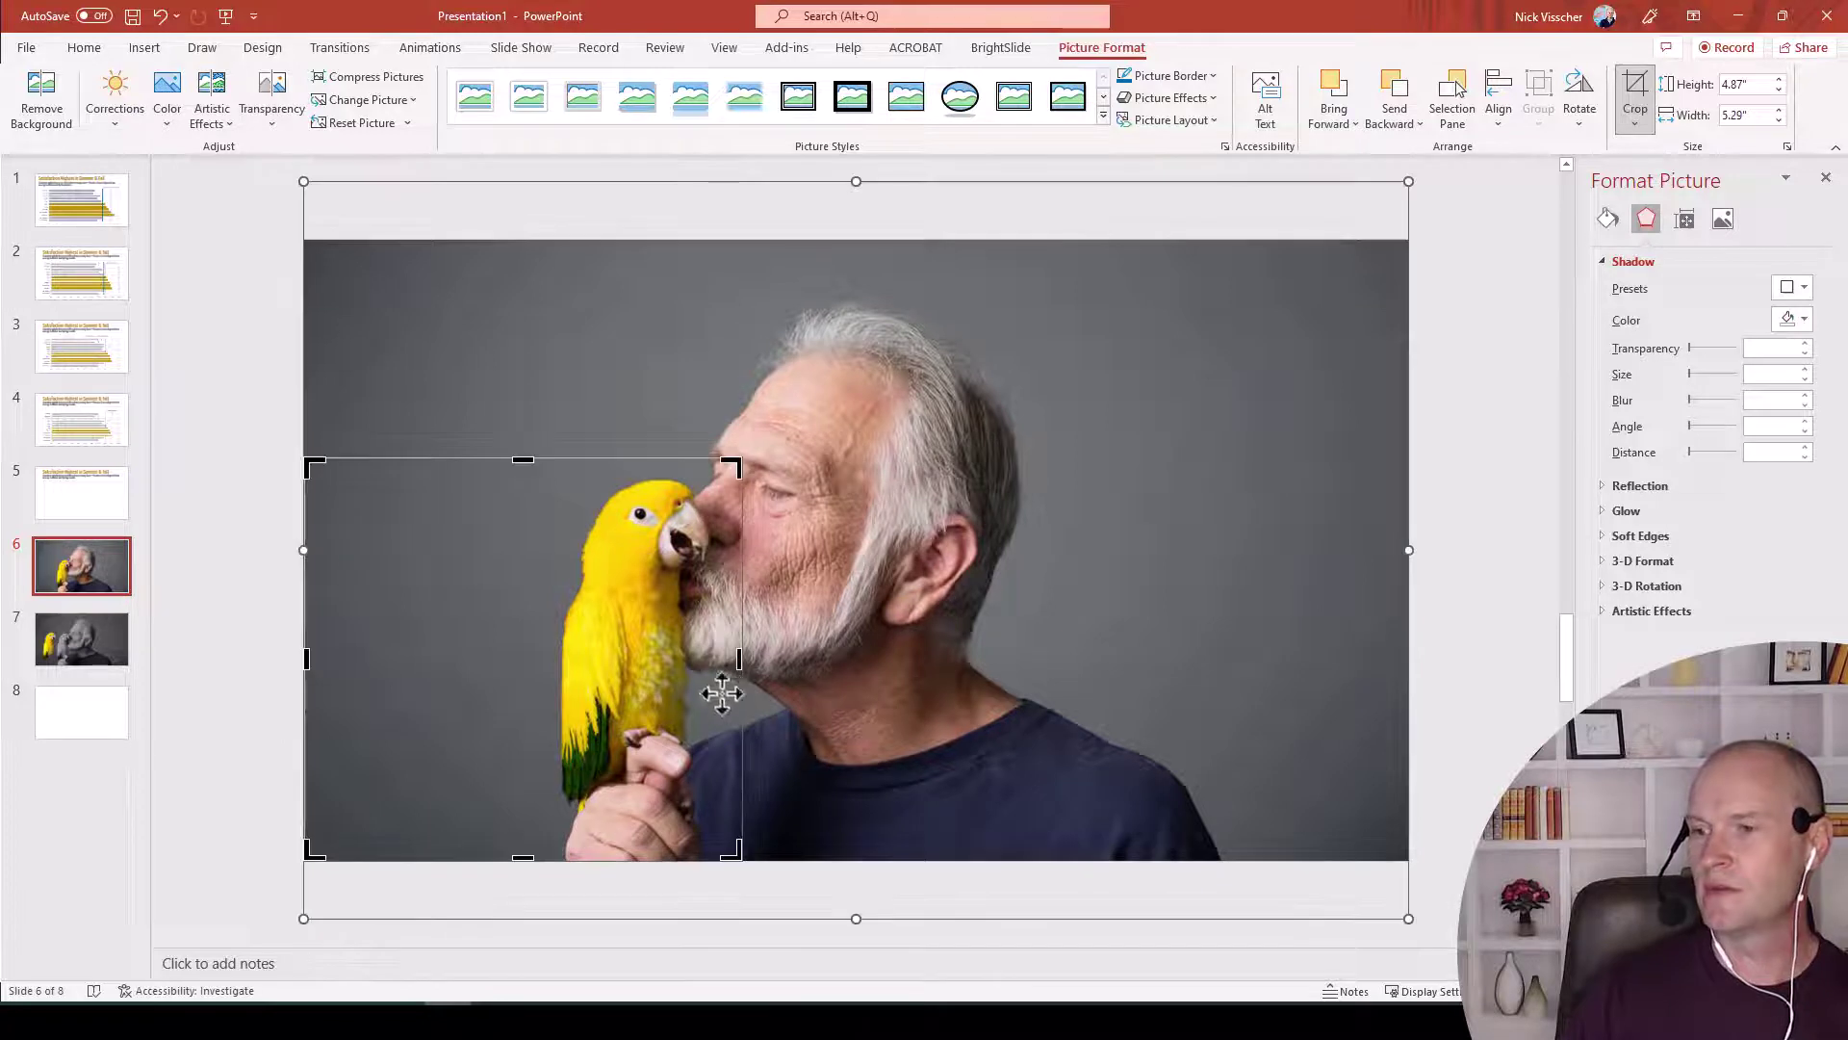
drag(308, 662, 547, 660)
click(1632, 92)
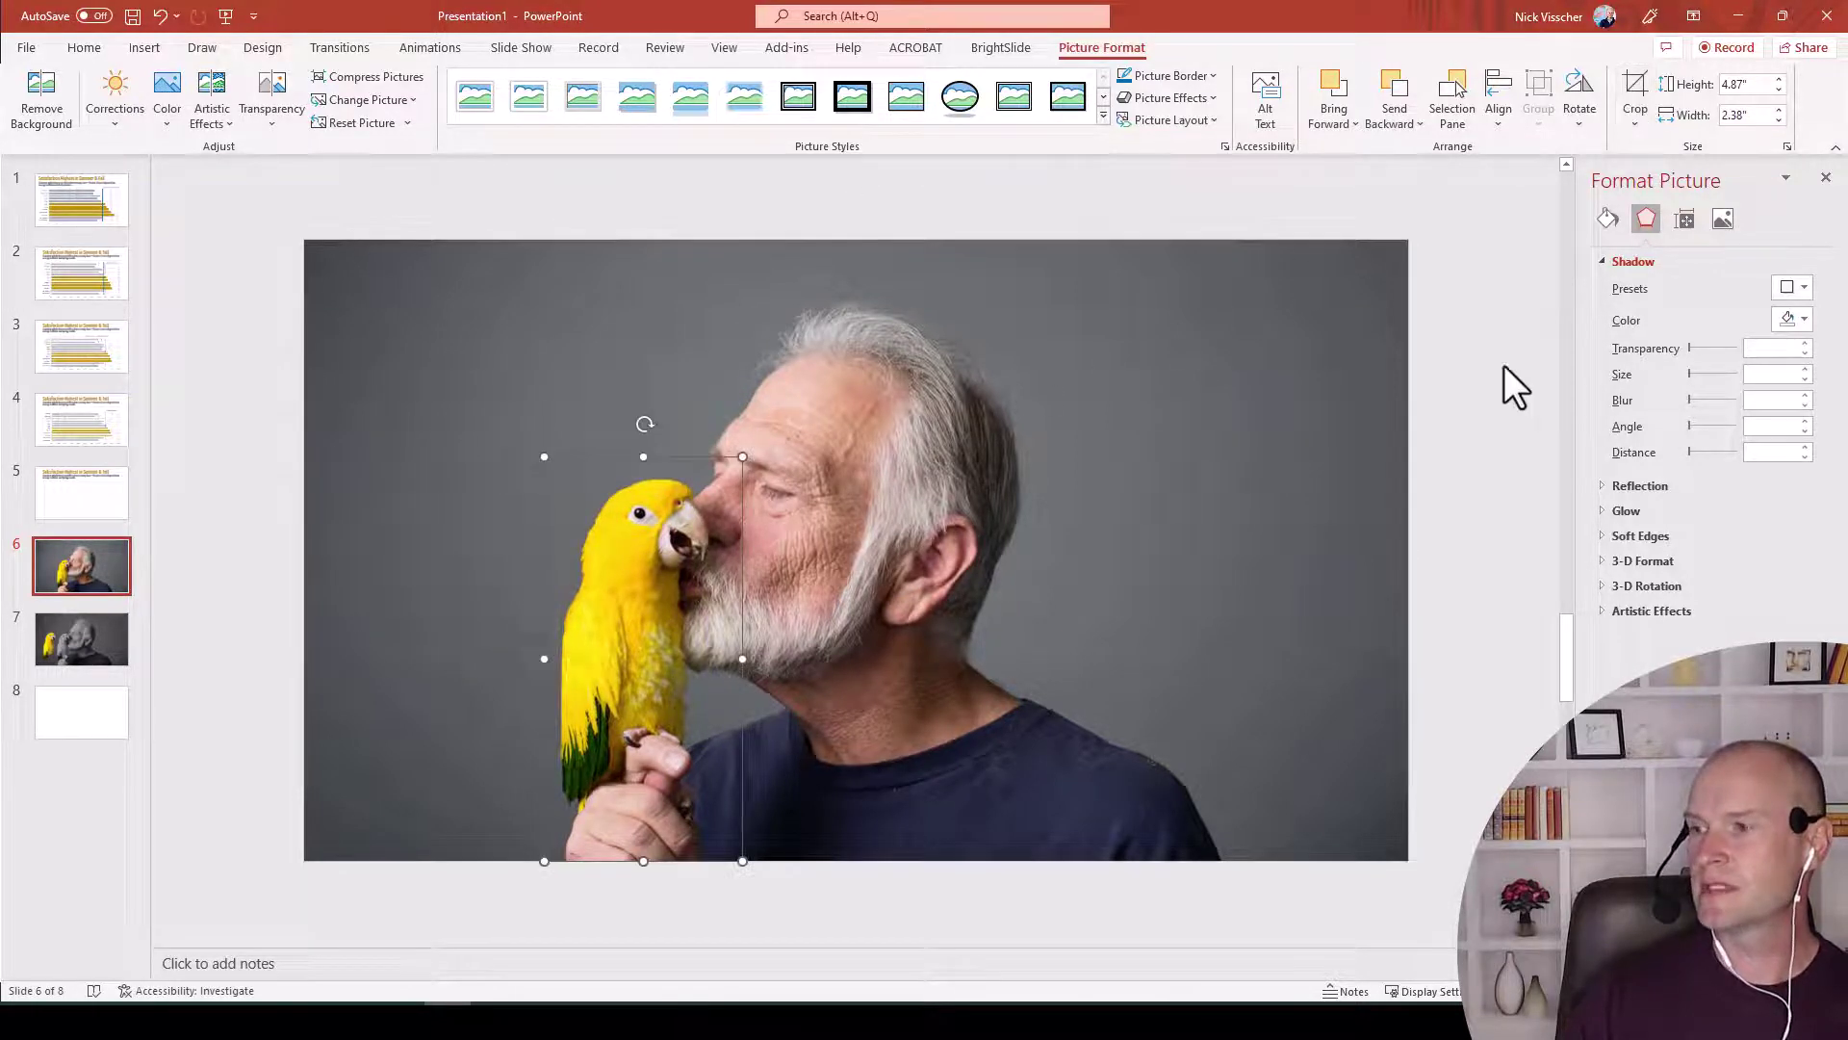
click(1498, 377)
click(661, 247)
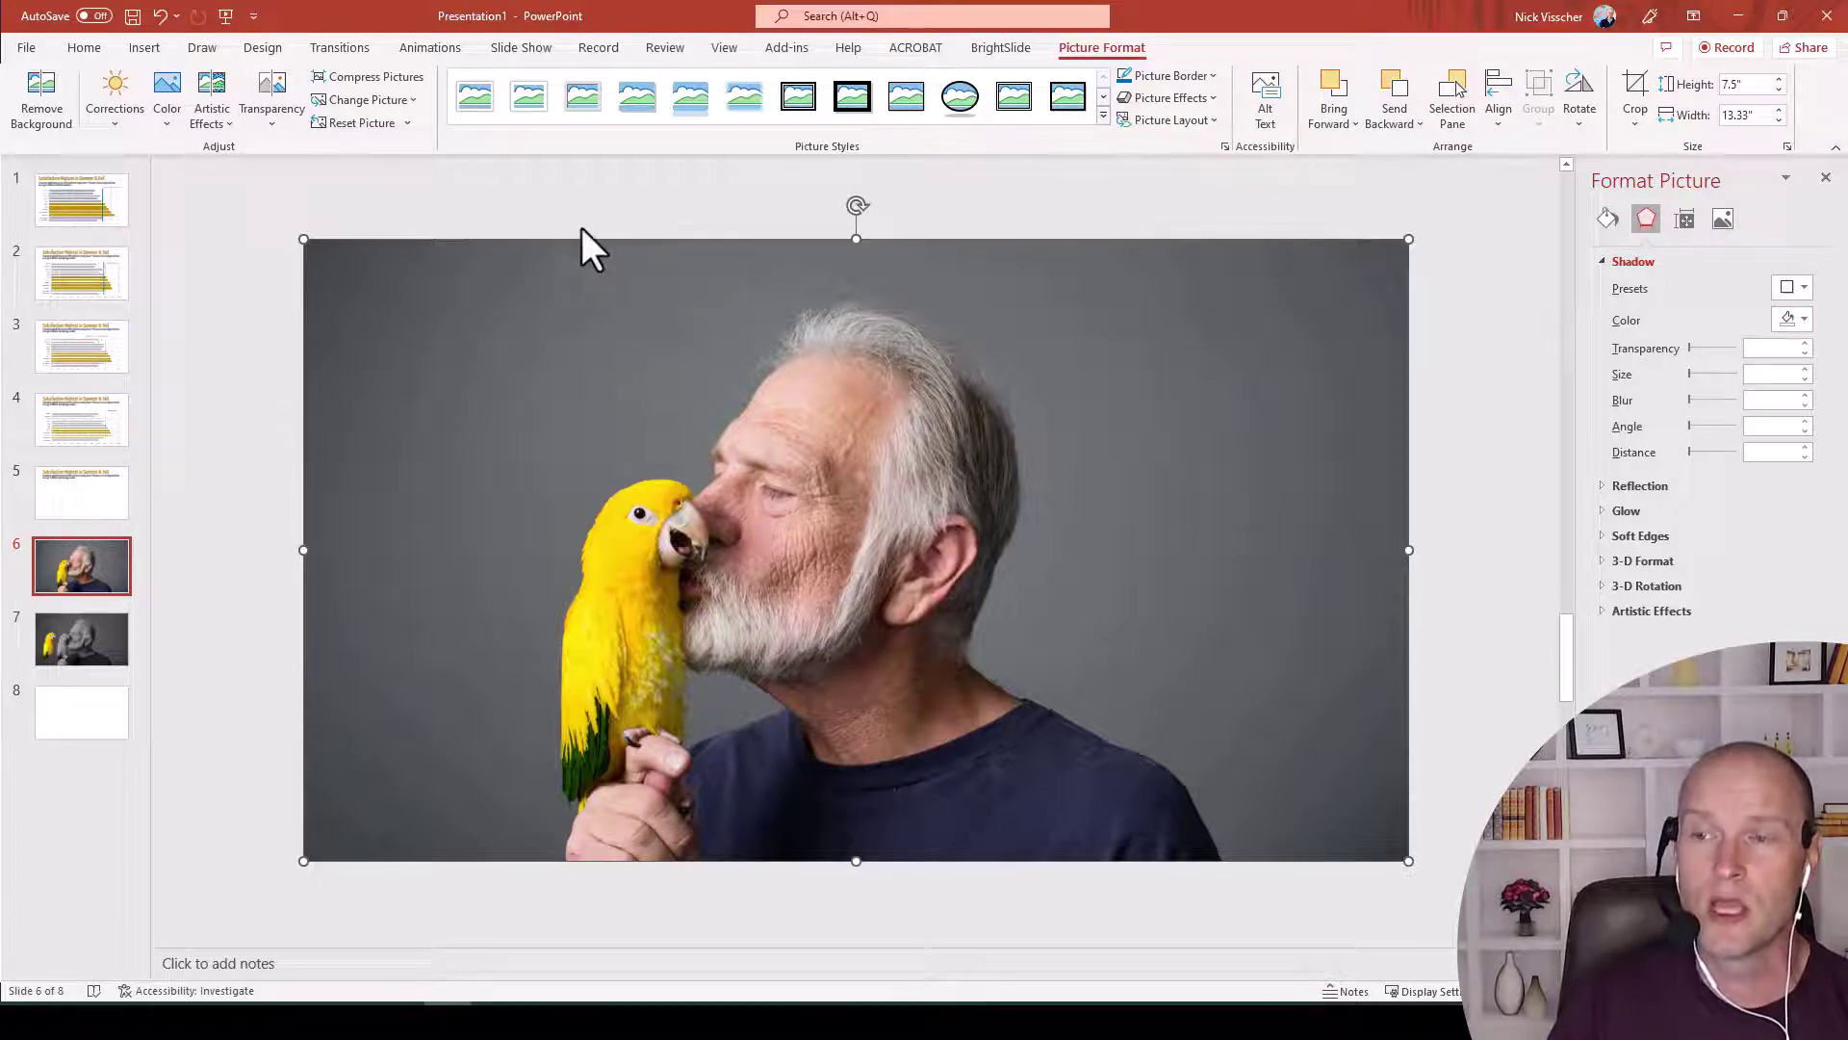
Recolor the underlying photo to Grayscale, then shift the parrot cut-out to expose the grey parrot
click(169, 124)
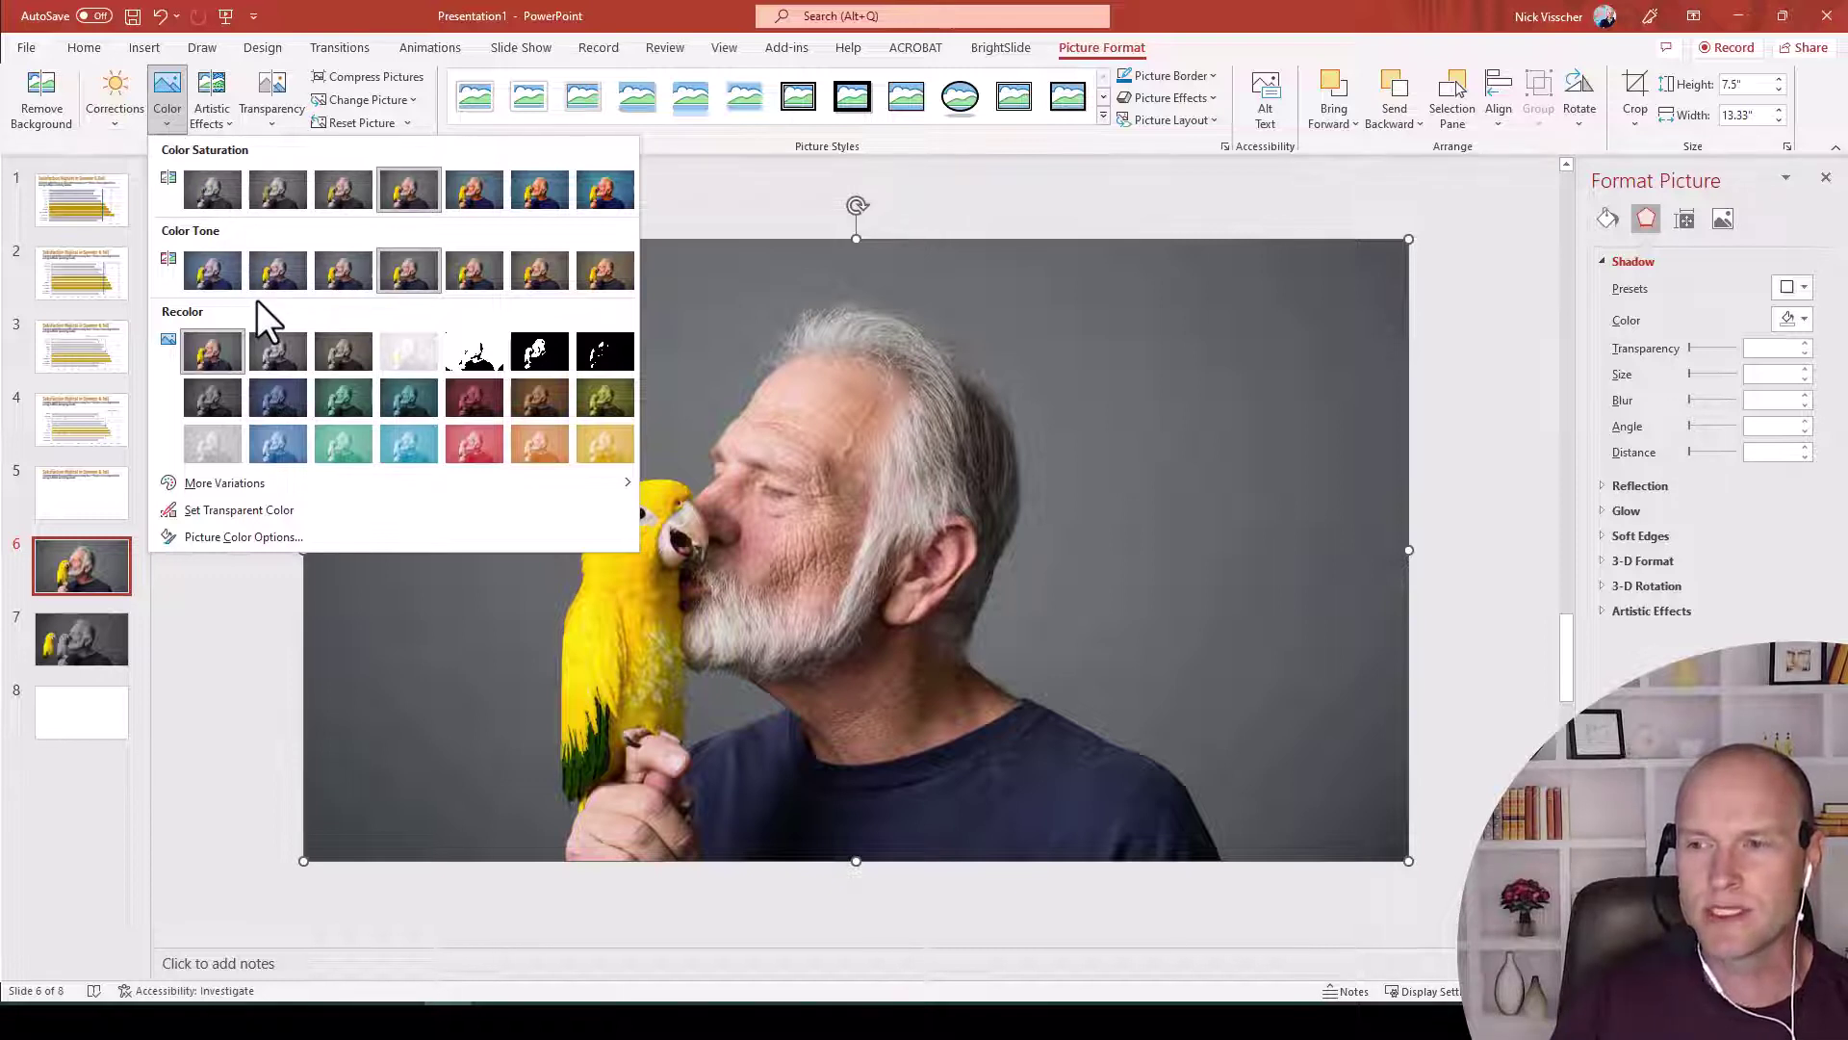
key(Escape)
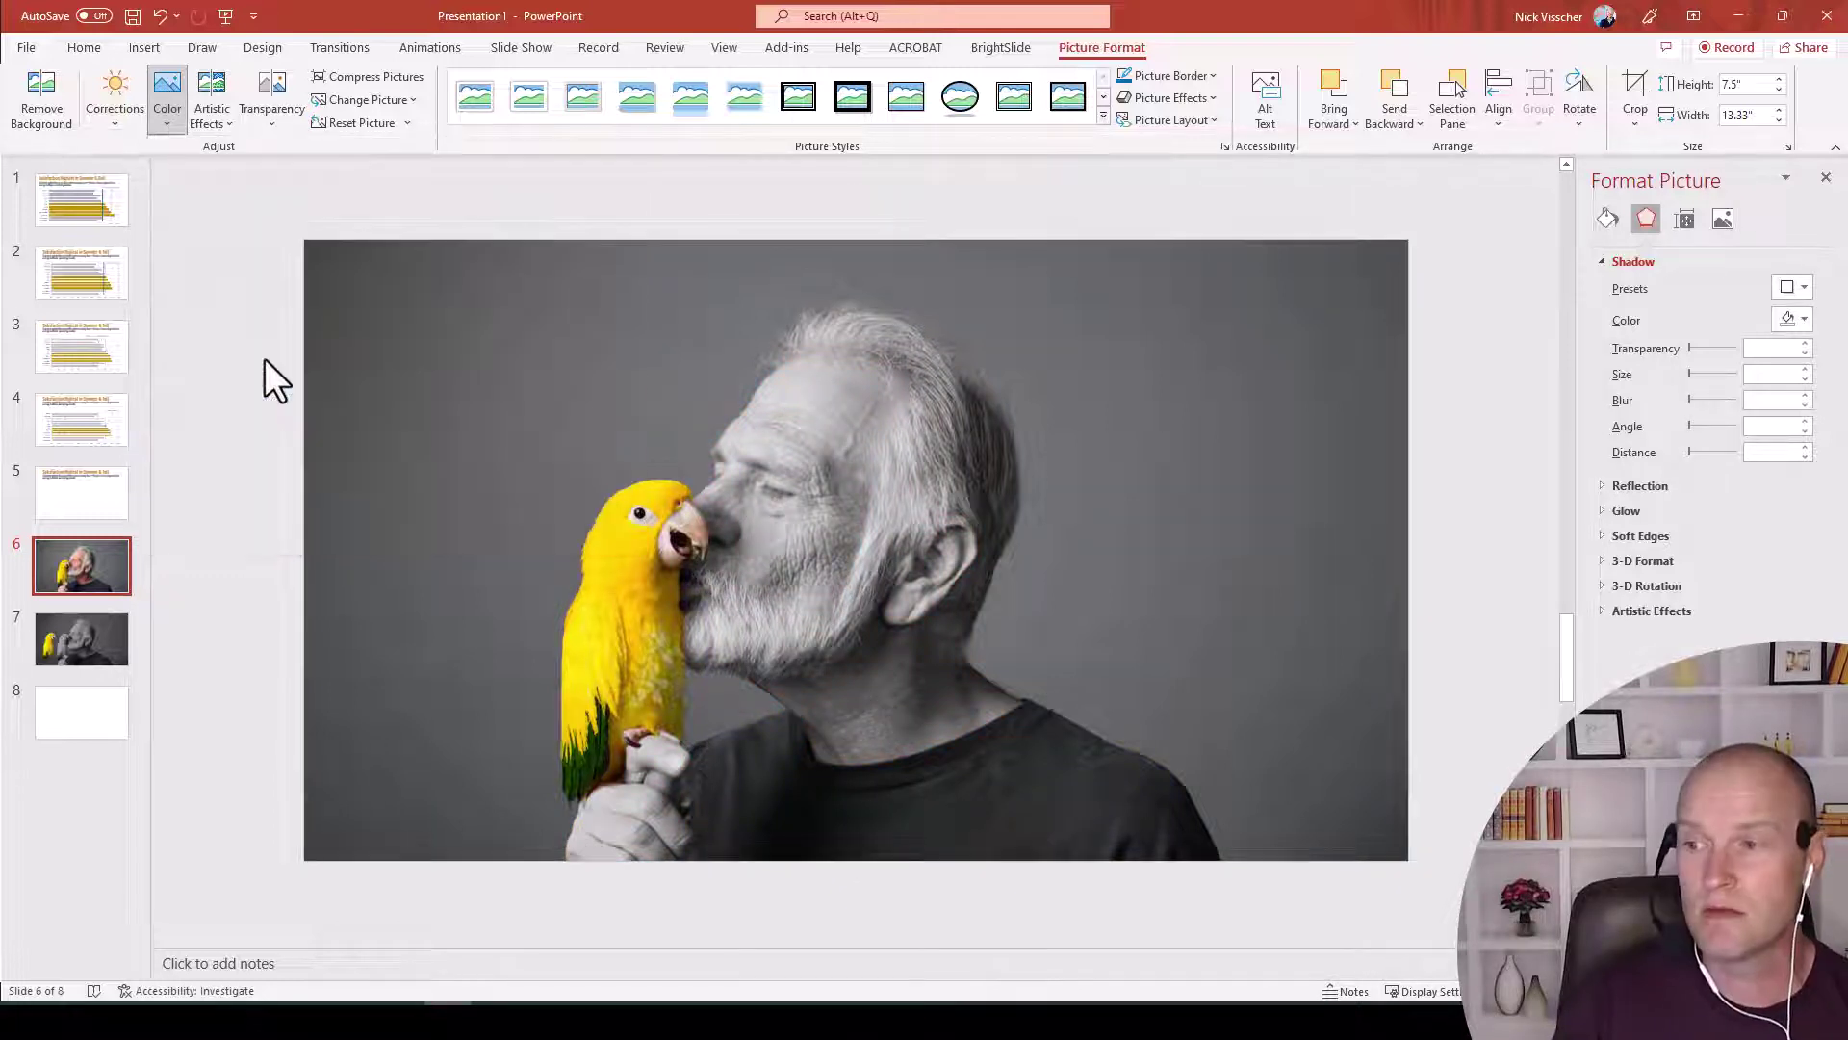
click(264, 358)
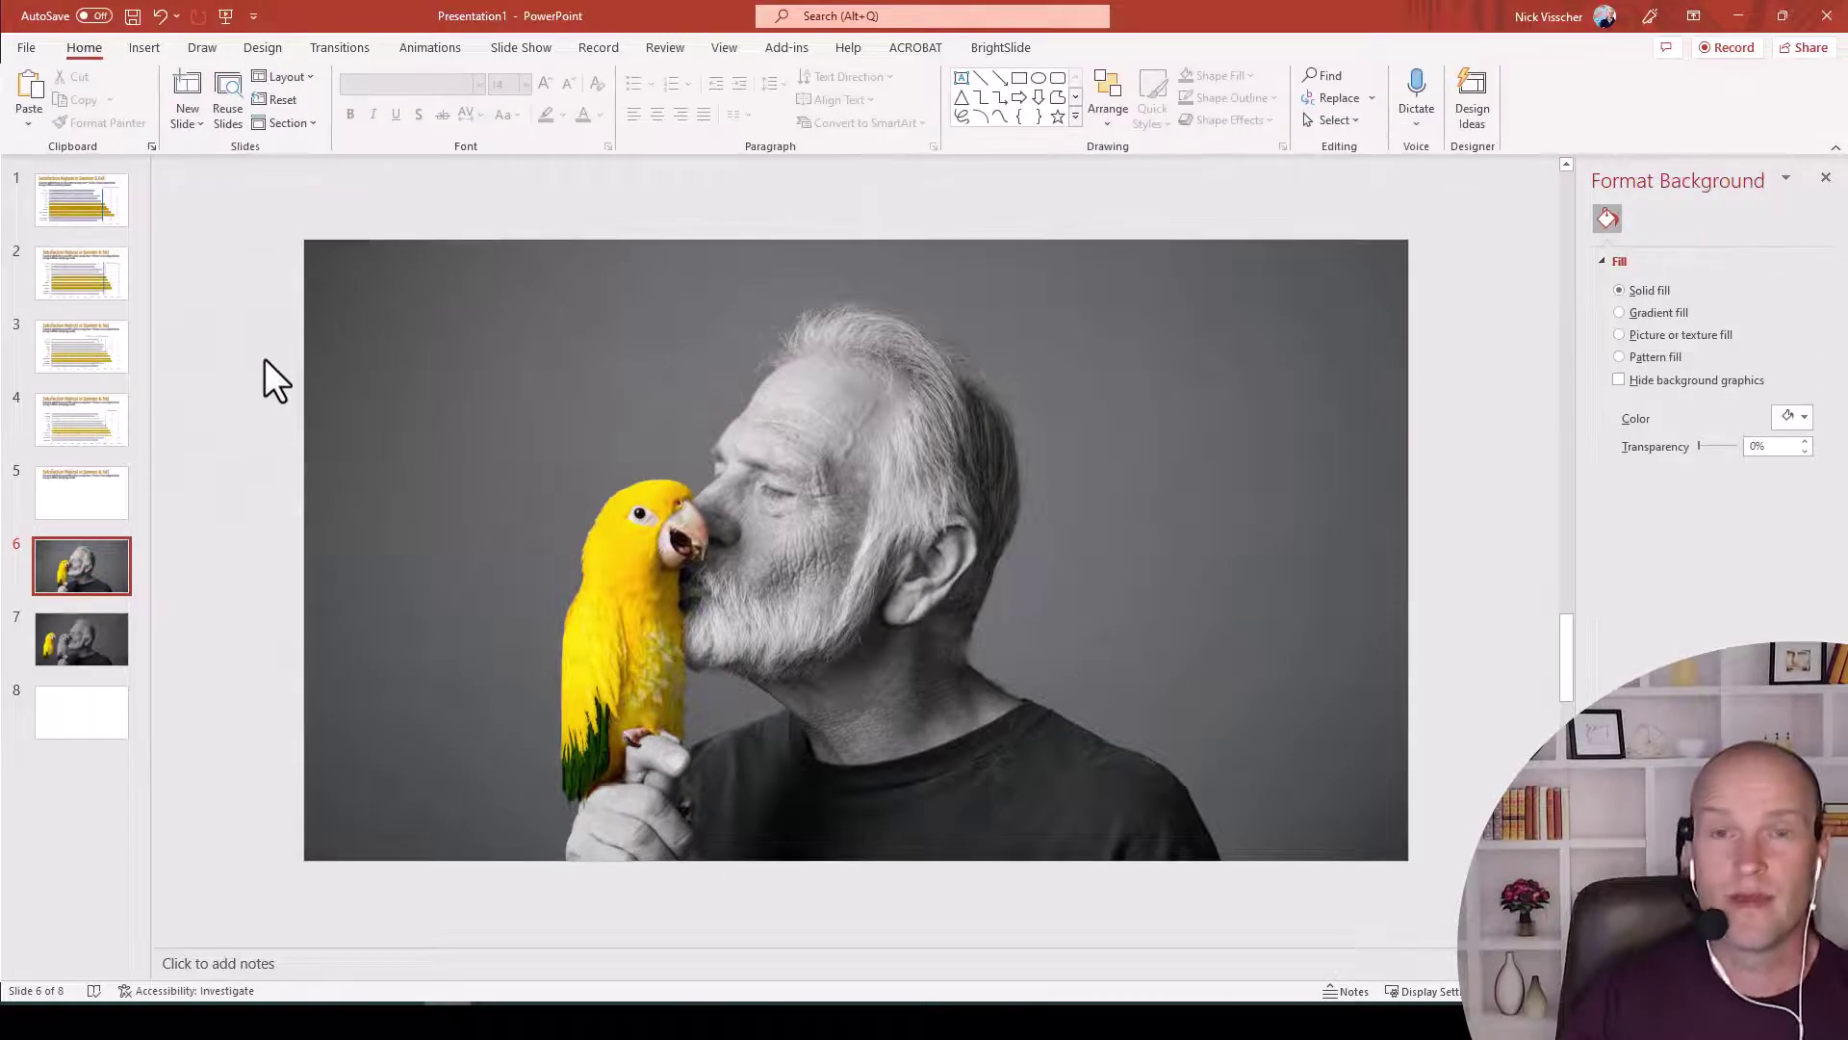
drag(487, 499, 614, 579)
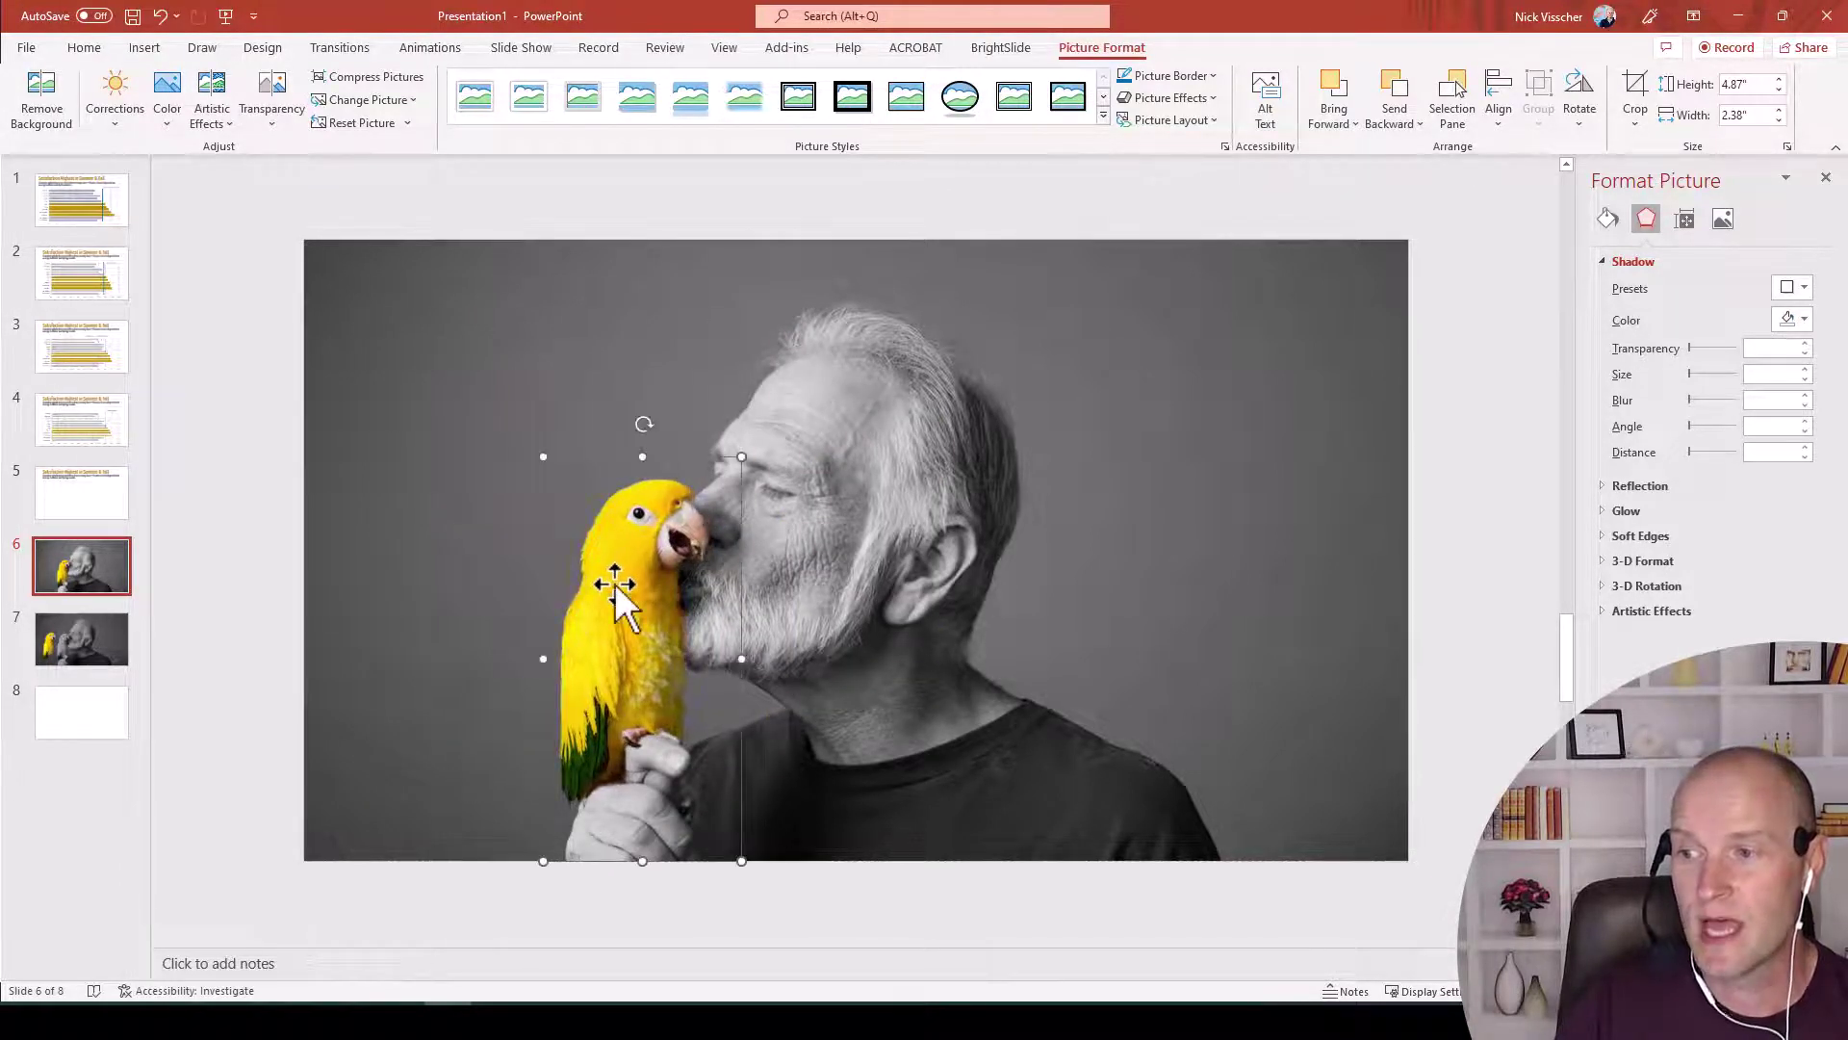
click(280, 562)
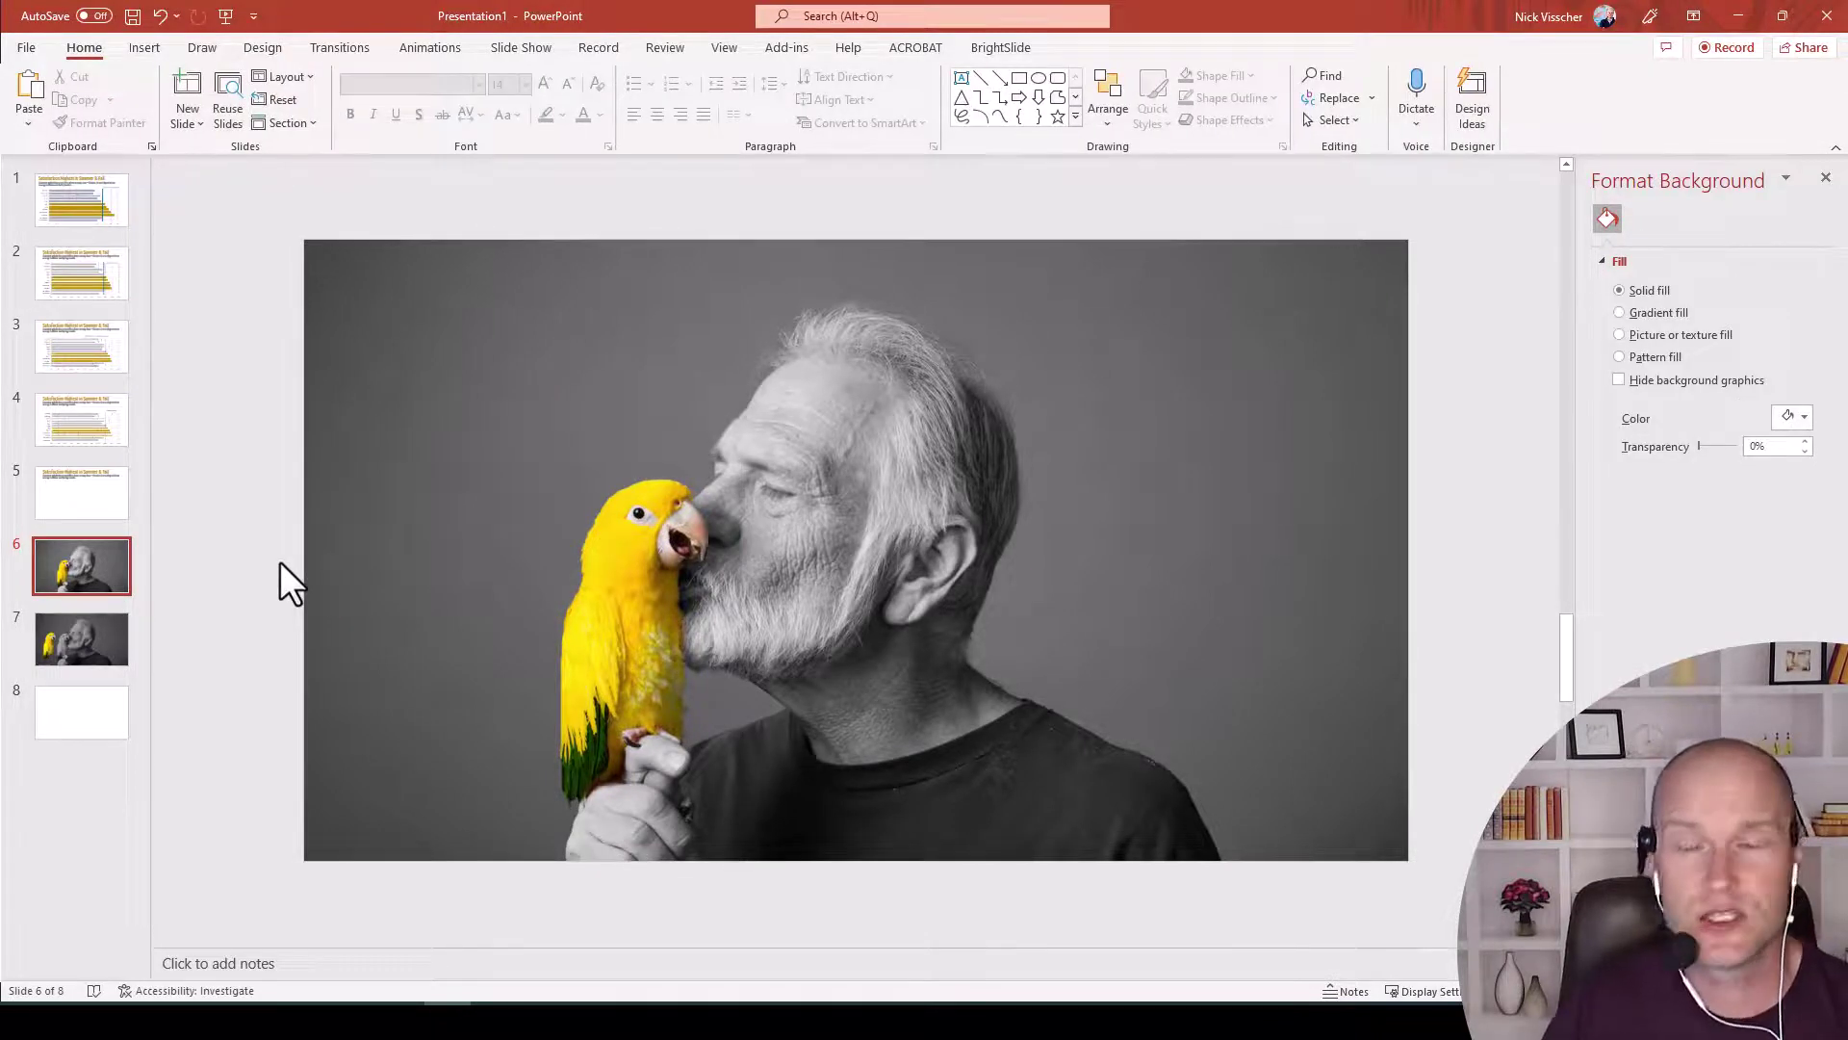